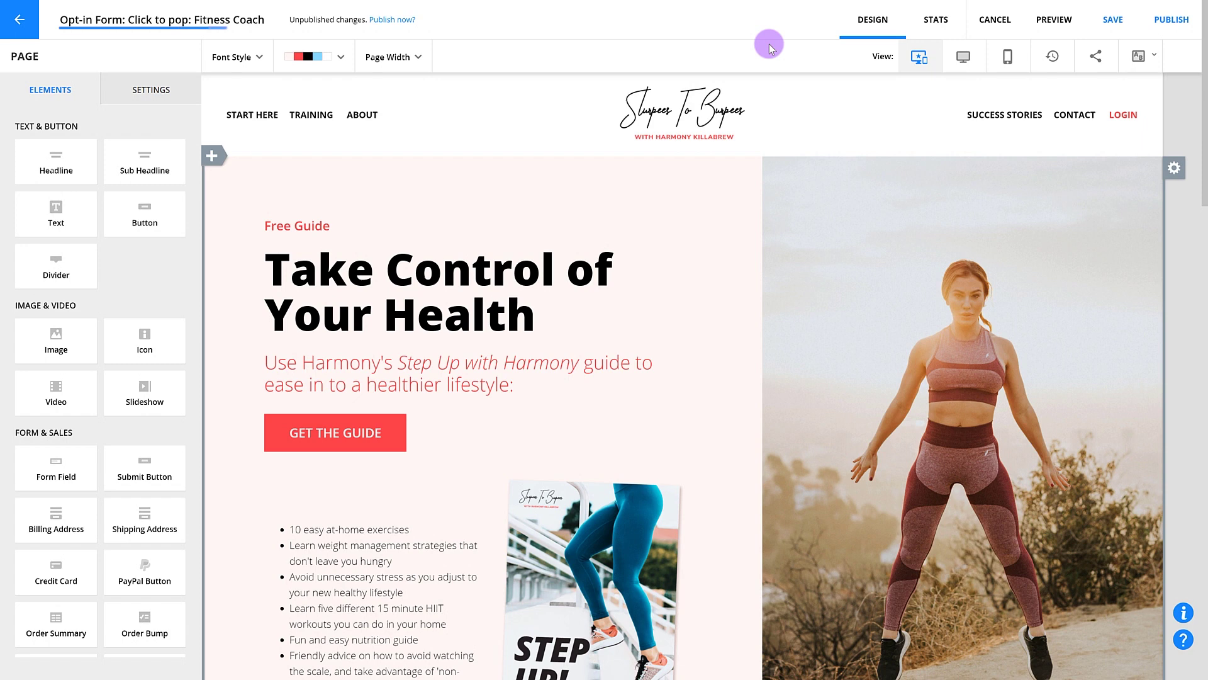
Select the page header global block to show its Edit and Detach Global Block options
left_click(640, 82)
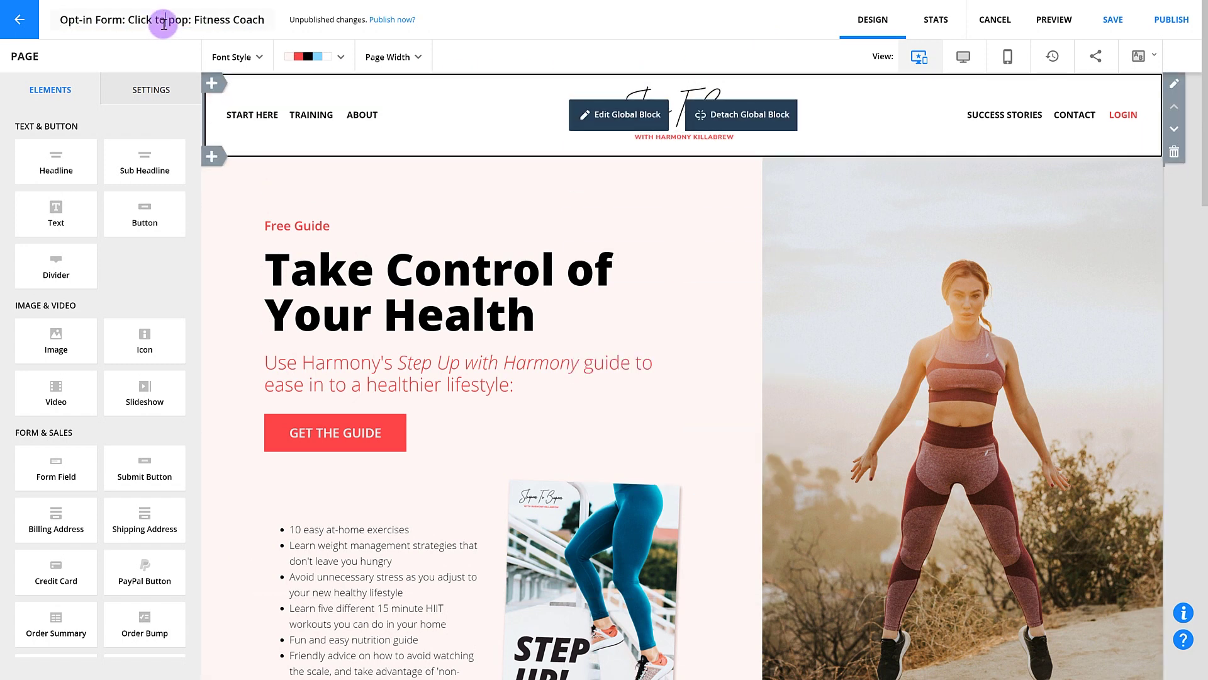
left_click_drag(153, 19, 225, 20)
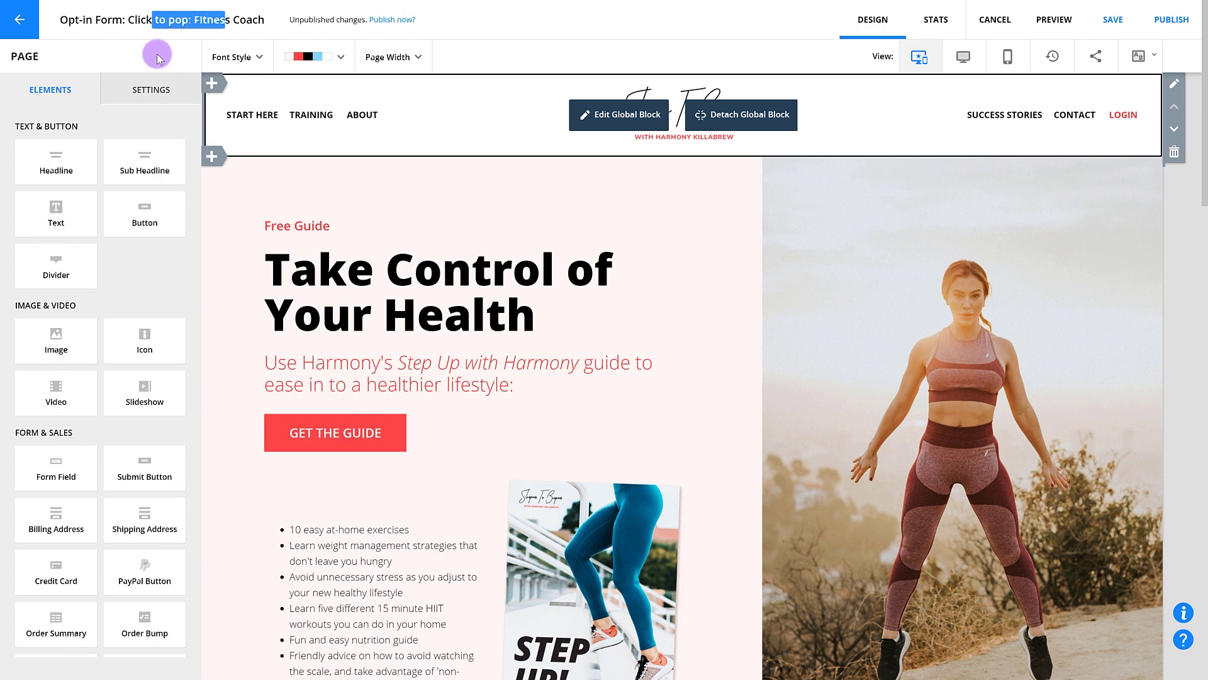
key("Escape")
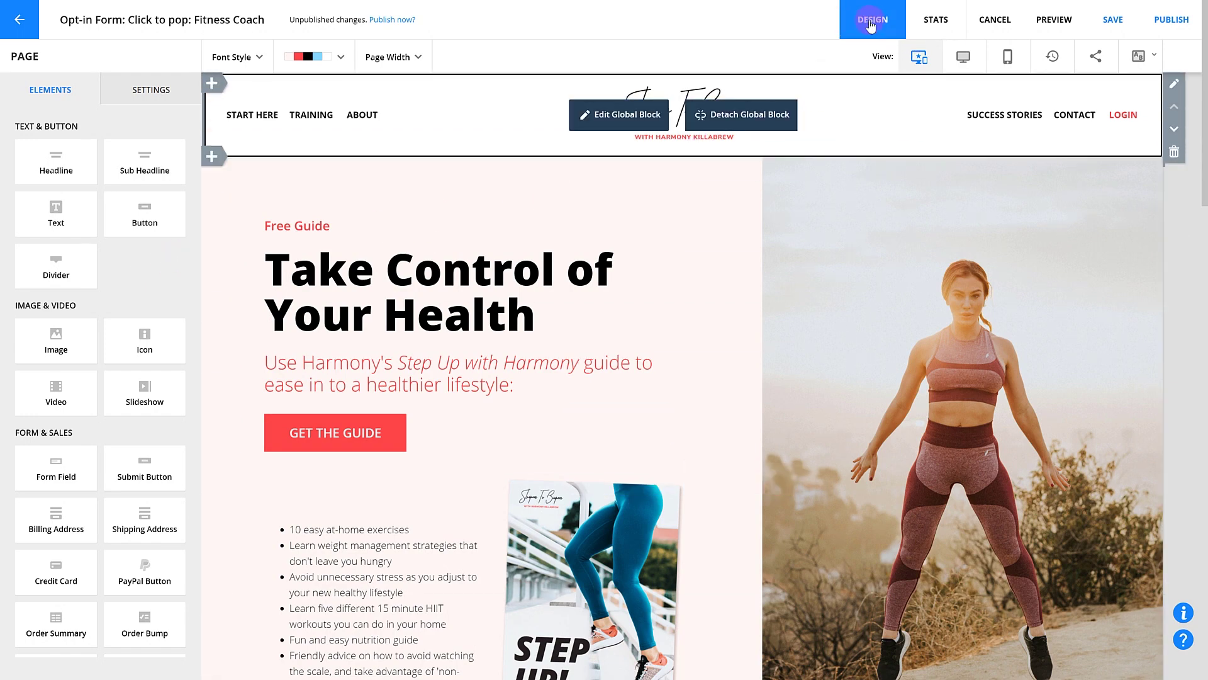
left_click(933, 25)
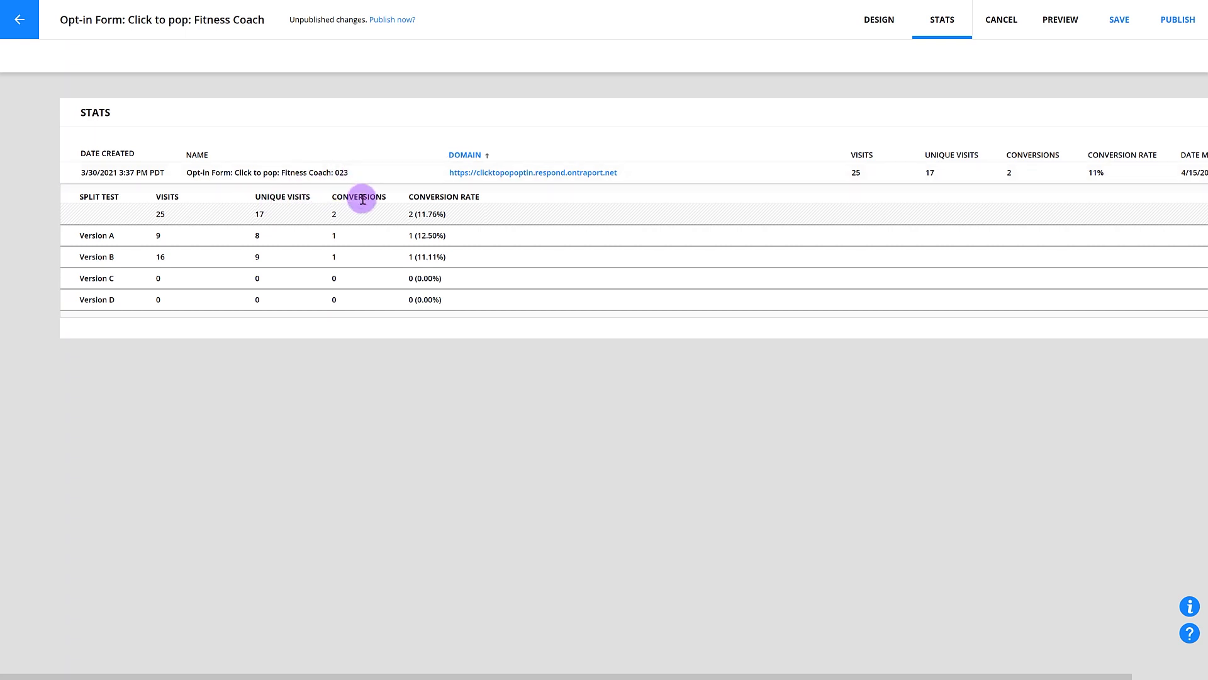
left_click_drag(88, 236, 75, 262)
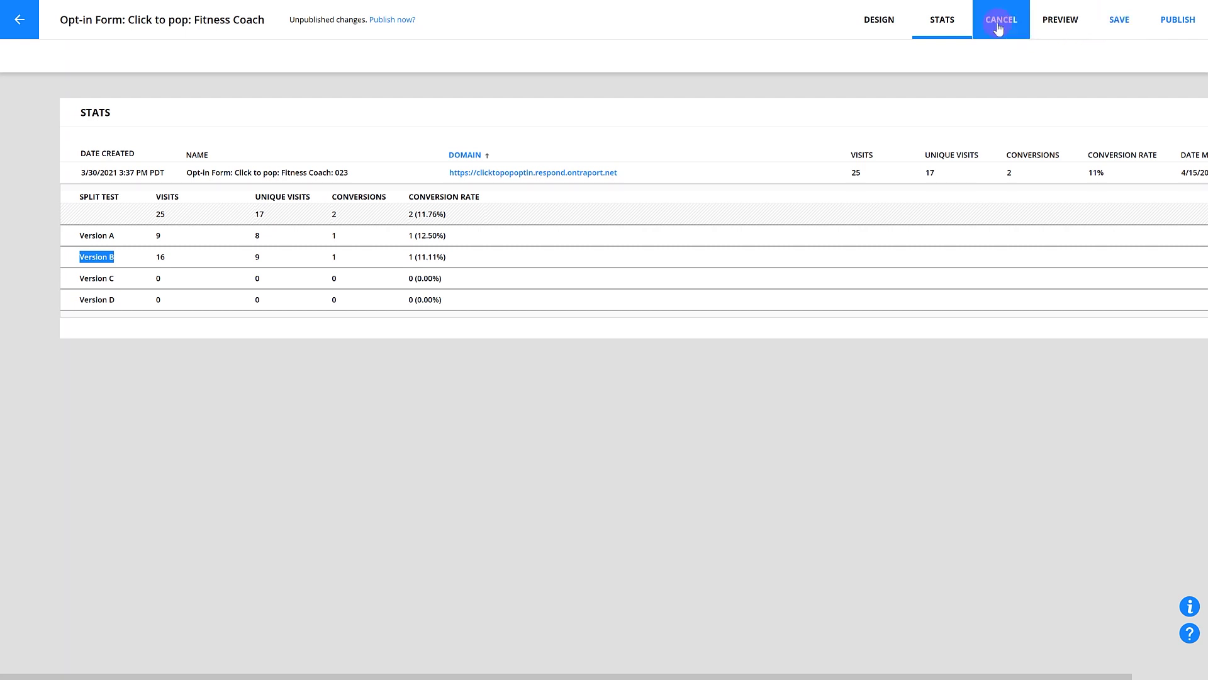
left_click(1164, 26)
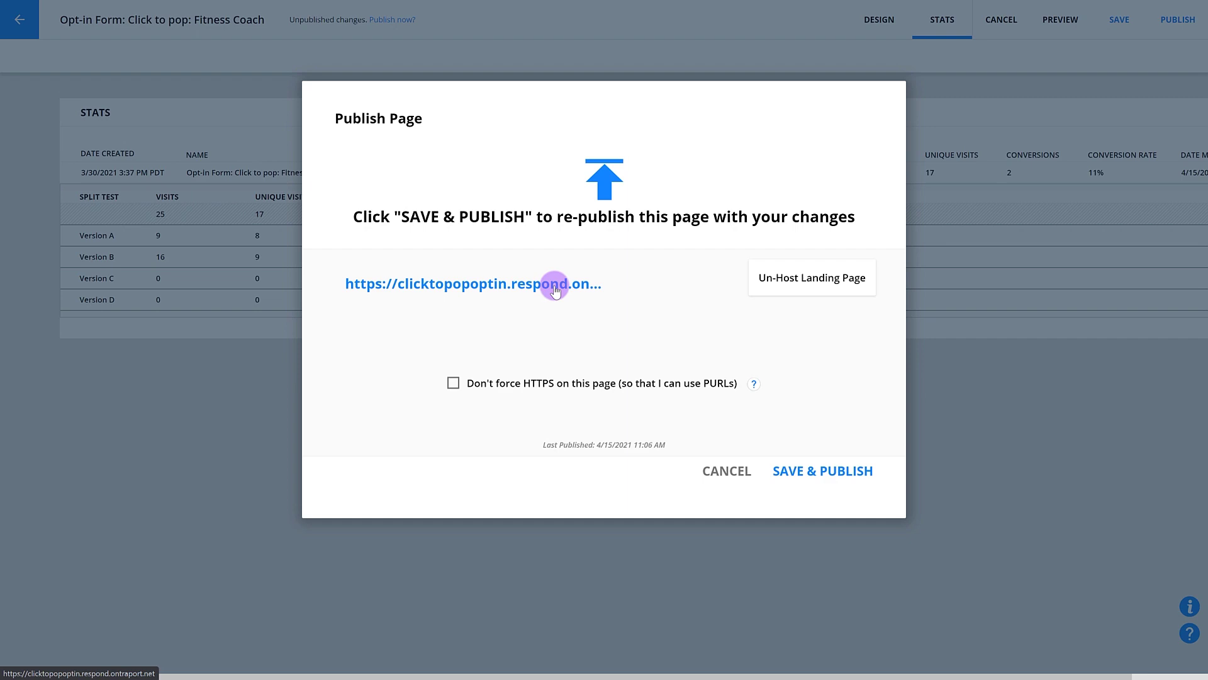
left_click(708, 473)
left_click(871, 14)
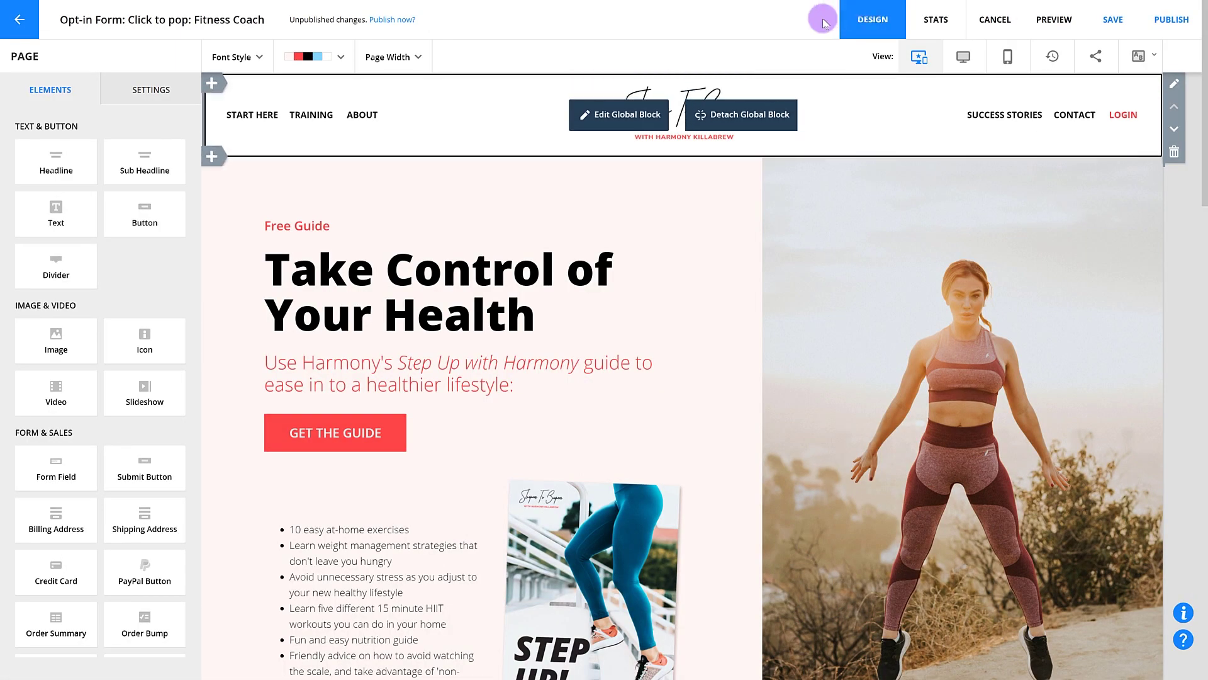
Check the Version History briefly, then bring up the page's Font Style presets list
left_click(1051, 57)
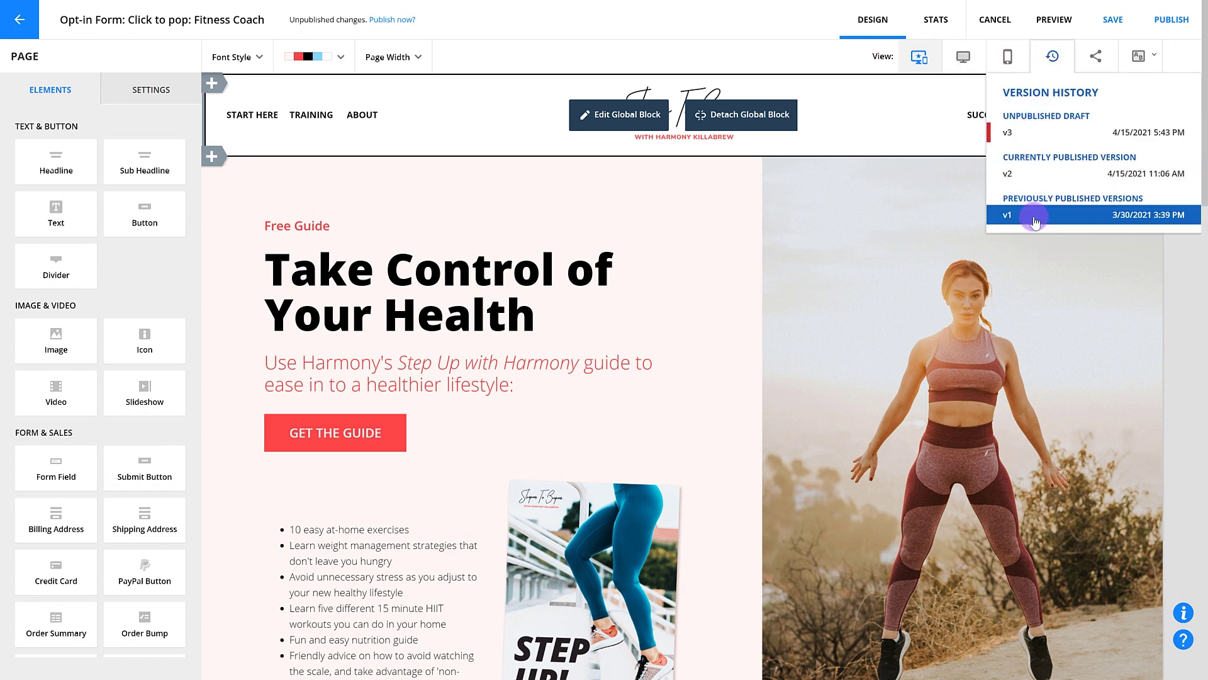
left_click(1050, 55)
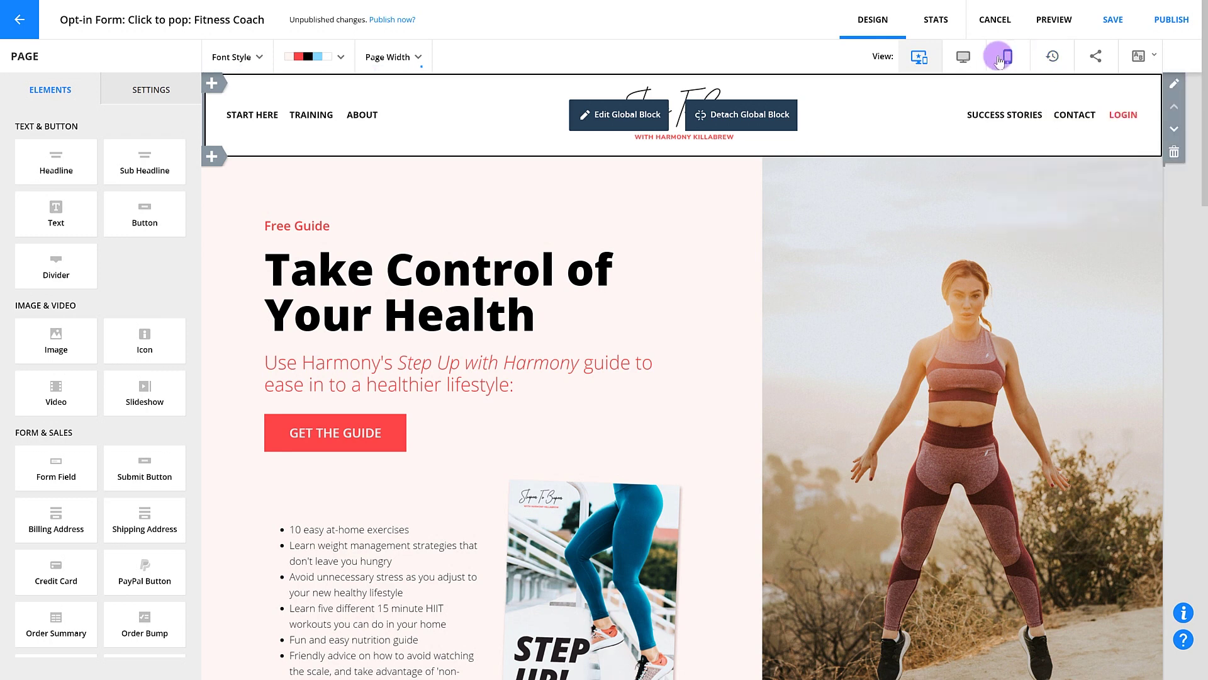
left_click(243, 54)
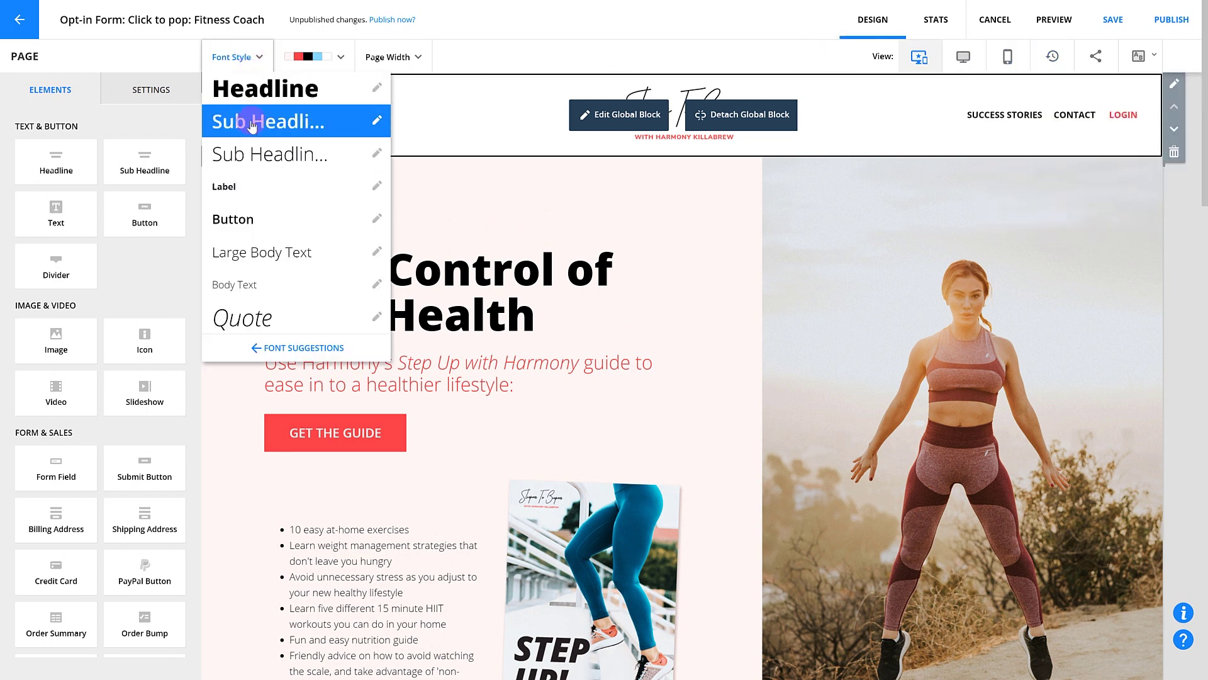
left_click(377, 91)
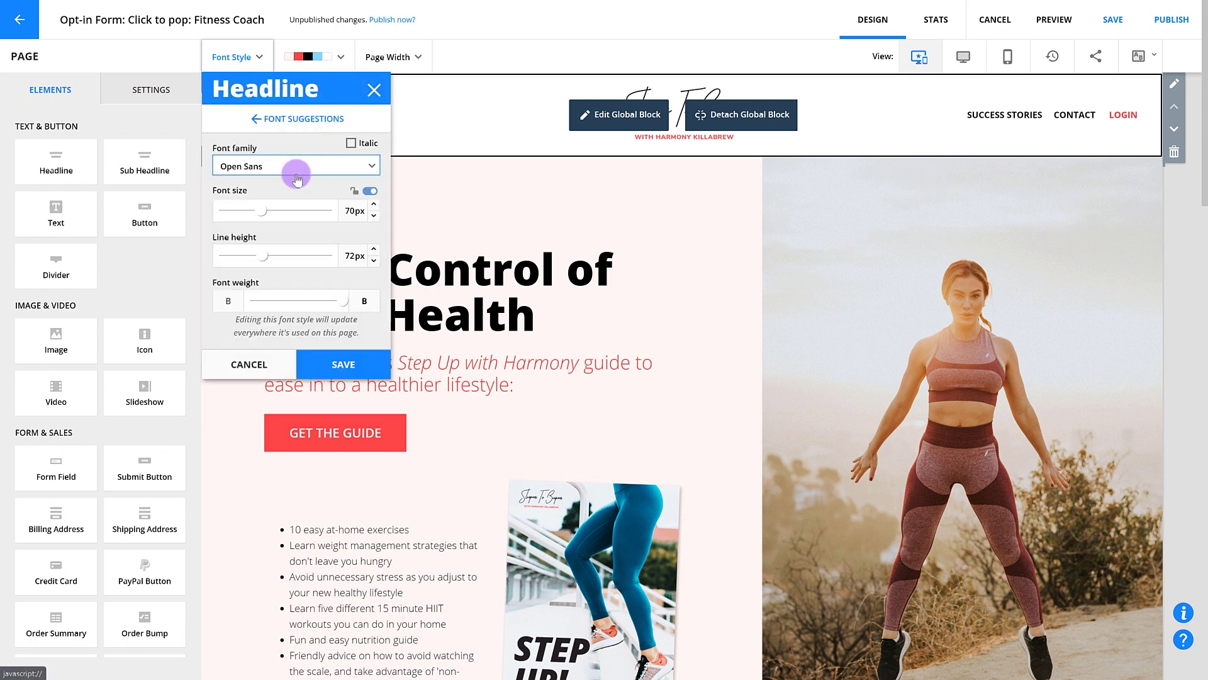
left_click(374, 203)
left_click(374, 204)
left_click(374, 204)
left_click(374, 203)
left_click(373, 204)
left_click(374, 216)
left_click(374, 216)
left_click(374, 216)
left_click(374, 216)
left_click(374, 216)
left_click(374, 216)
left_click(375, 206)
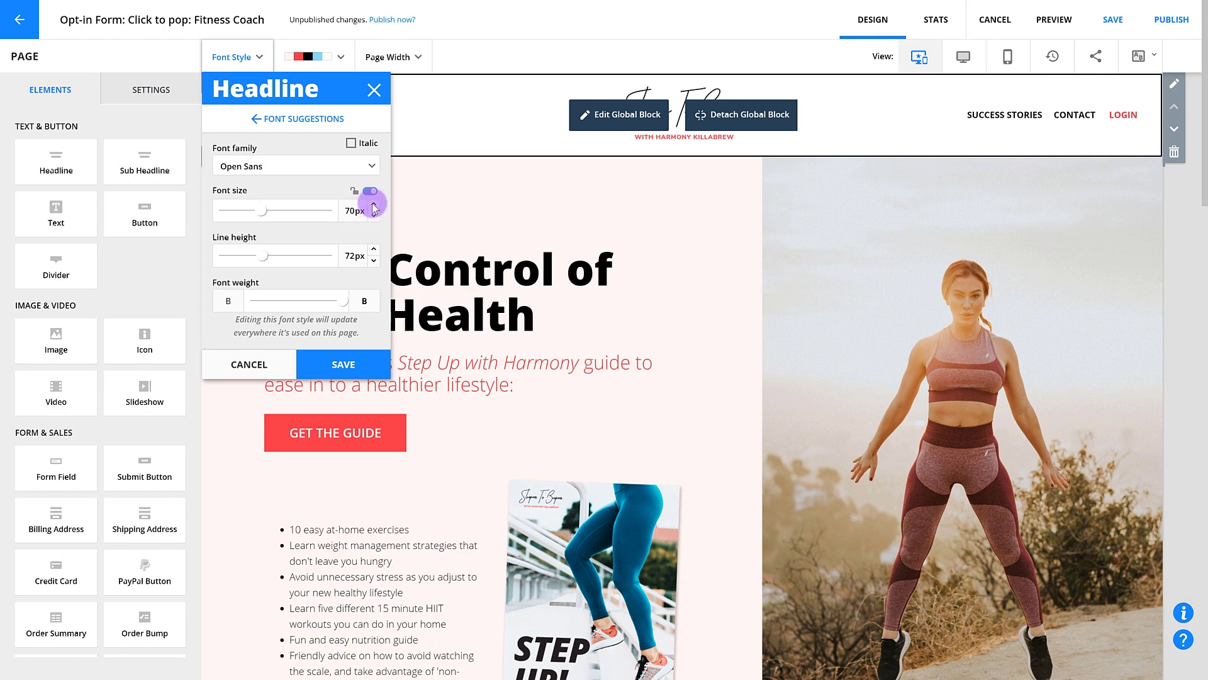
left_click(324, 365)
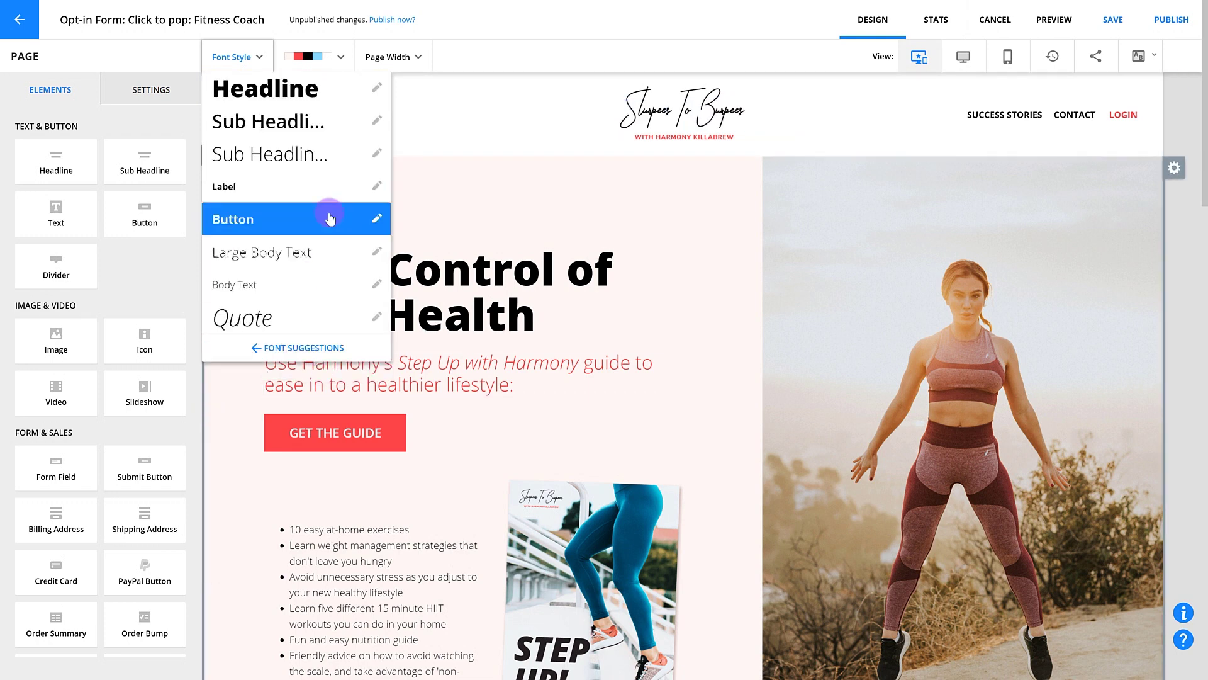
left_click(365, 143)
left_click(373, 204)
left_click(374, 204)
left_click(374, 203)
left_click(374, 203)
left_click(374, 215)
left_click(374, 215)
left_click(374, 215)
left_click(373, 215)
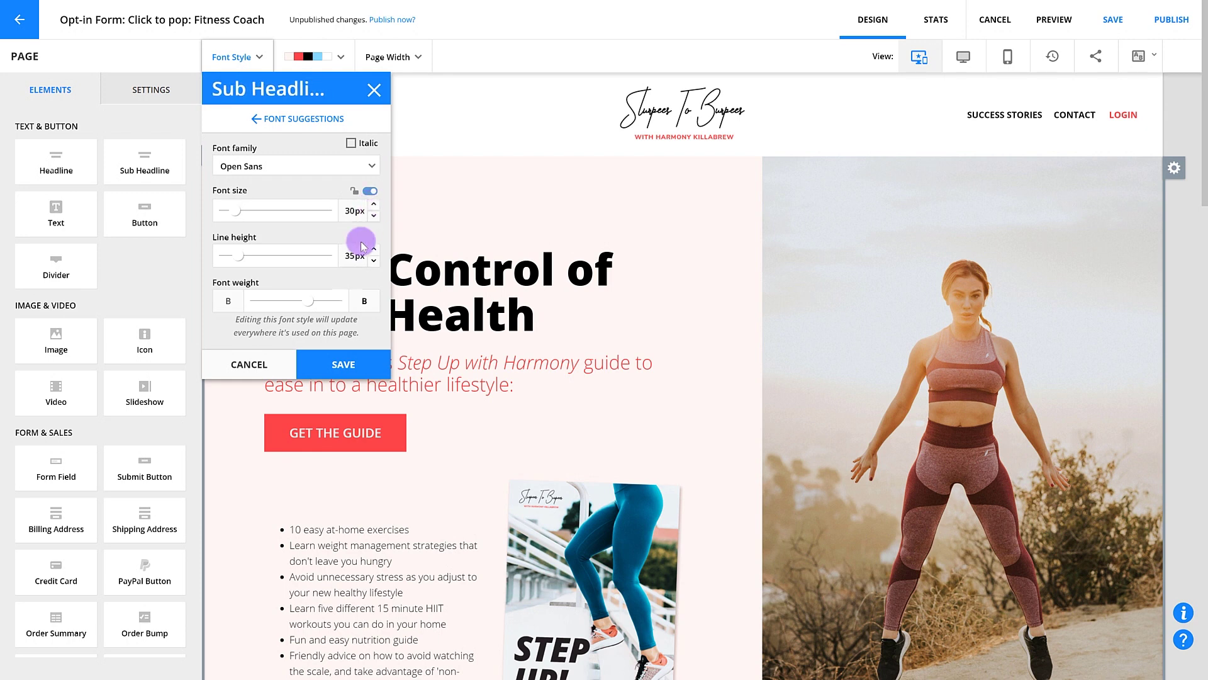
left_click(337, 363)
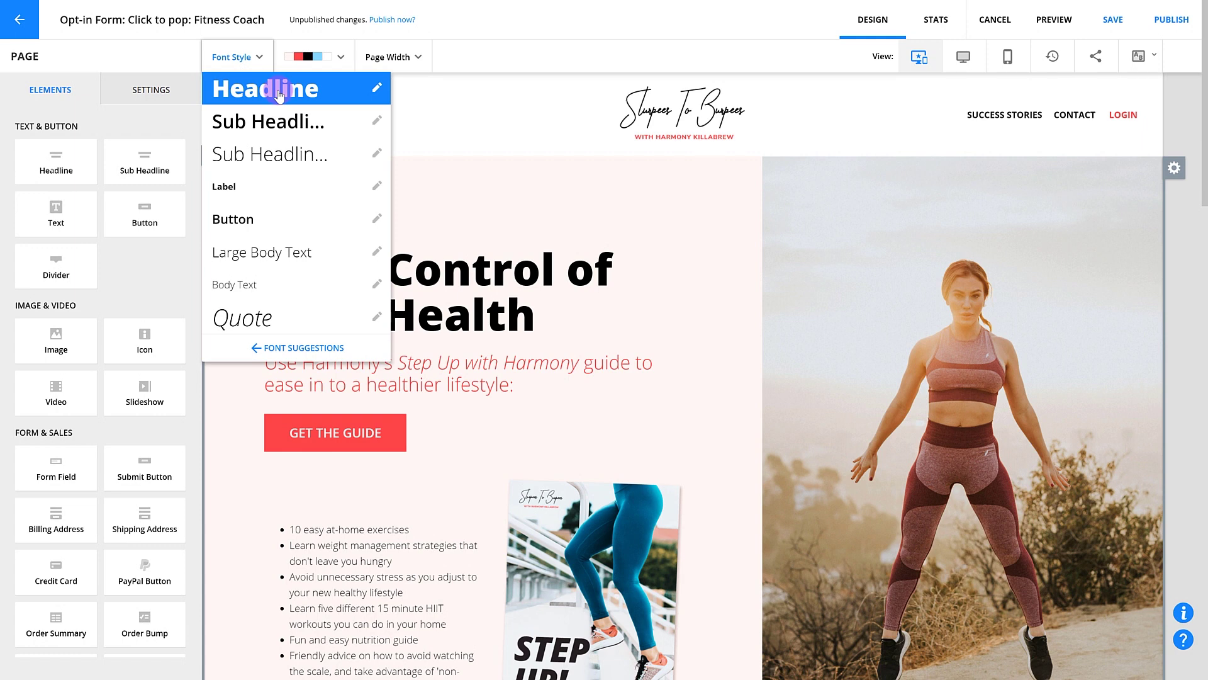
left_click(376, 89)
left_click(302, 166)
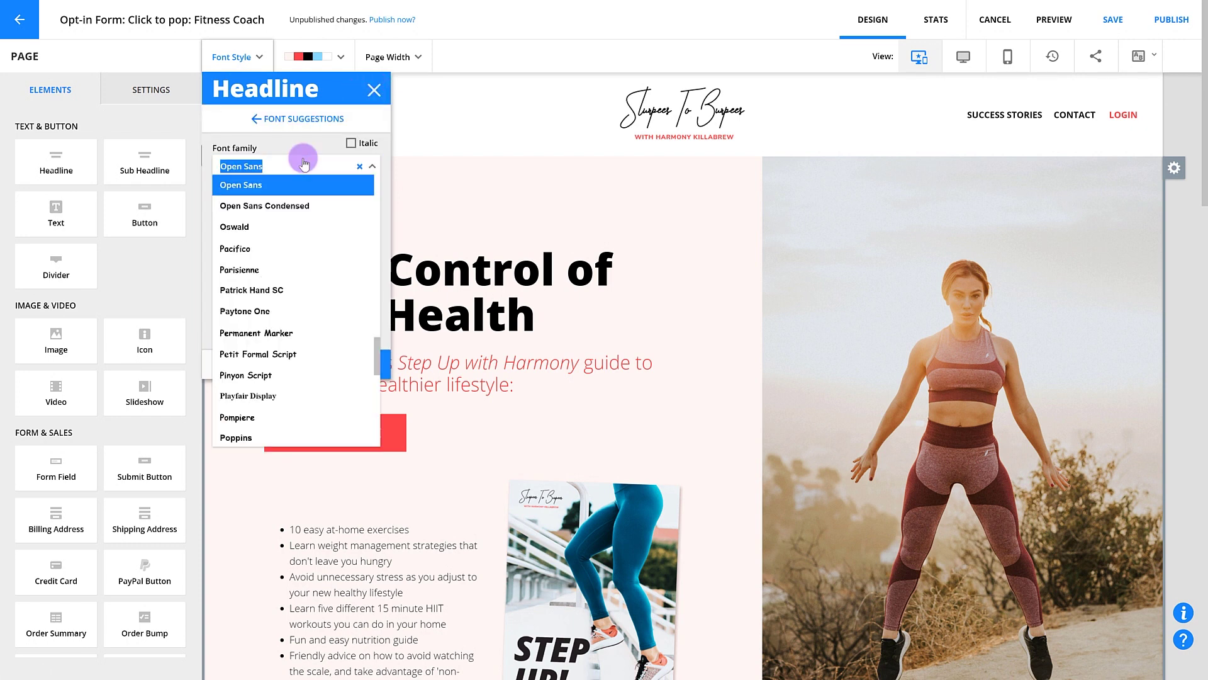
left_click(301, 208)
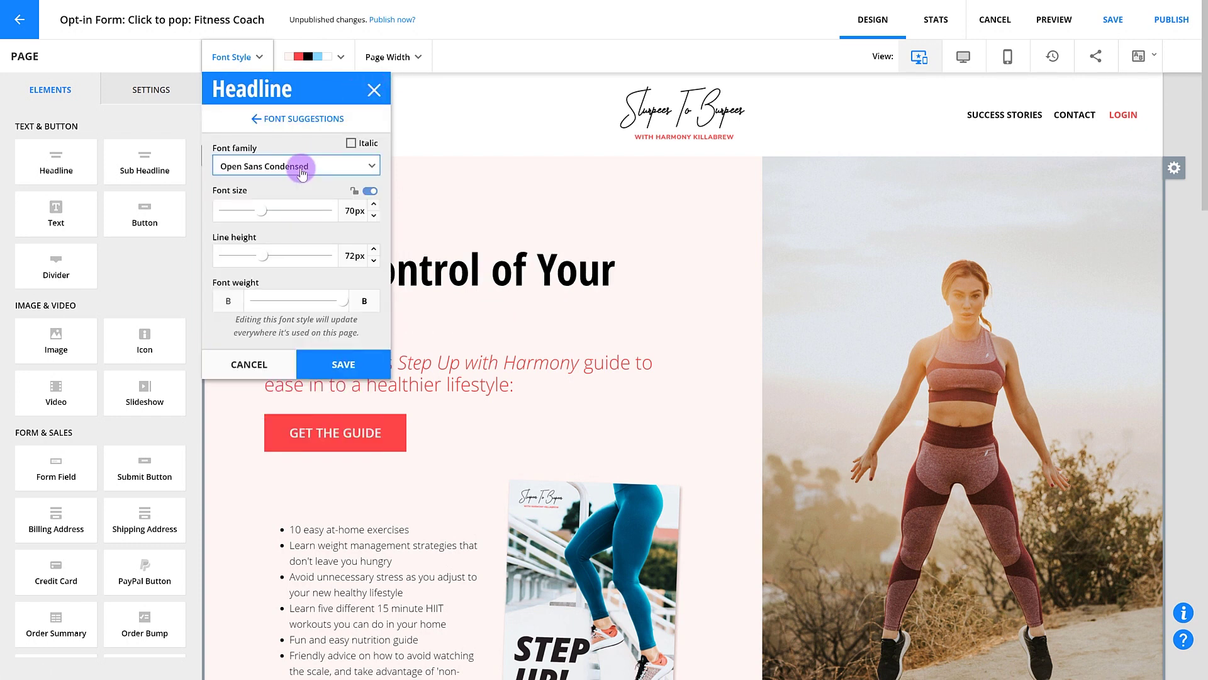
left_click(302, 166)
scroll(301, 191, "up", 1)
left_click(285, 209)
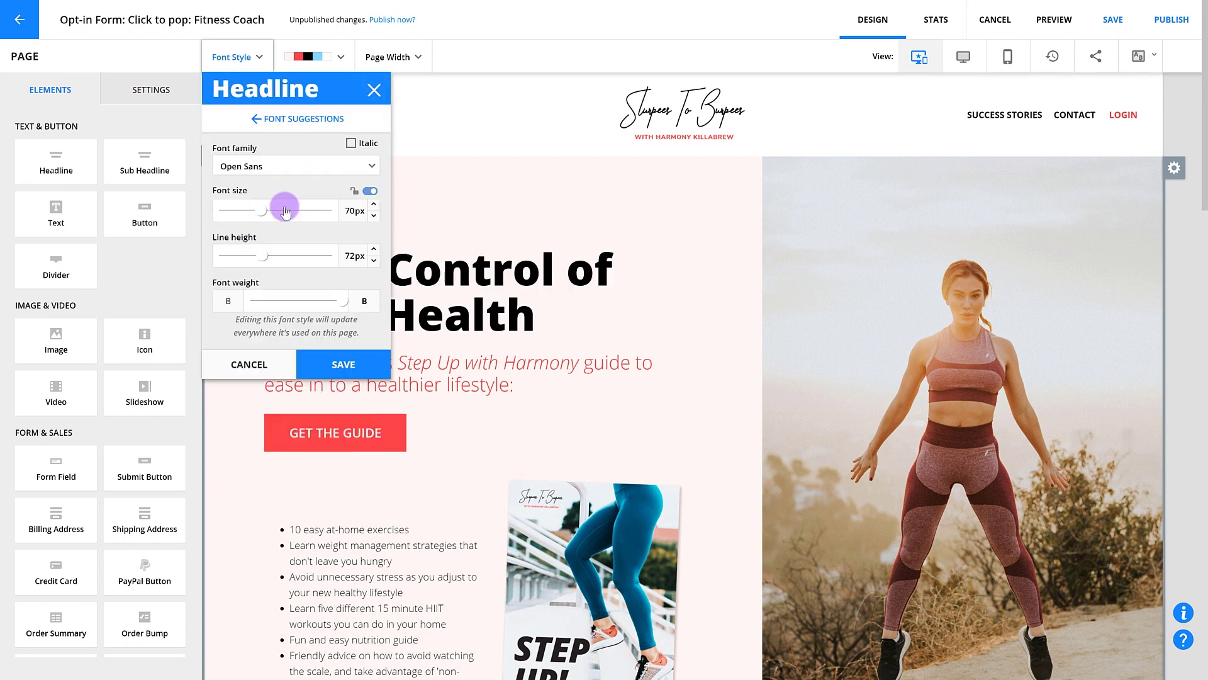
left_click(343, 364)
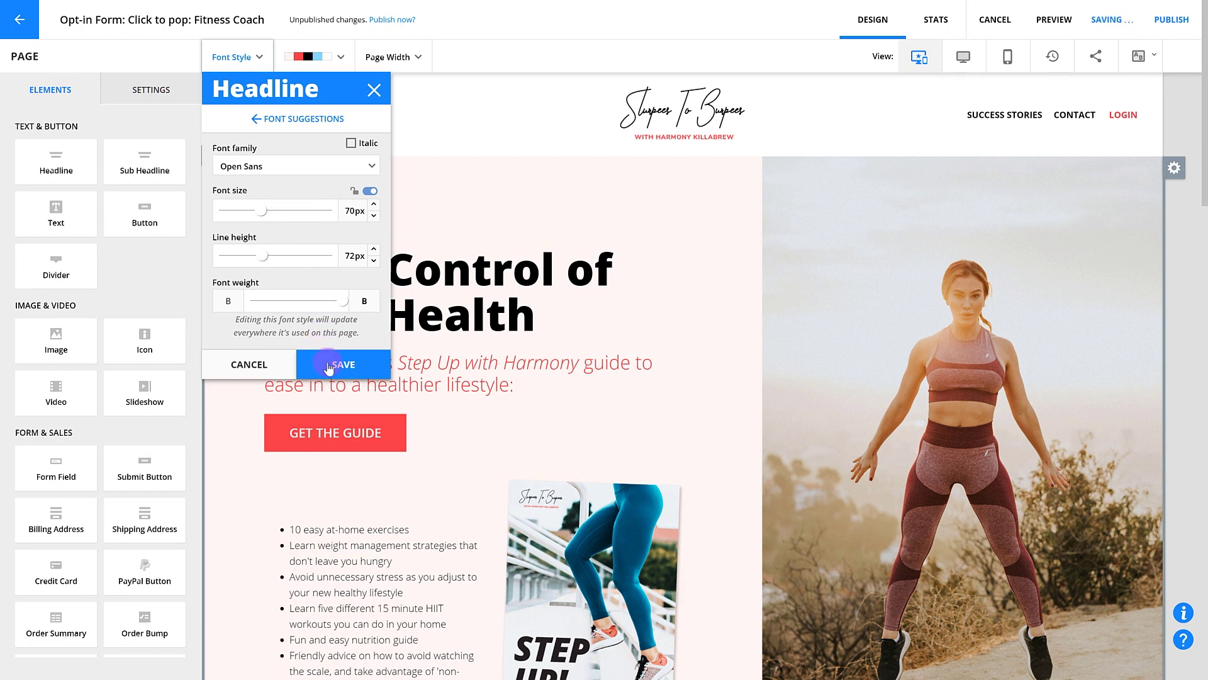
left_click(327, 59)
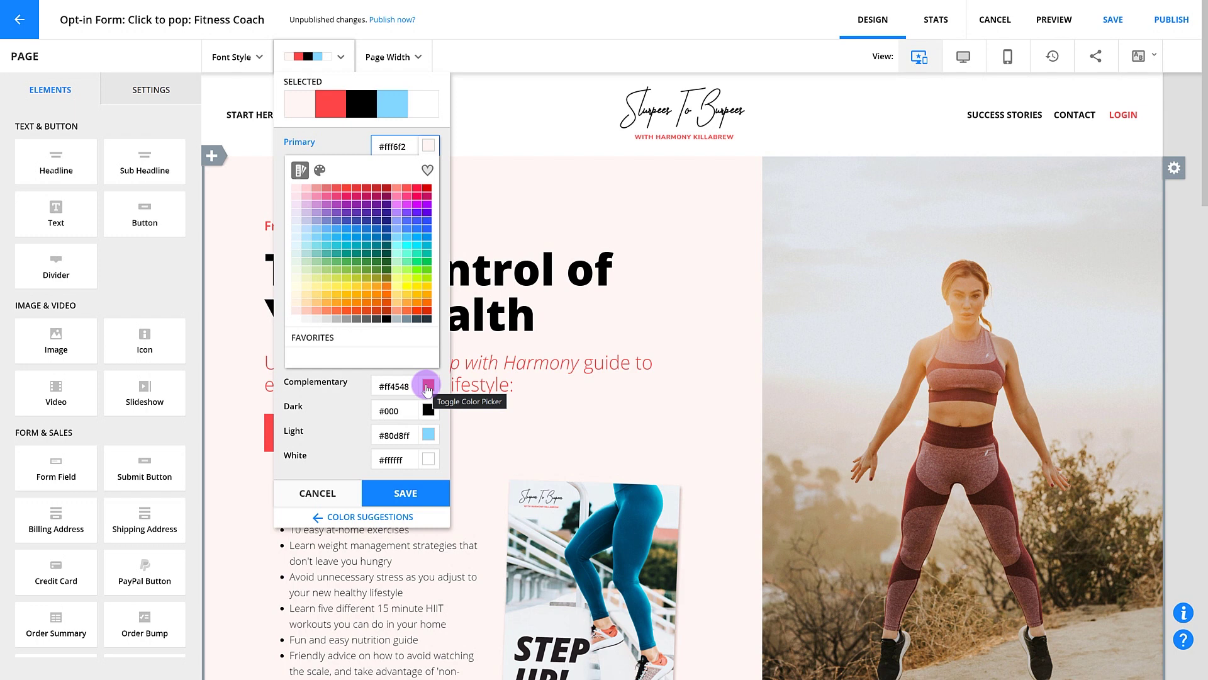
Favorite the palette colours, try a mint #ecfdf1 Primary background, then restore pale pink #fff6f2
left_click(427, 170)
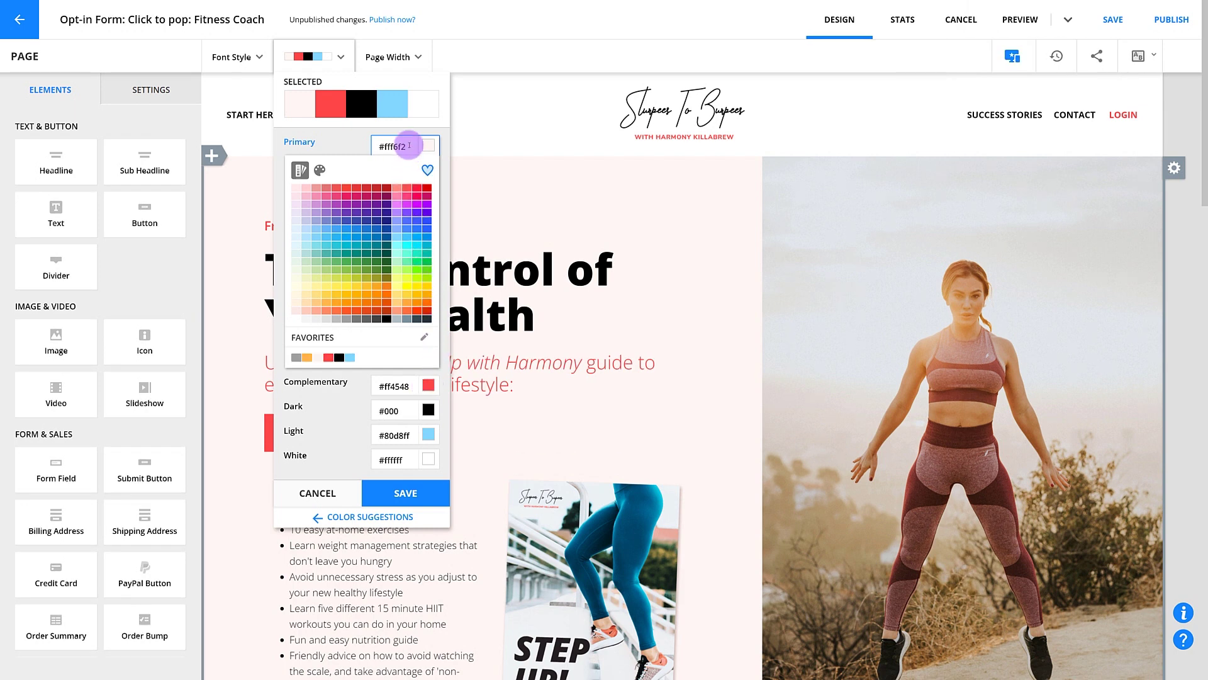
left_click_drag(406, 145, 371, 144)
key("ctrl+v")
left_click(406, 493)
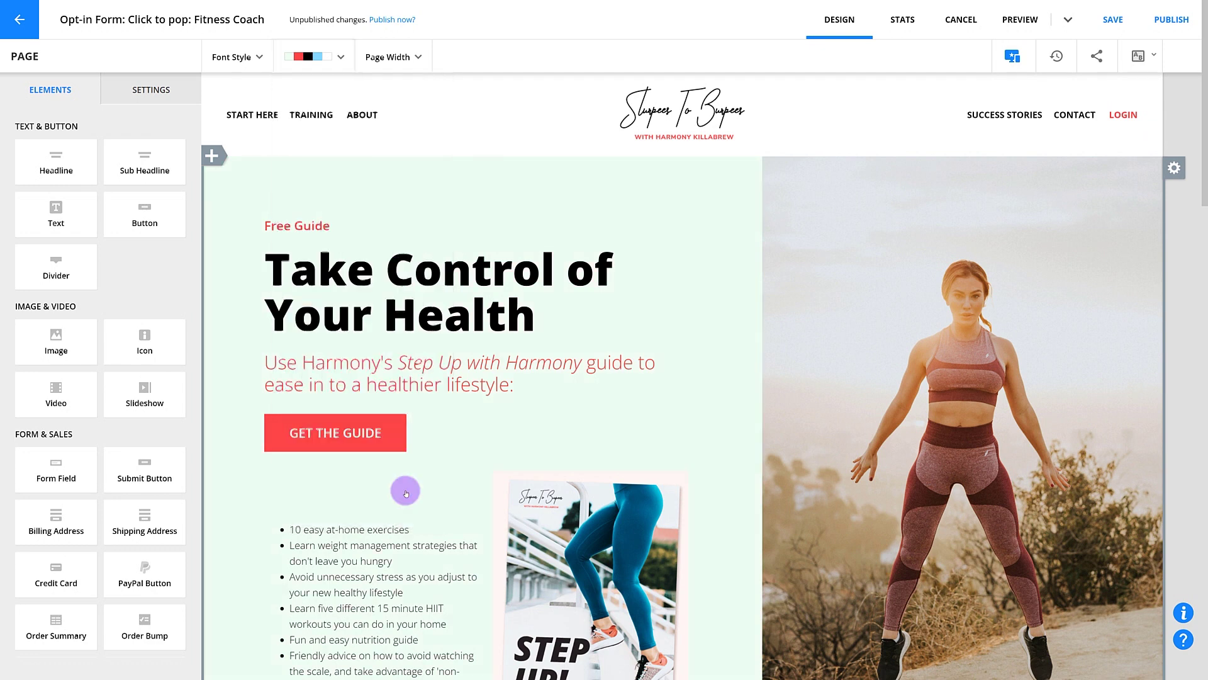
left_click(323, 52)
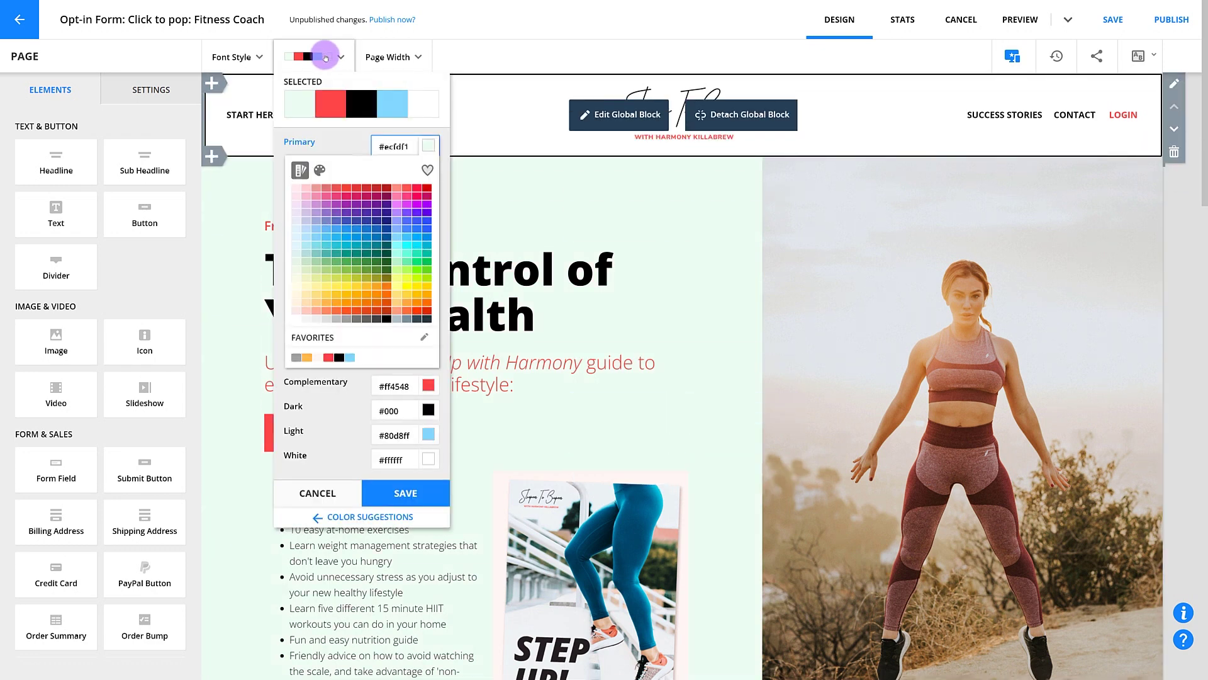
left_click(405, 486)
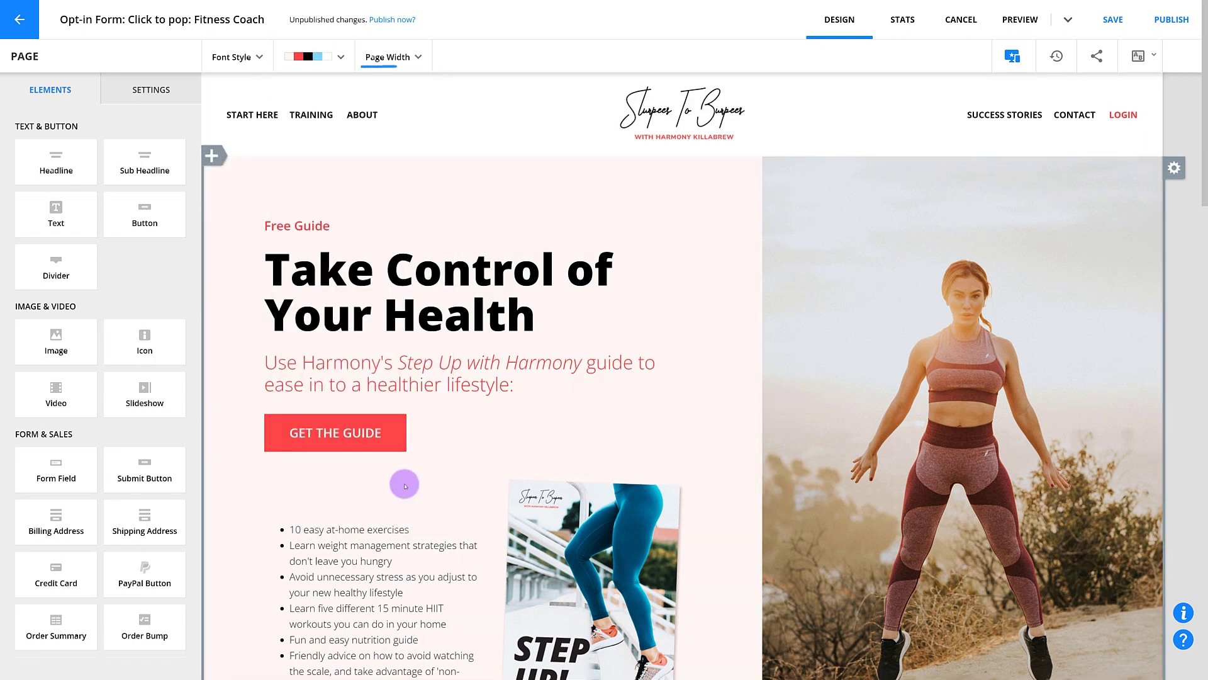
Change the Page Width setting to Medium
left_click(399, 59)
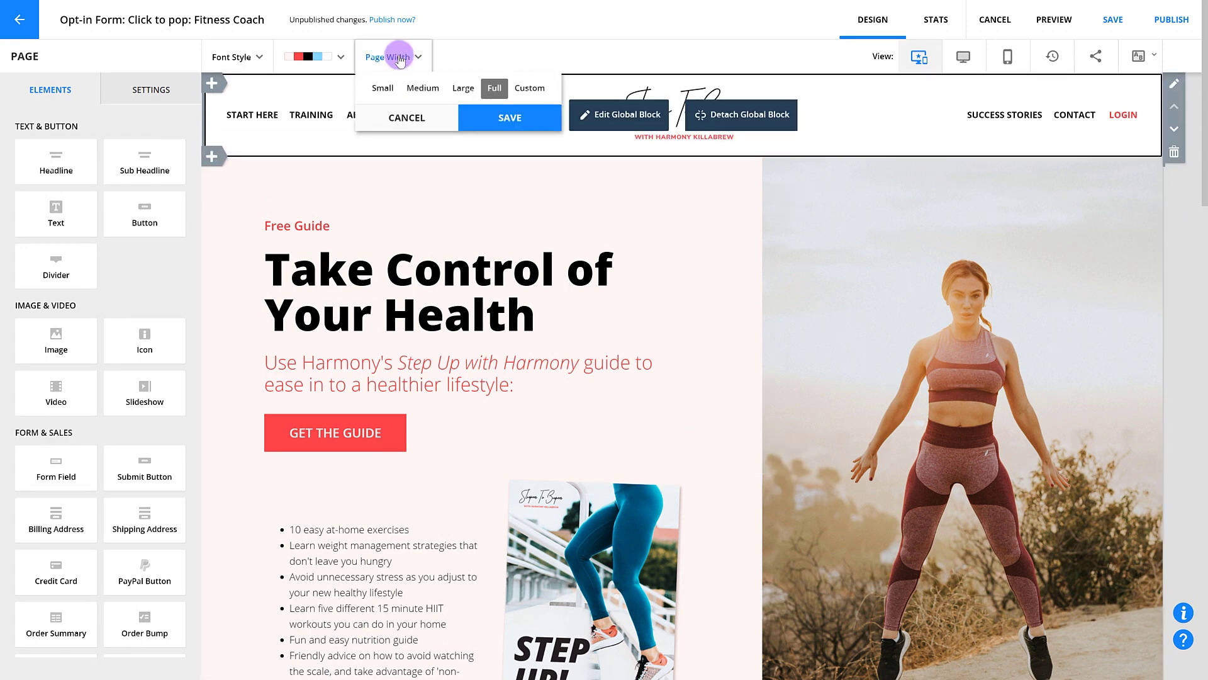
left_click(421, 89)
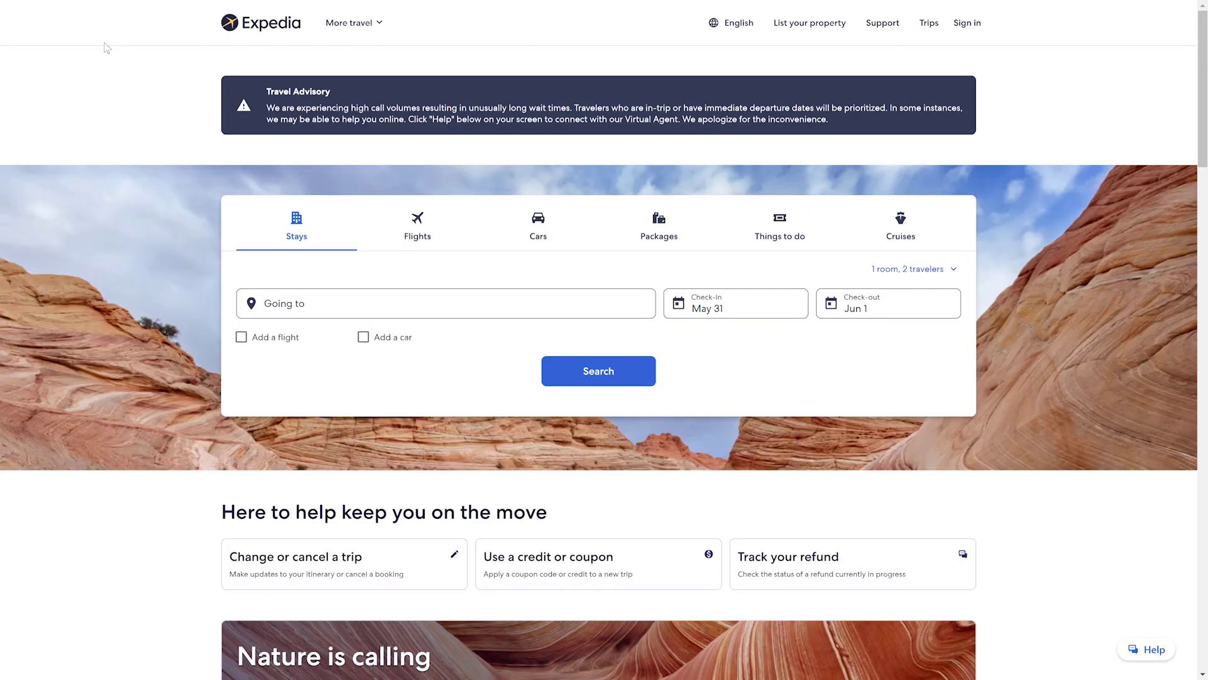
Scroll down the Expedia homepage past the app-download and trip-tips cards
scroll(107, 48, "down", 11)
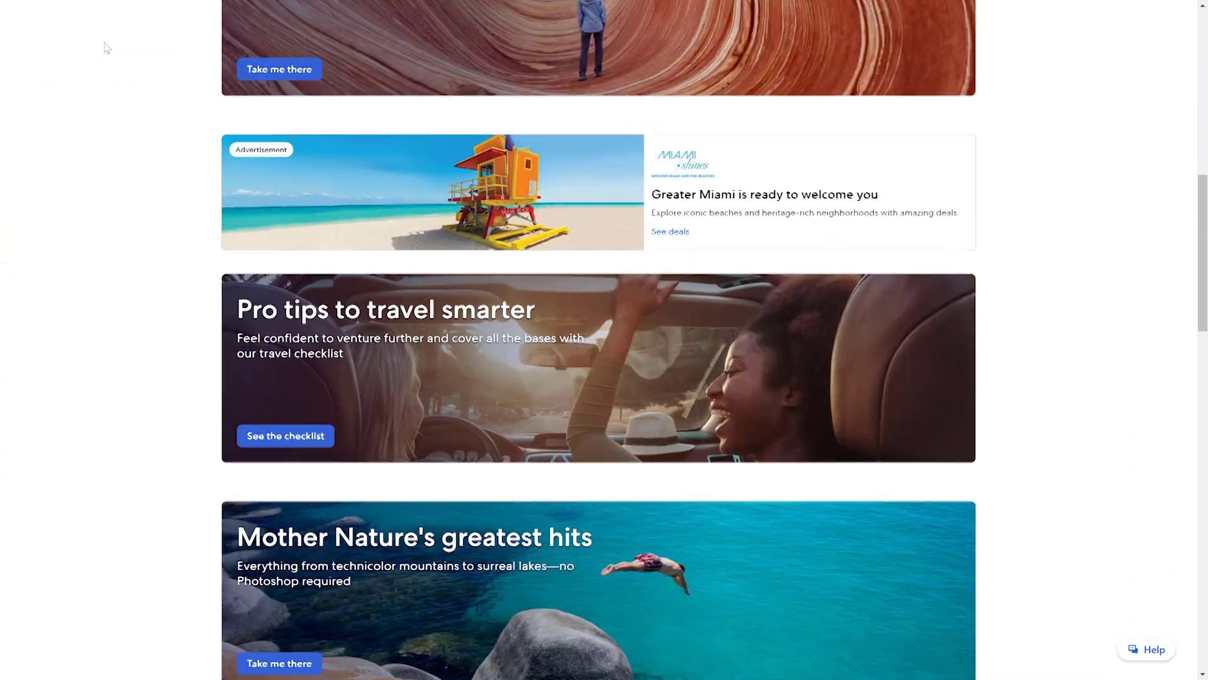
scroll(107, 48, "down", 11)
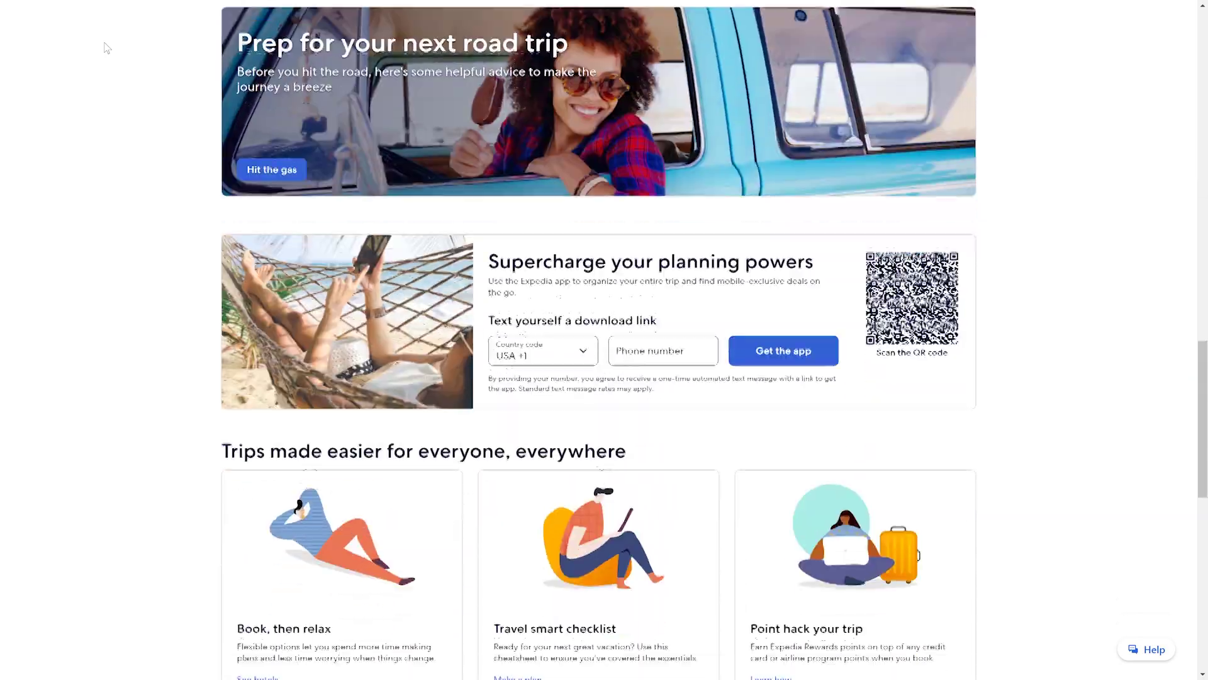
scroll(107, 47, "down", 12)
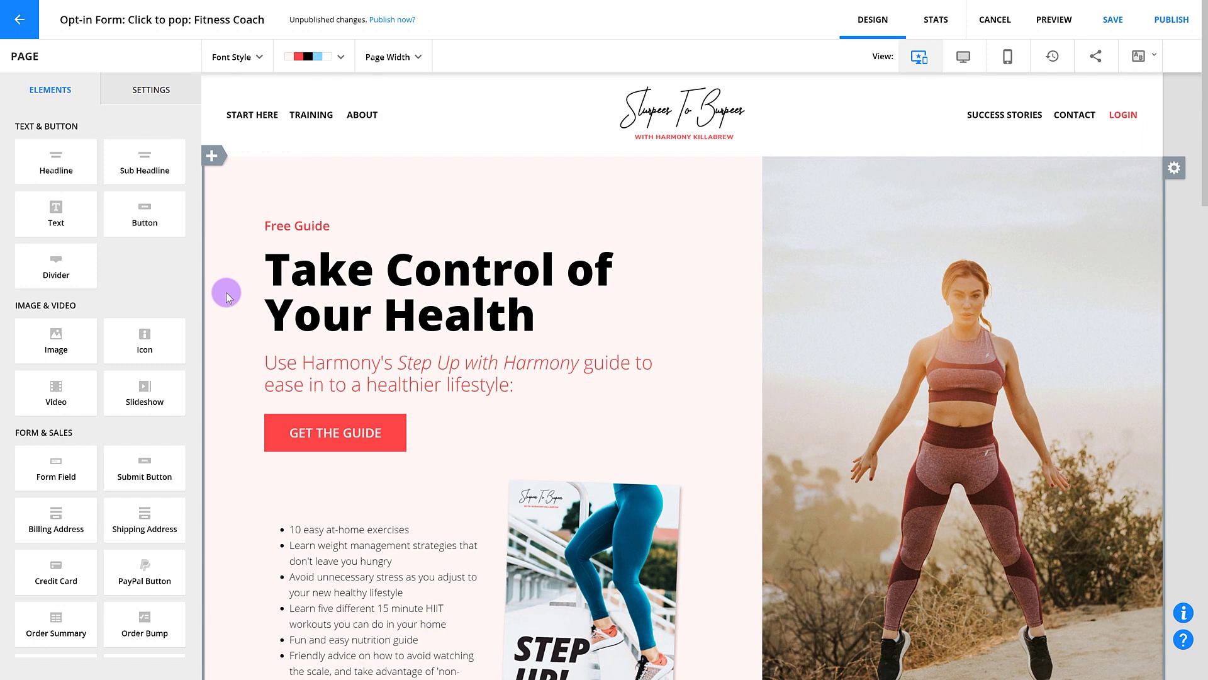
Try the Large page width, then save the page width as Full
left_click(396, 58)
left_click(467, 99)
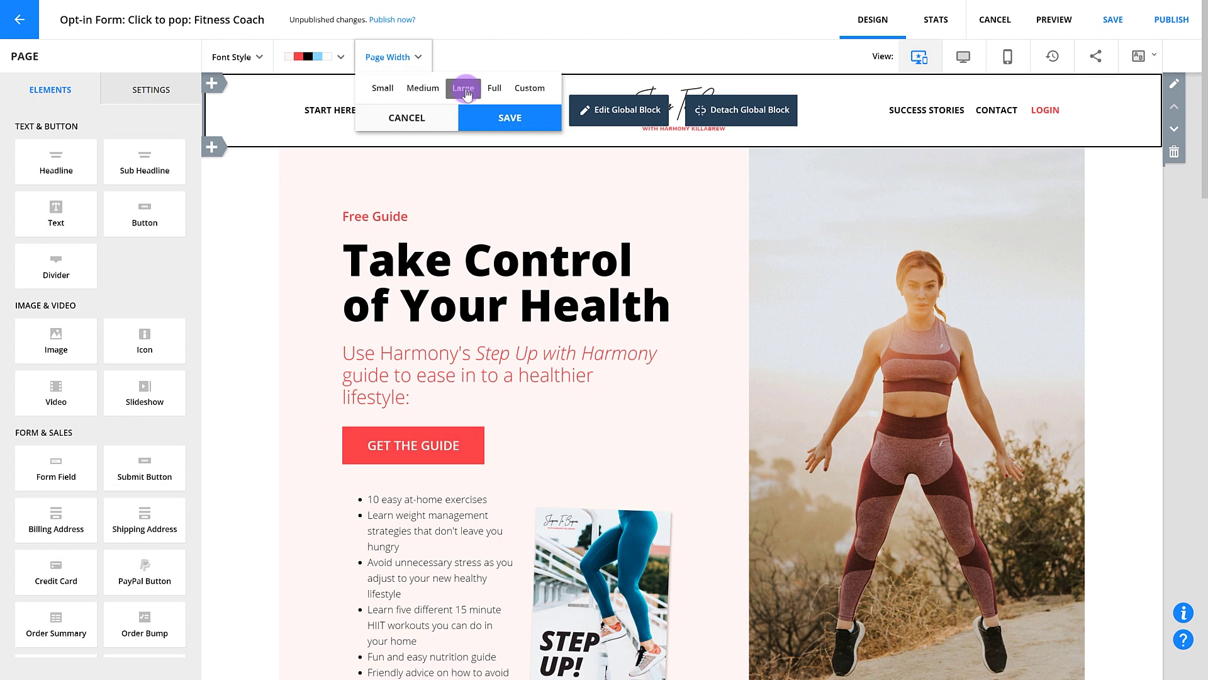
left_click(494, 88)
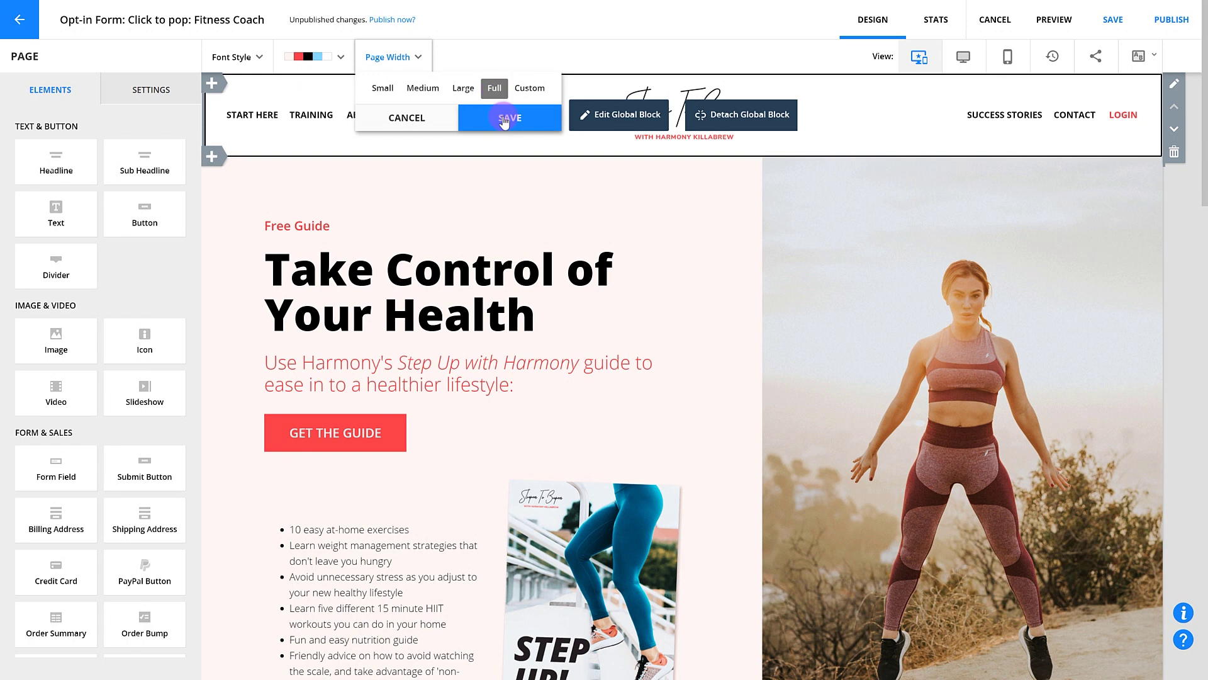
left_click(504, 120)
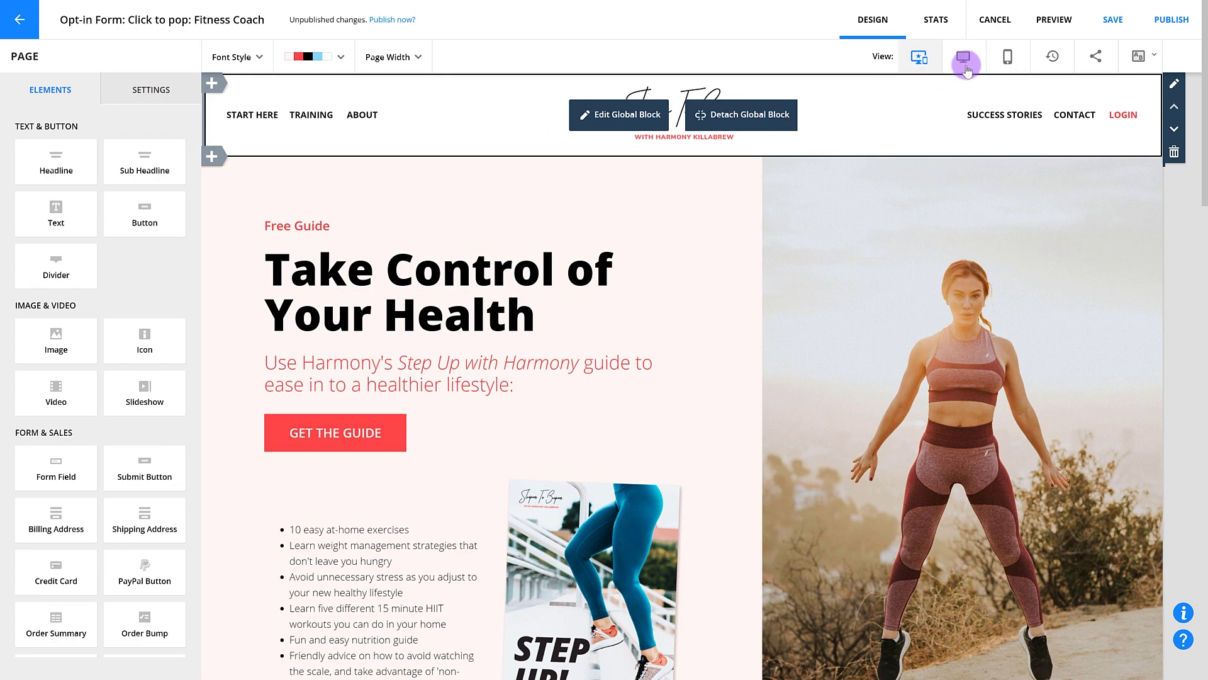
Preview the mobile layout, return to desktop view, and show the version history list
left_click(1007, 60)
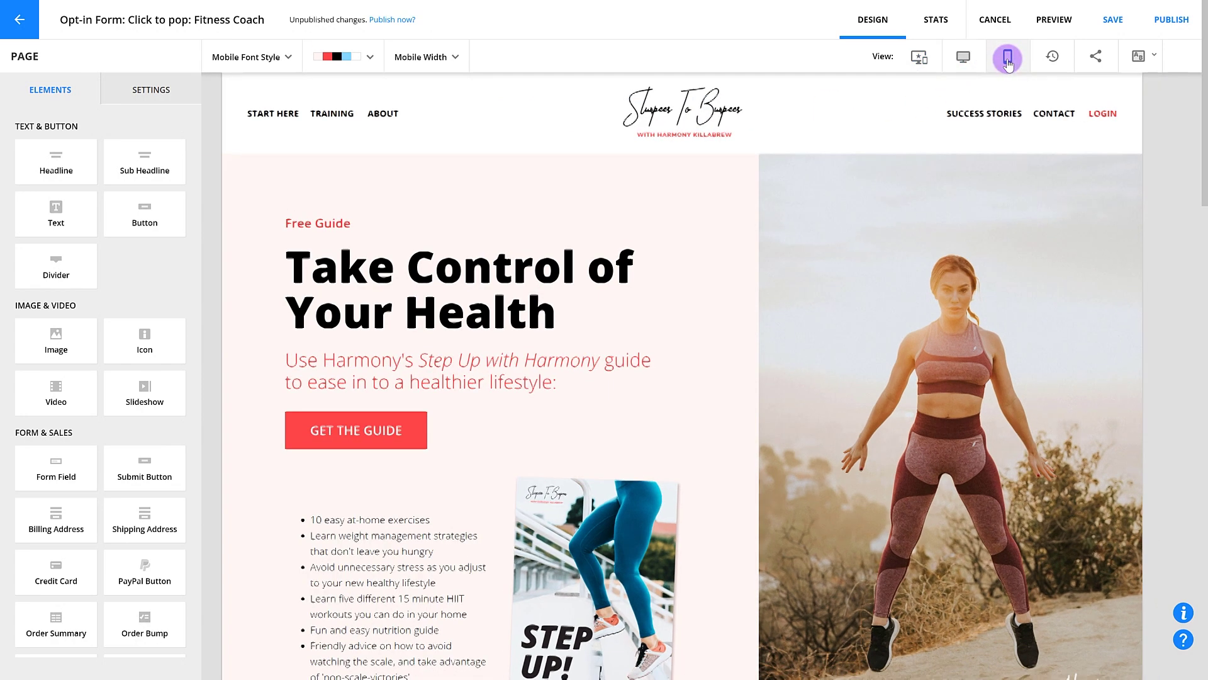
left_click(964, 56)
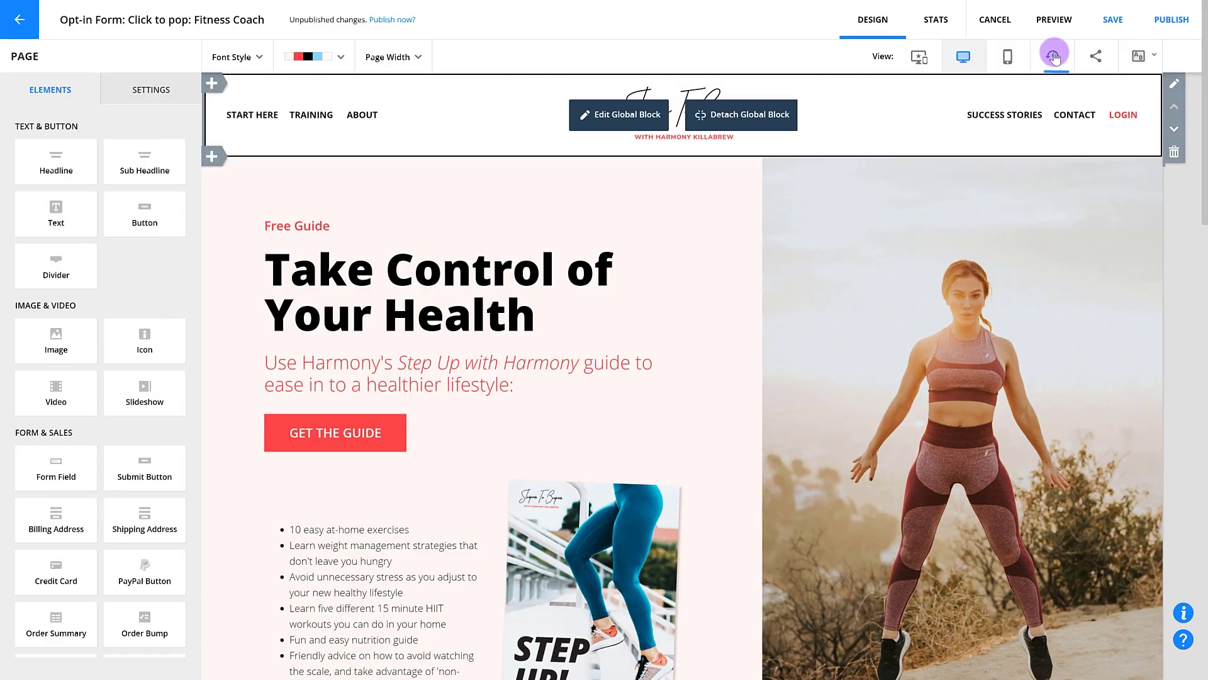
left_click(1052, 56)
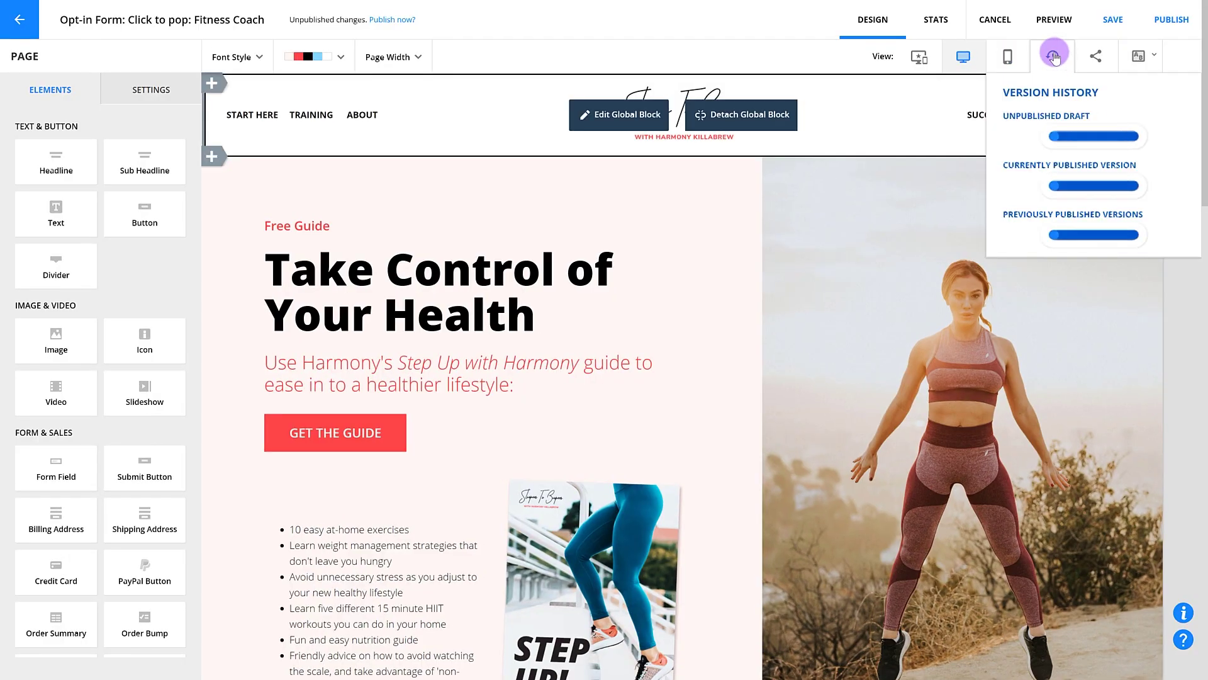
Review the published v2 and earlier v1 versions, then bring up the Share Content dialog
left_click(1086, 178)
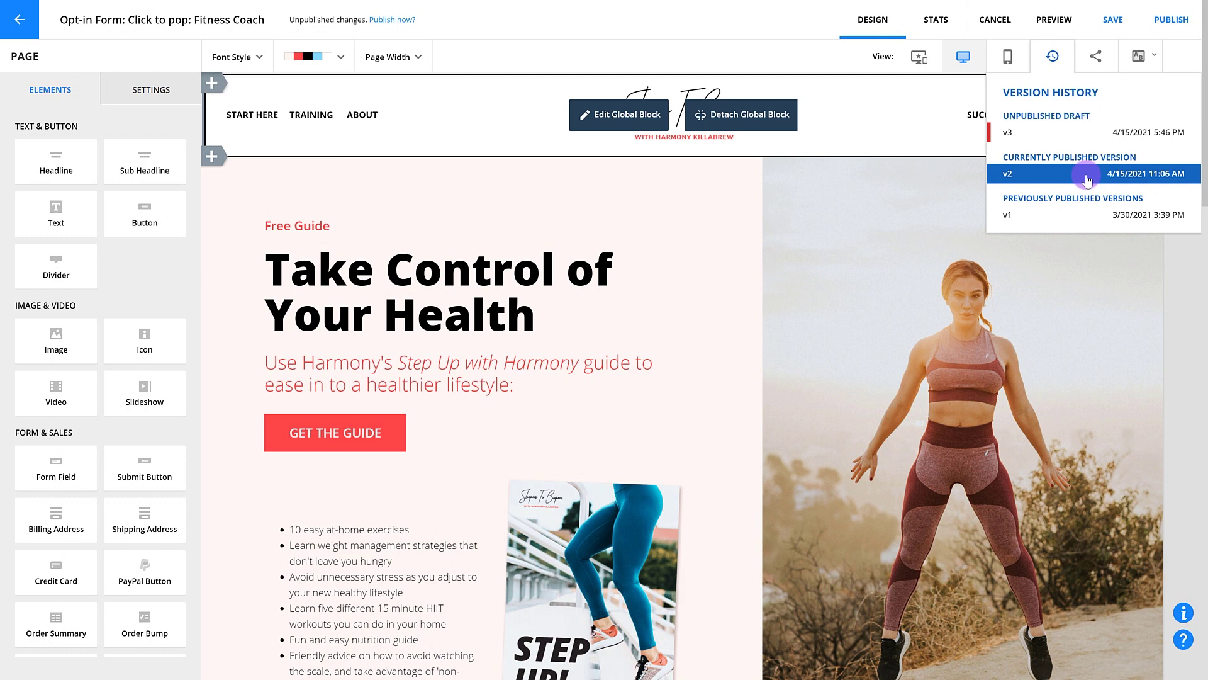
left_click(1094, 216)
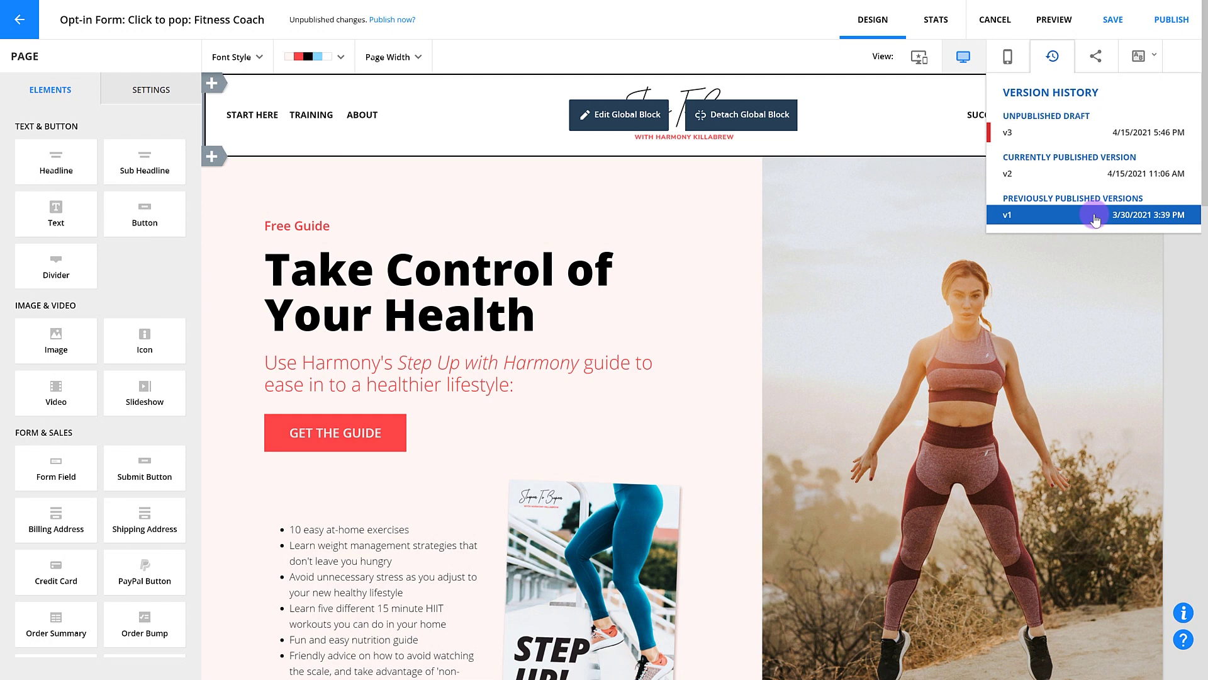
left_click(1079, 179)
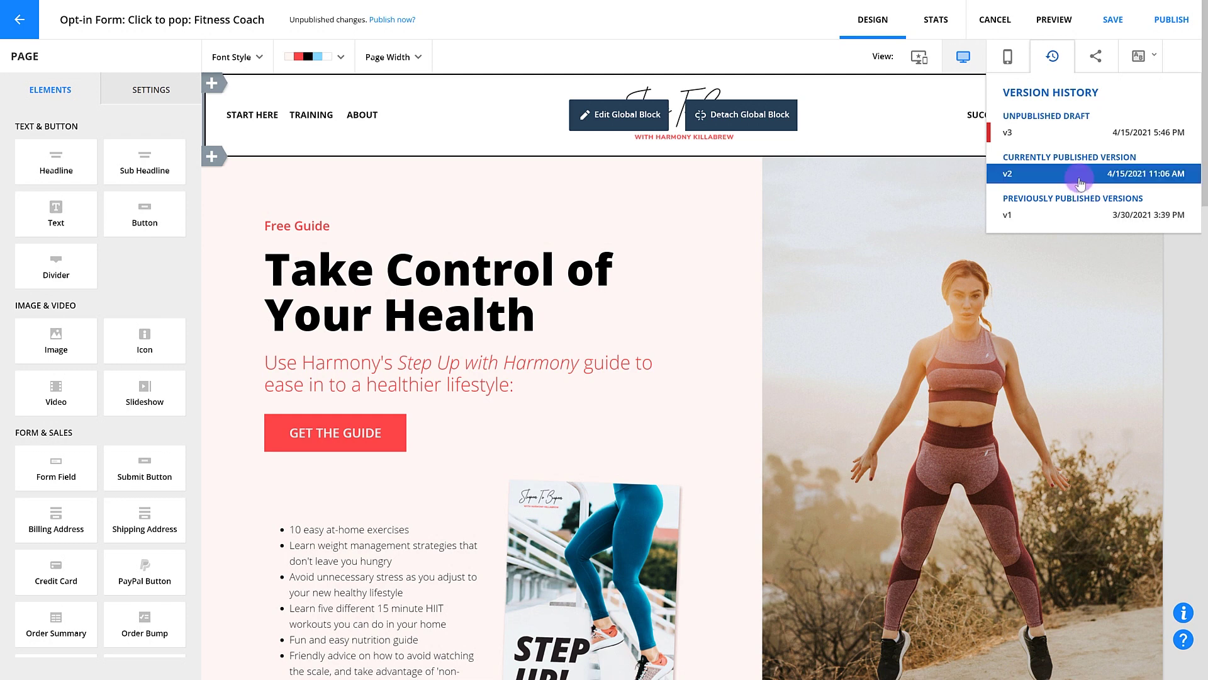
left_click(1097, 60)
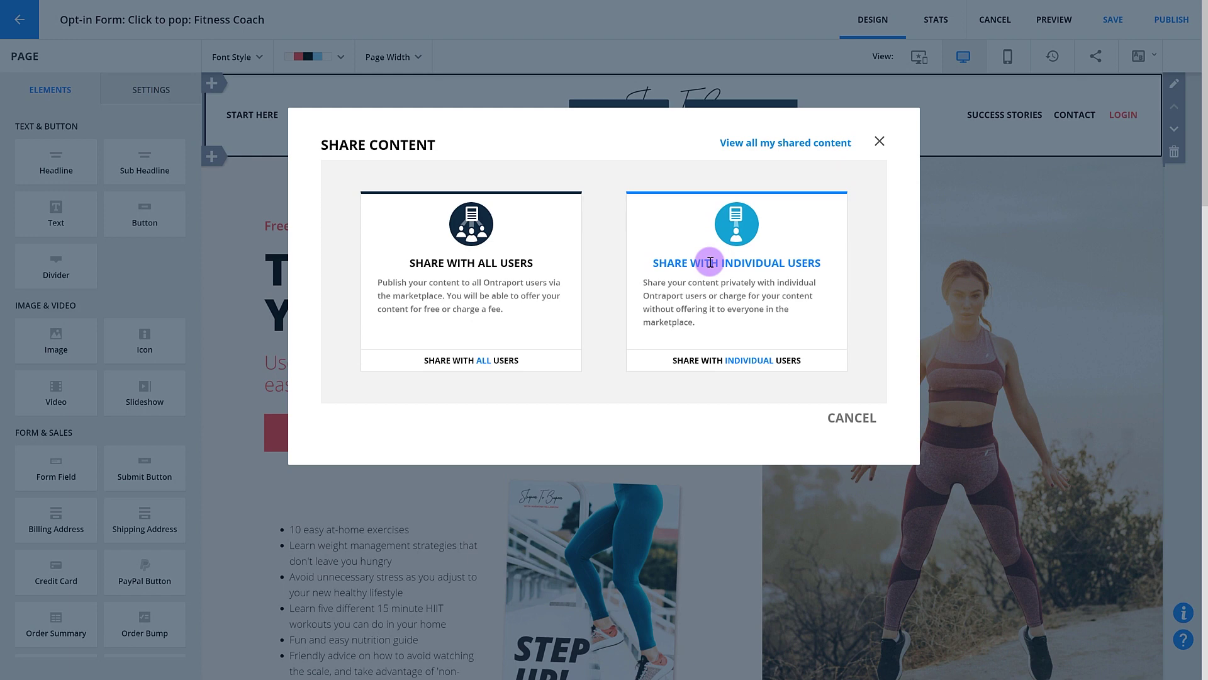
View the Share With All Users form, go back, and close Share Content
left_click(483, 368)
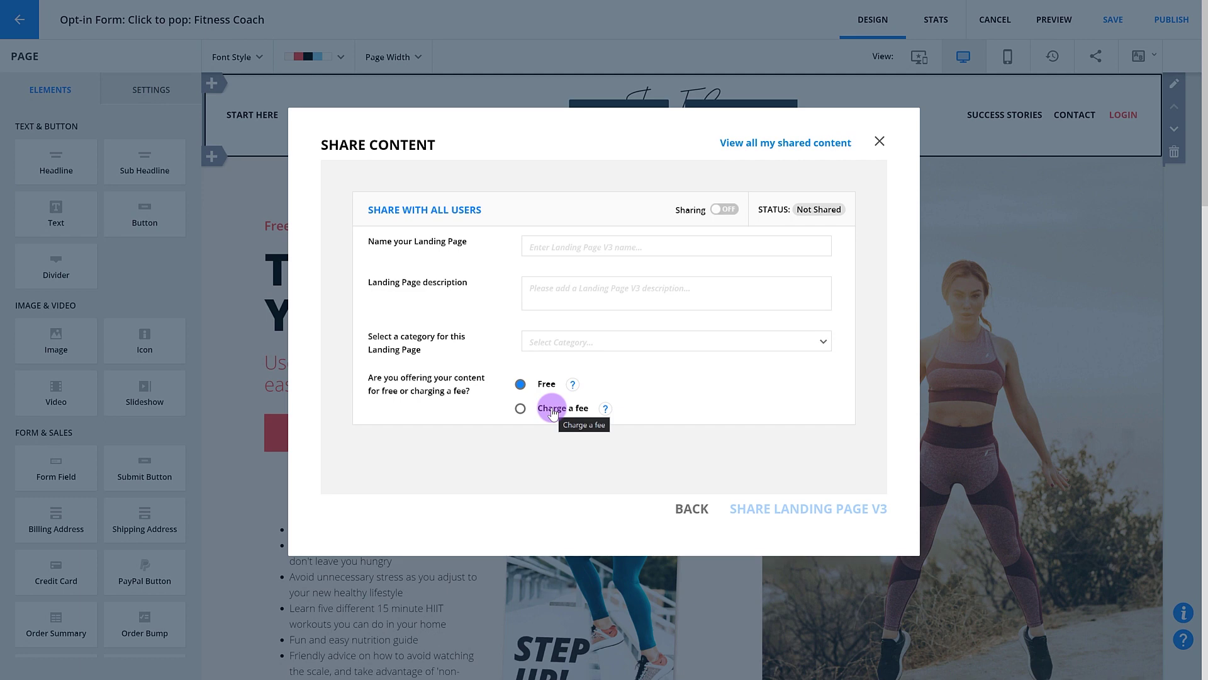
left_click(680, 506)
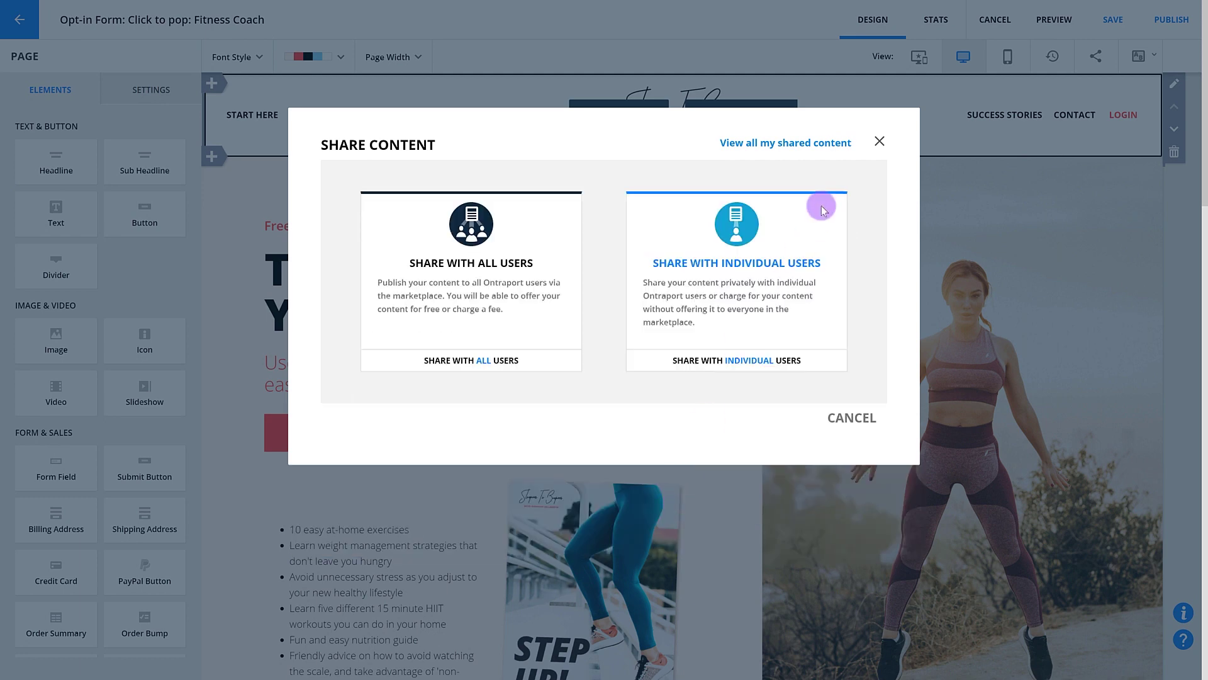
left_click(879, 142)
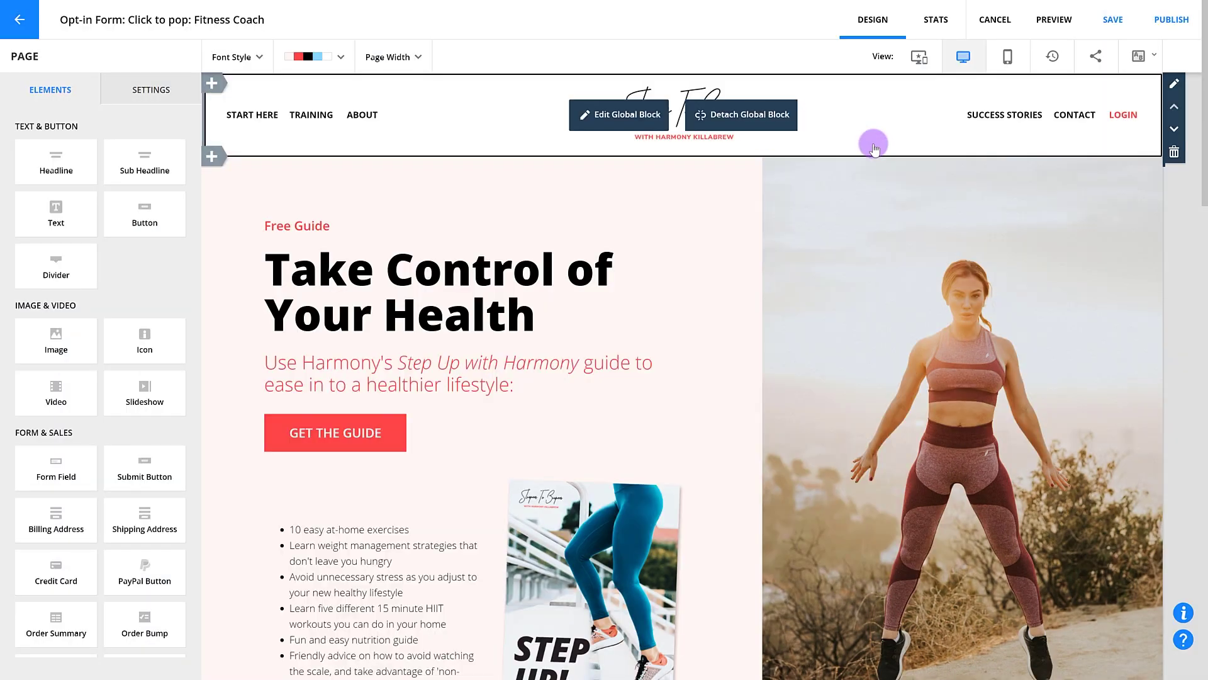
Turn on split testing for the page and switch between Version A and Version B
left_click(1139, 56)
left_click(1139, 82)
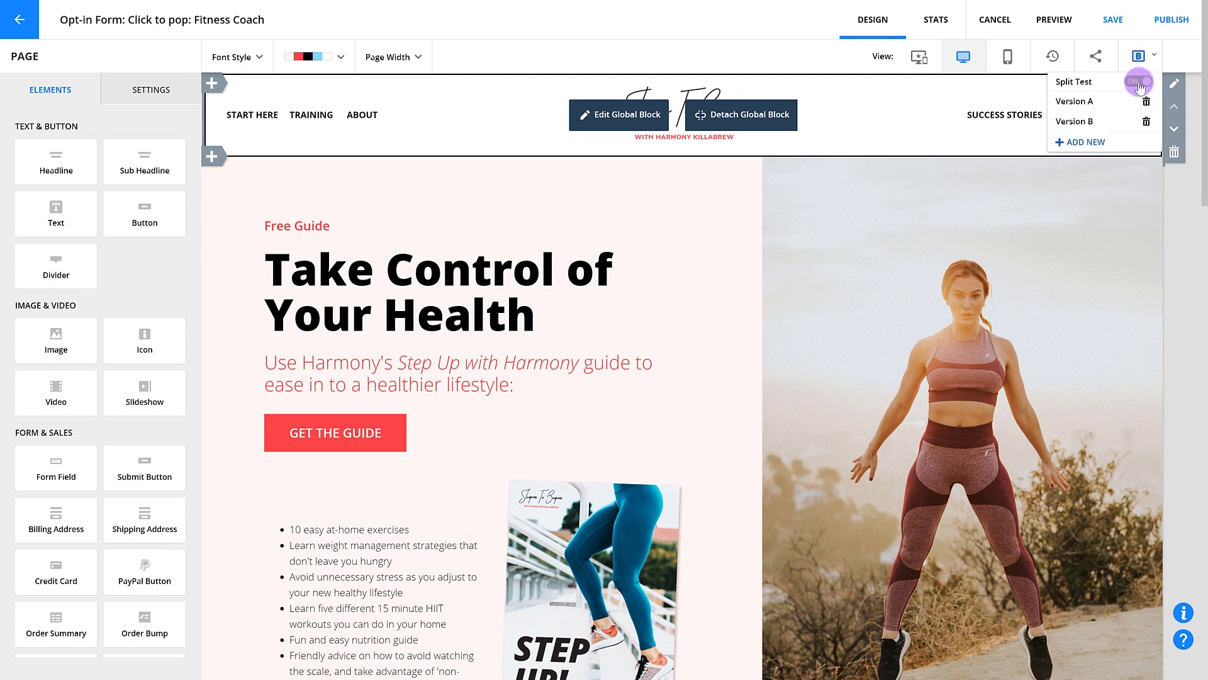
left_click(1095, 123)
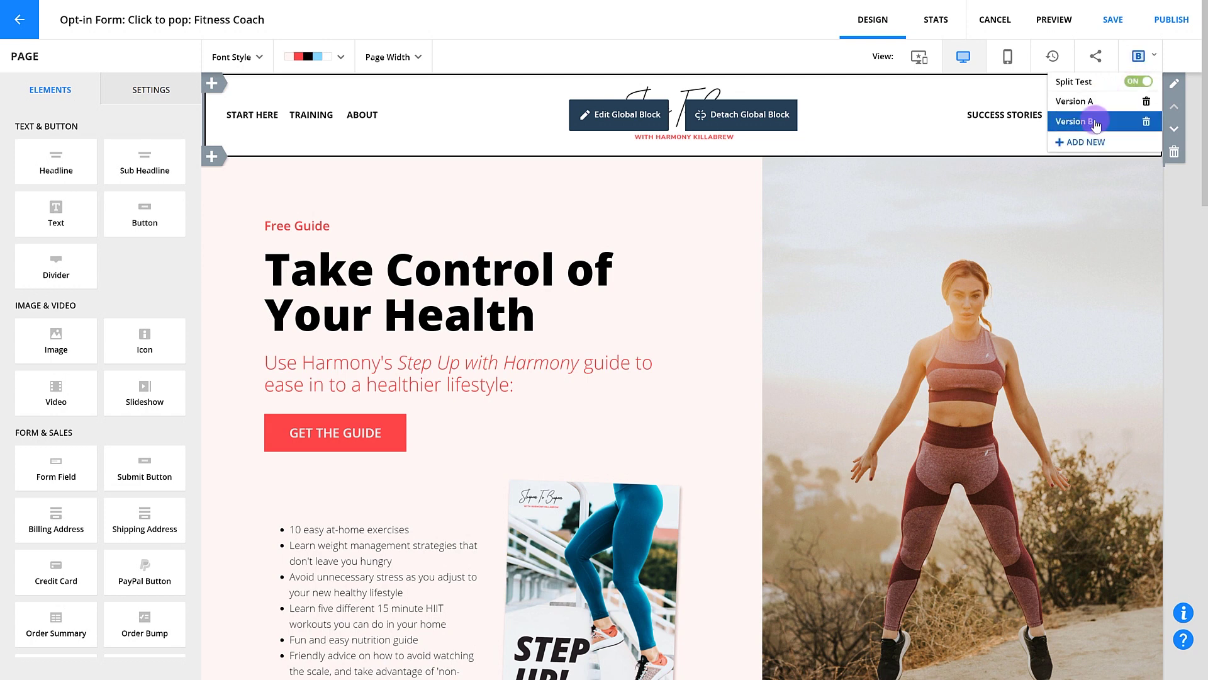
left_click(1102, 103)
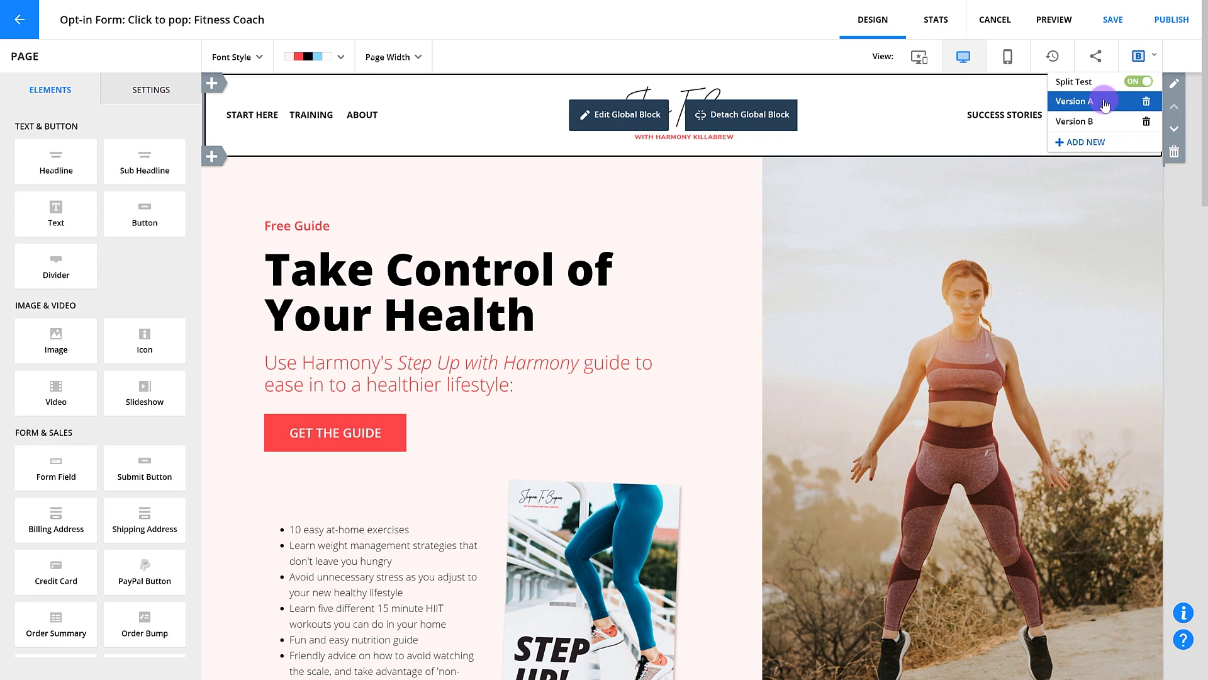
left_click(1105, 117)
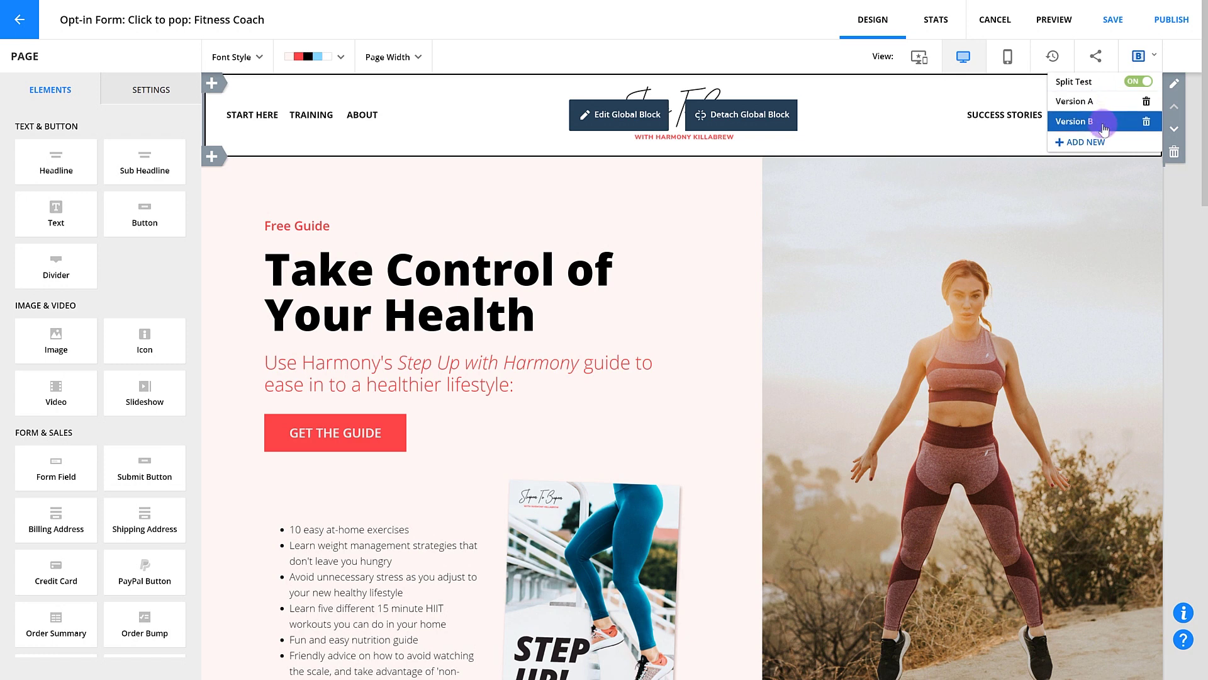
Recreate Version B as a copy of the page and close the split-test options
left_click(1086, 142)
left_click(629, 265)
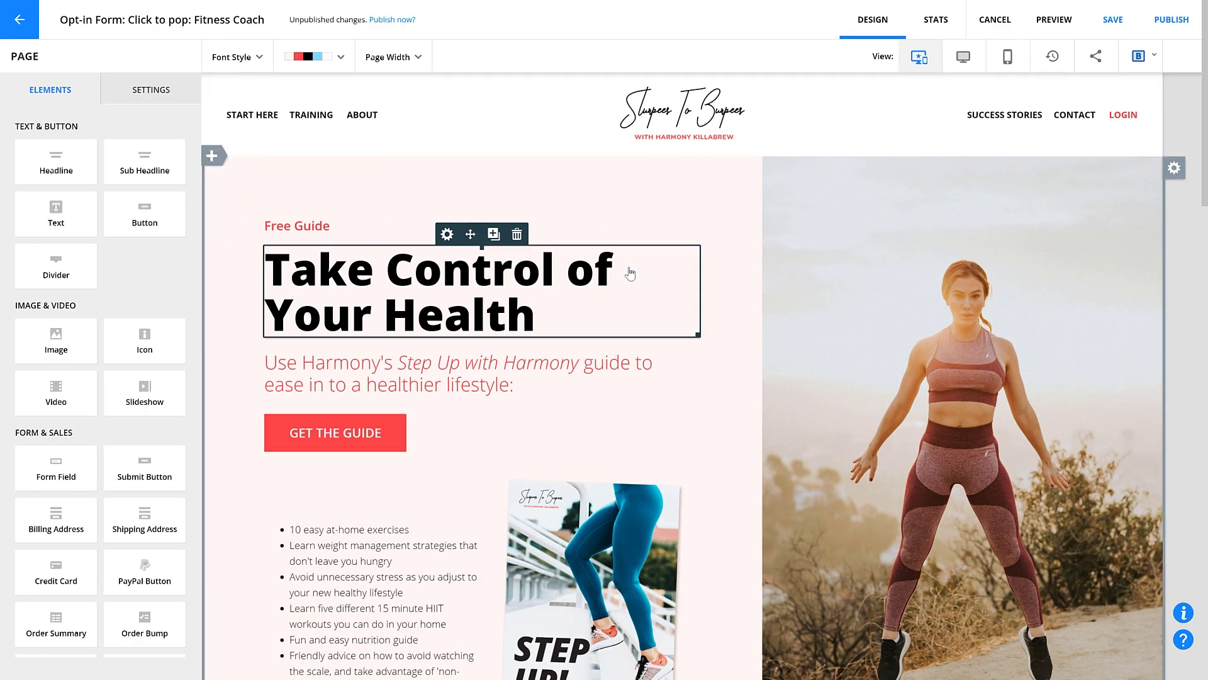
left_click(1141, 56)
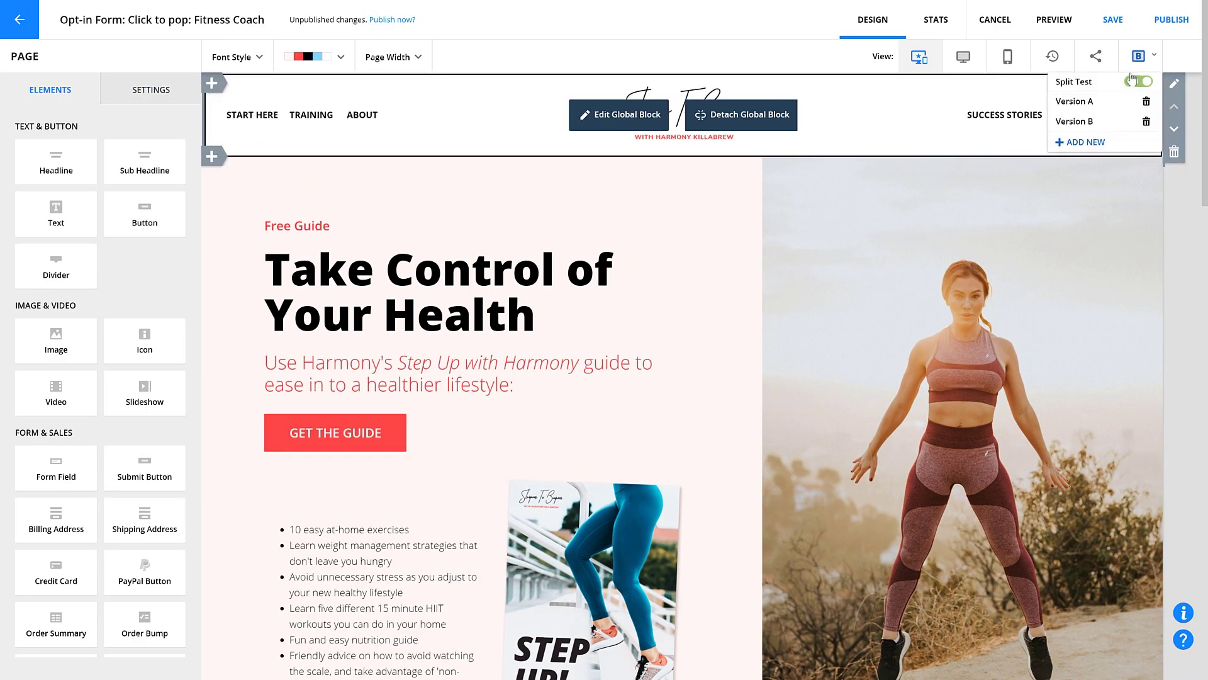
left_click(1141, 57)
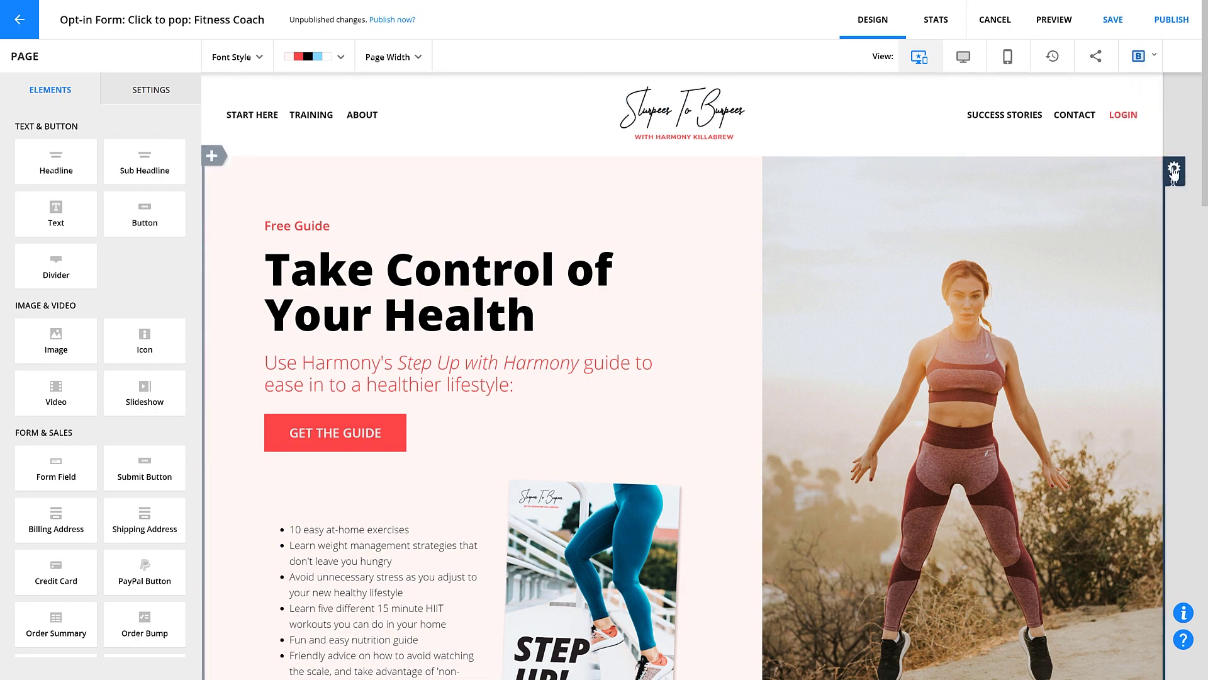
Replace the hero photo column's background image with the seated yoga photo
left_click(1174, 170)
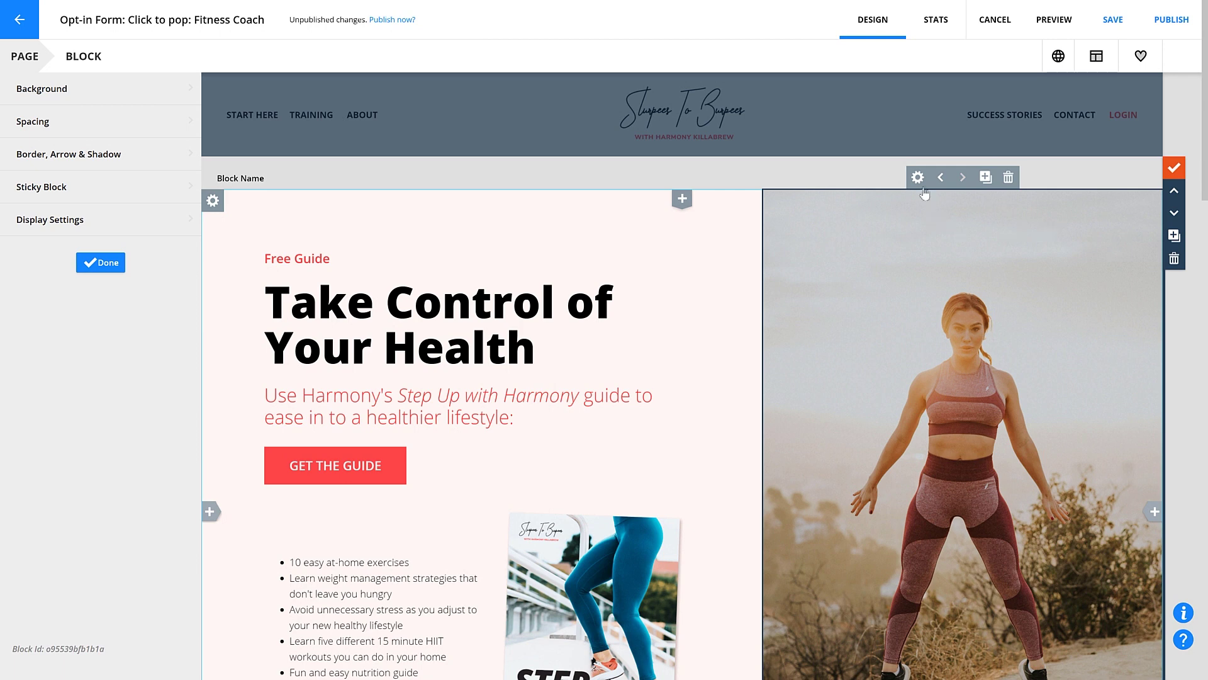
left_click(917, 177)
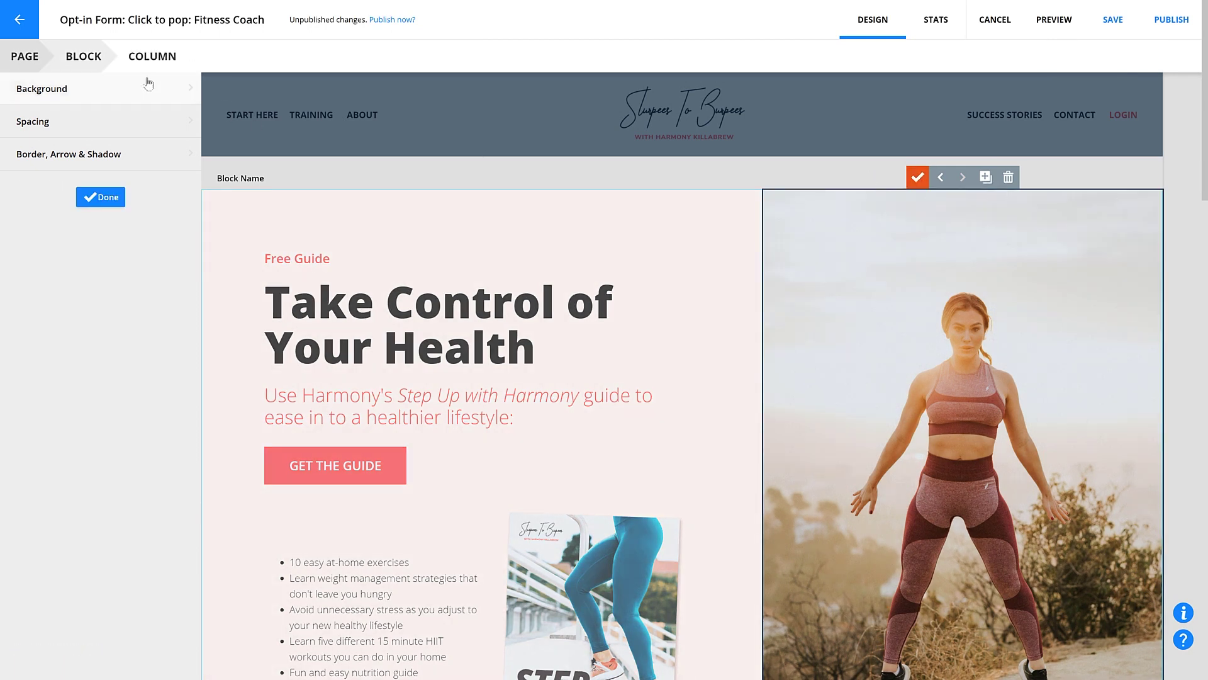
left_click(108, 88)
left_click(93, 172)
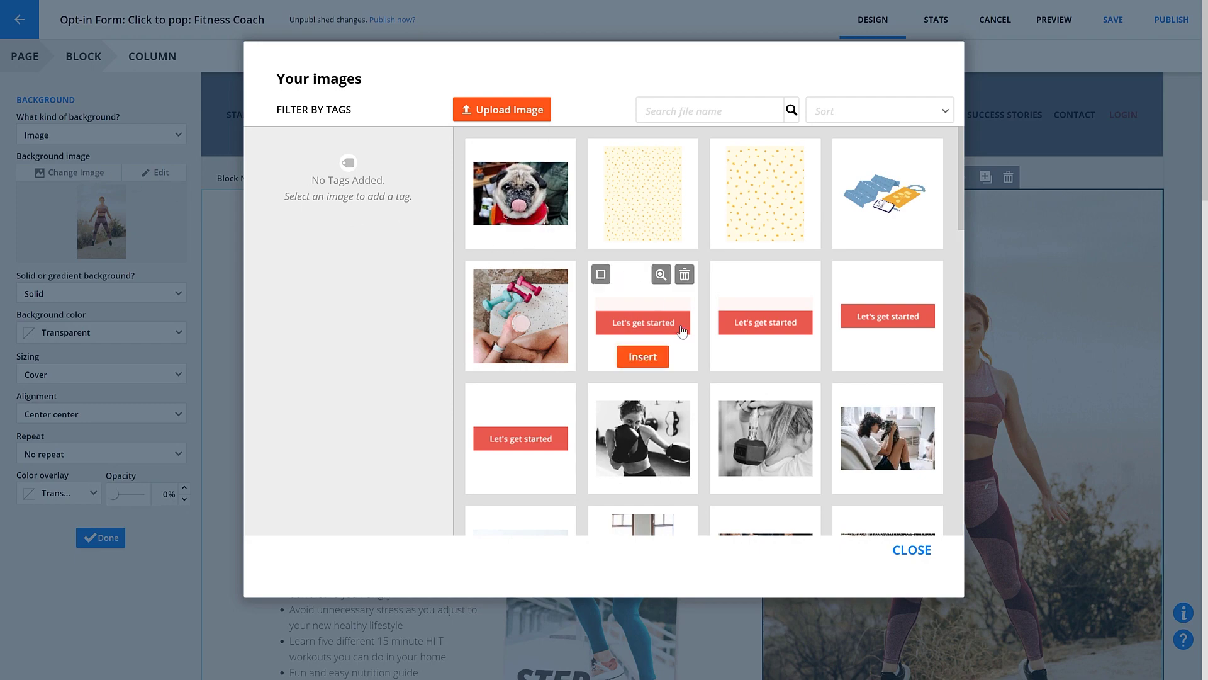
scroll(682, 332, "down", 6)
scroll(682, 331, "down", 8)
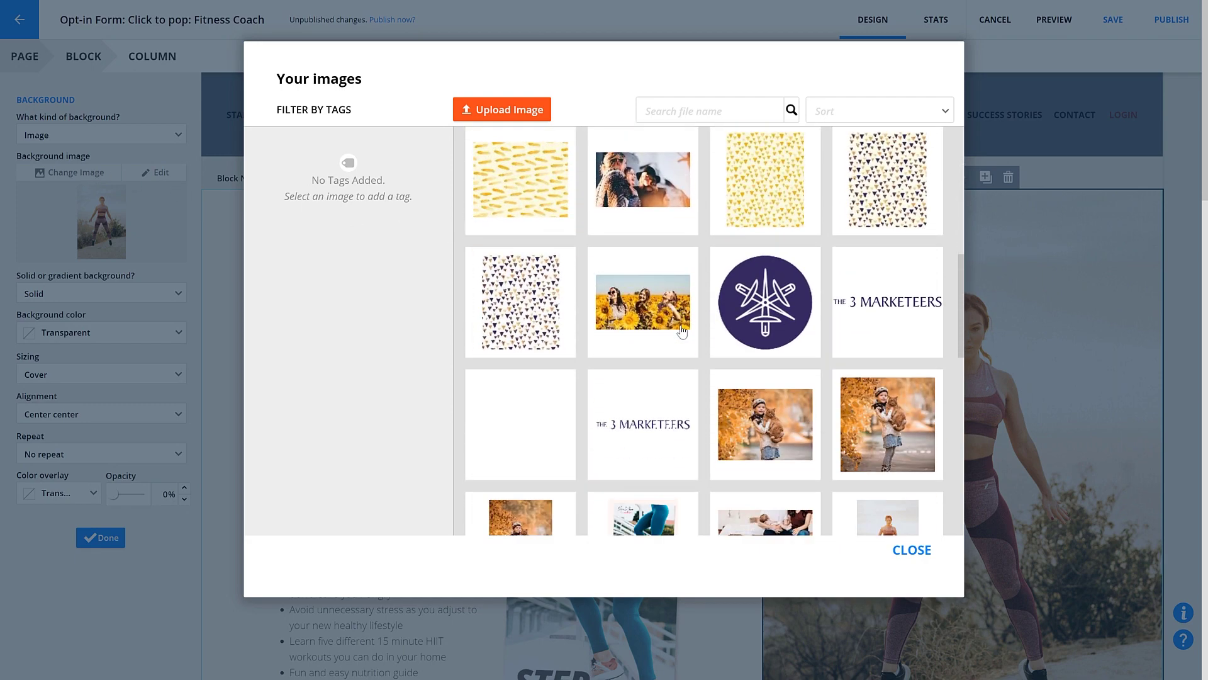
scroll(683, 331, "down", 4)
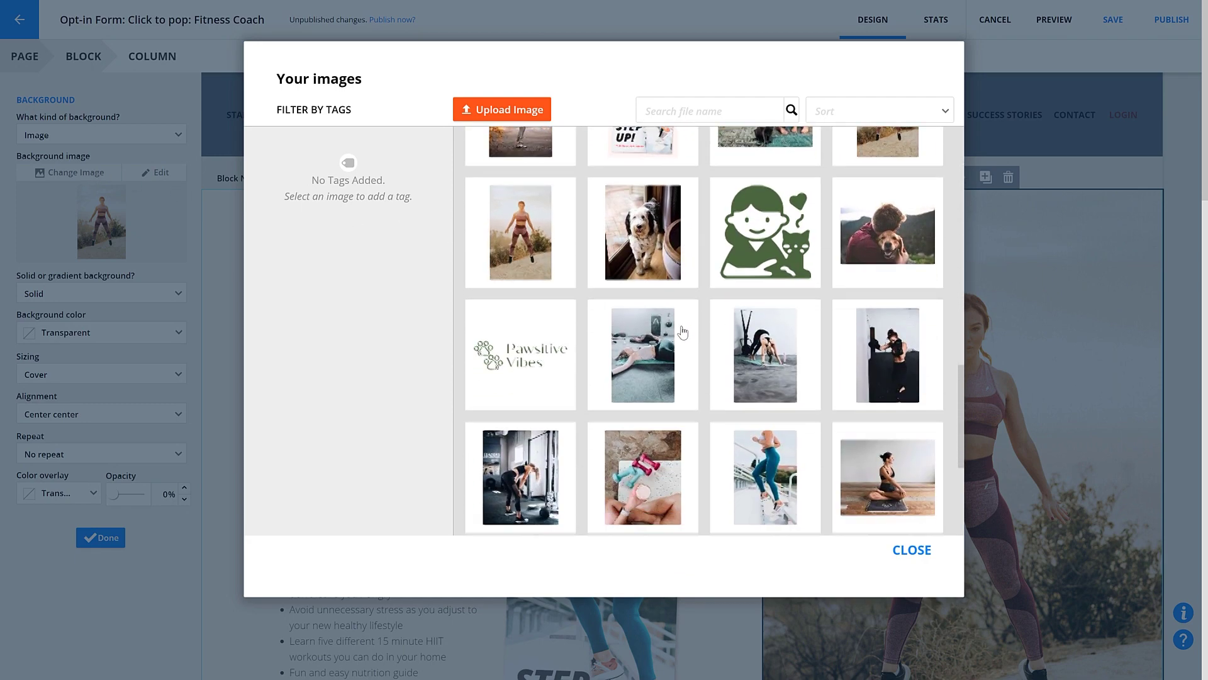
left_click(875, 379)
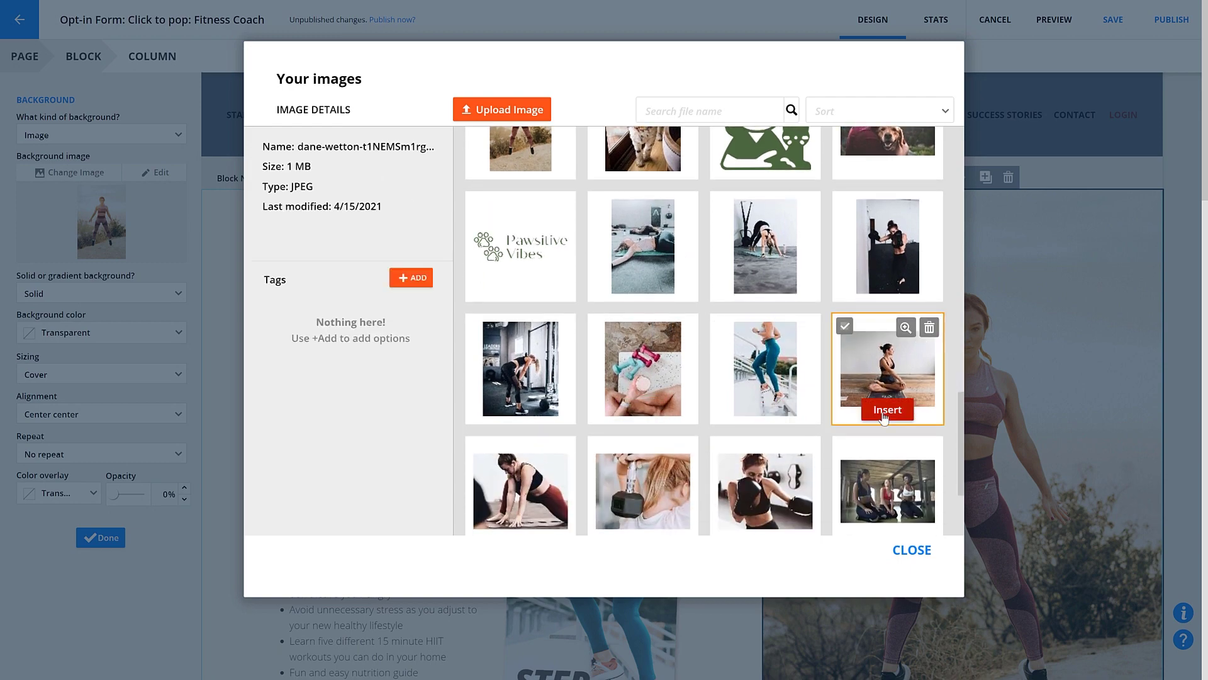
left_click(884, 410)
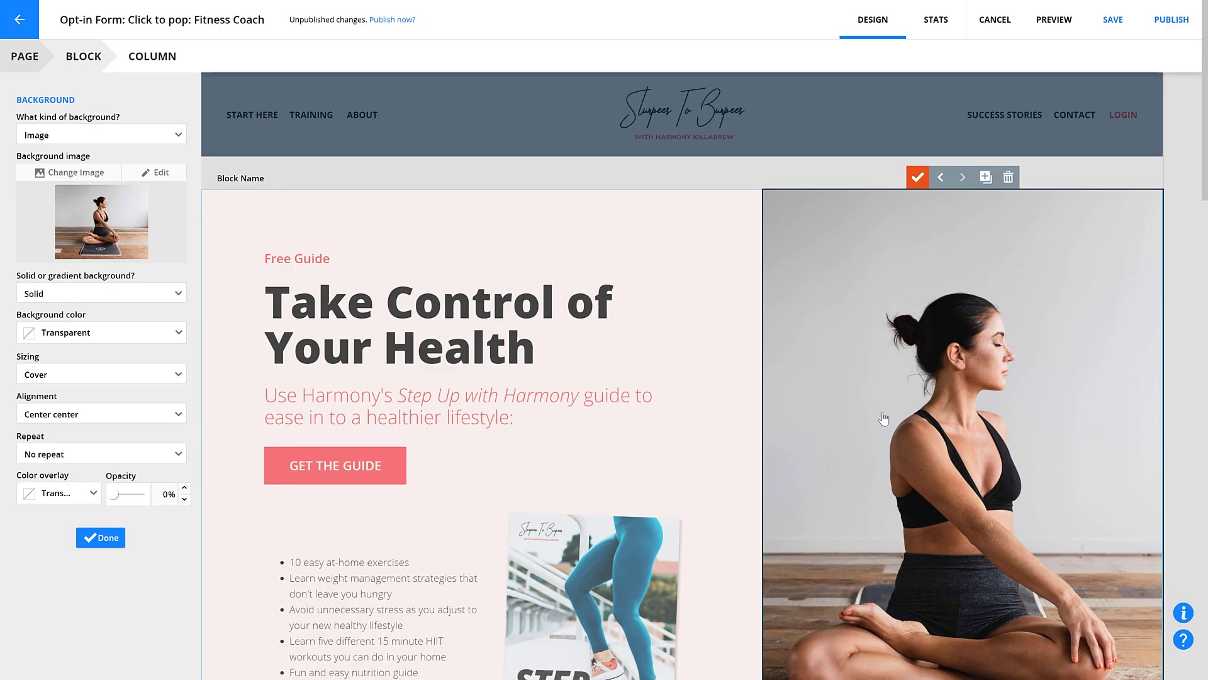
Close the column and block settings and list the split-test versions A and B
left_click(918, 176)
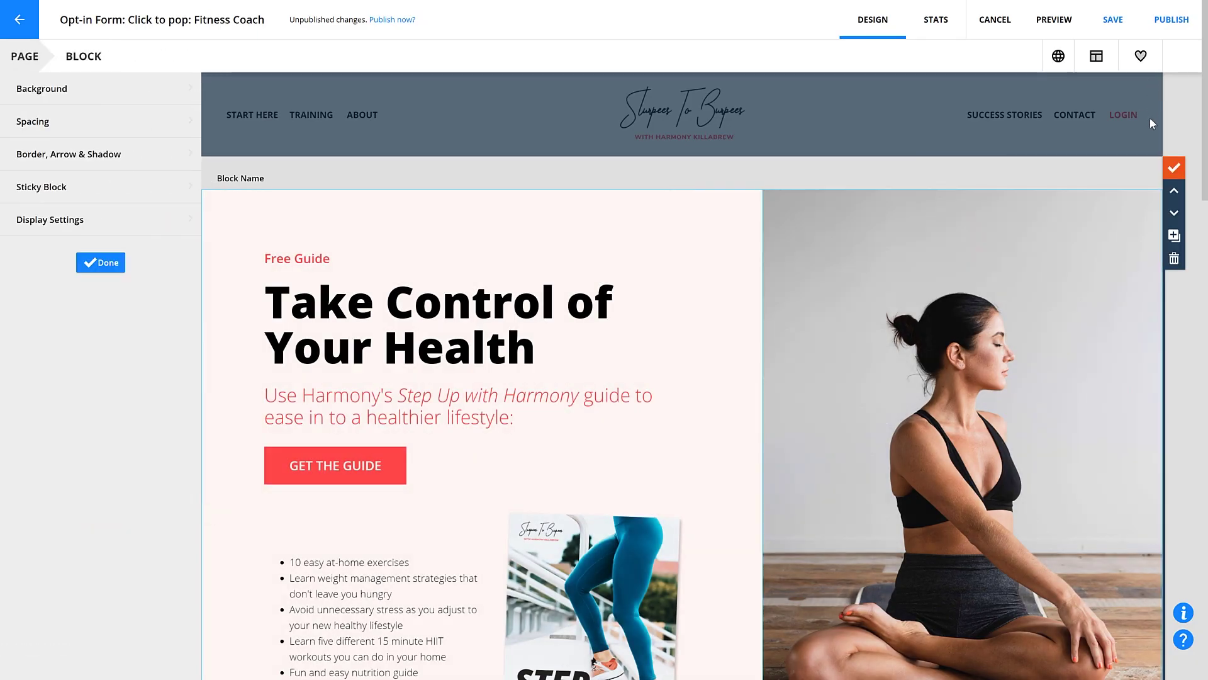
left_click(1174, 167)
left_click(1138, 56)
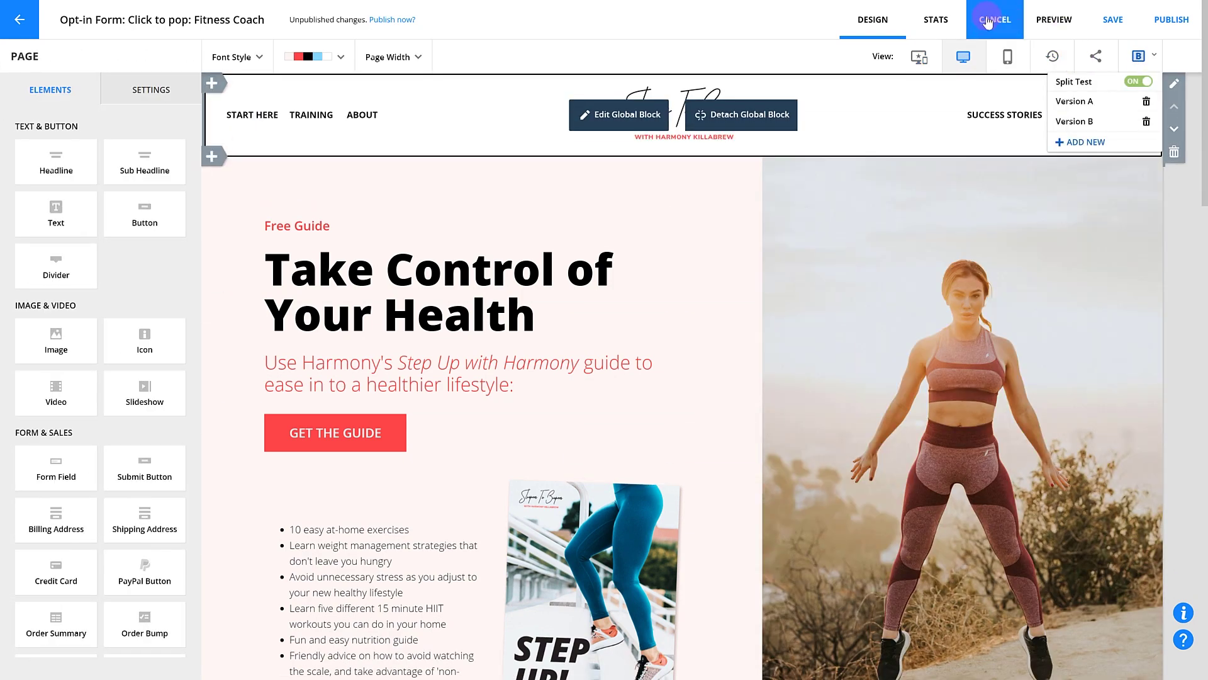
Review the split test's visit and conversion stats, then switch split testing off in Design
left_click(938, 20)
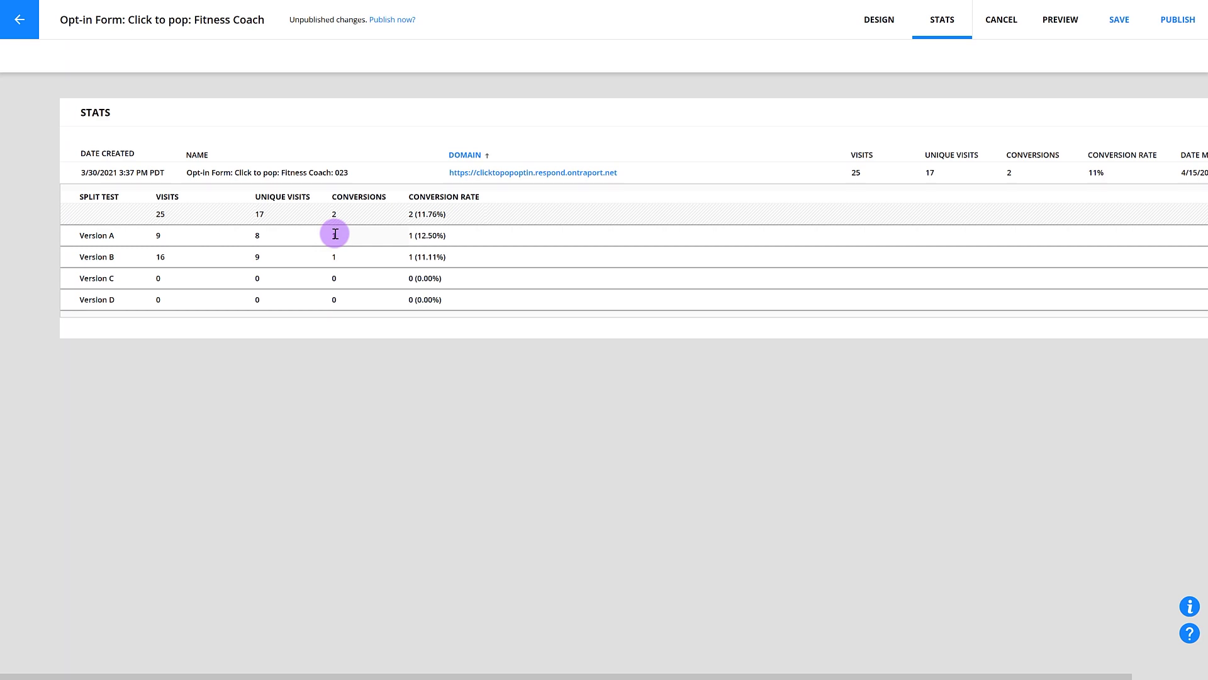
left_click(867, 29)
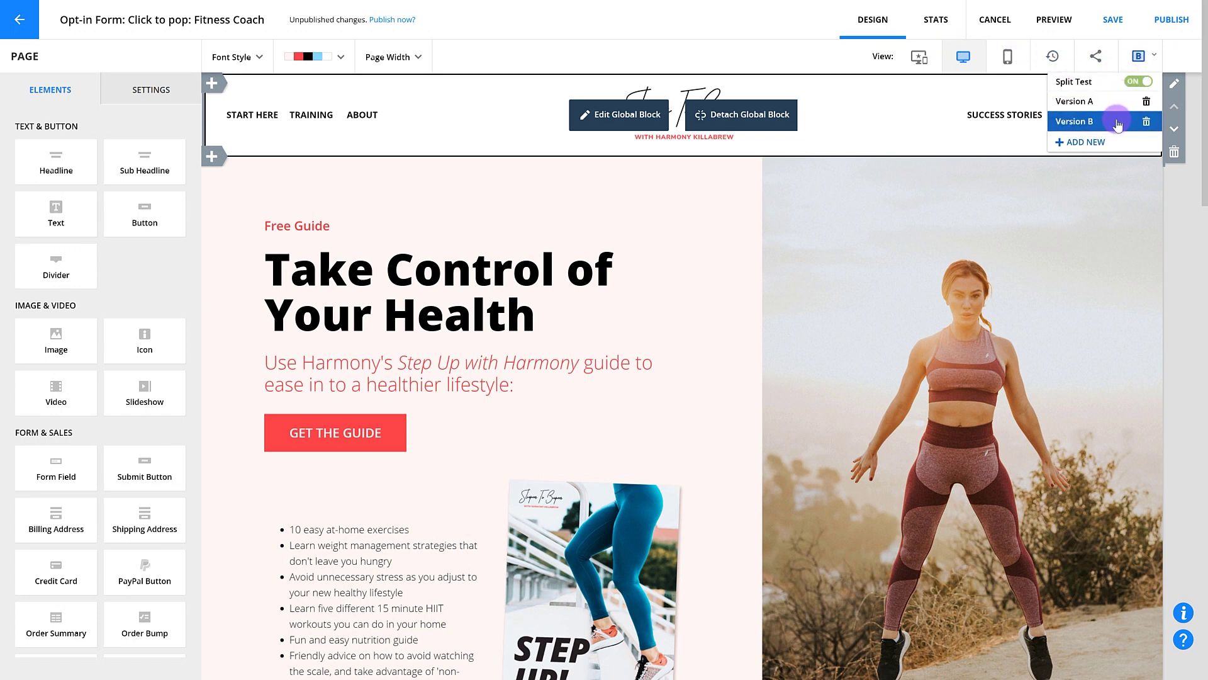
left_click(1142, 81)
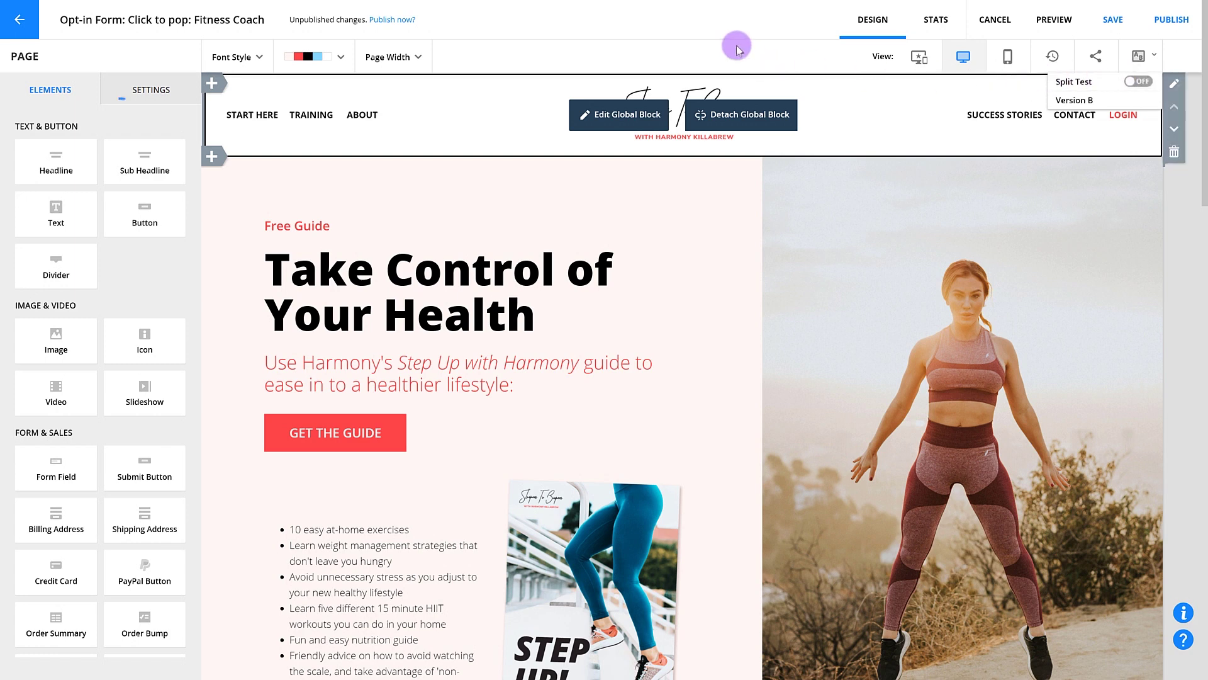
Review the solid page background options unchanged and set the page width to Large
left_click(133, 88)
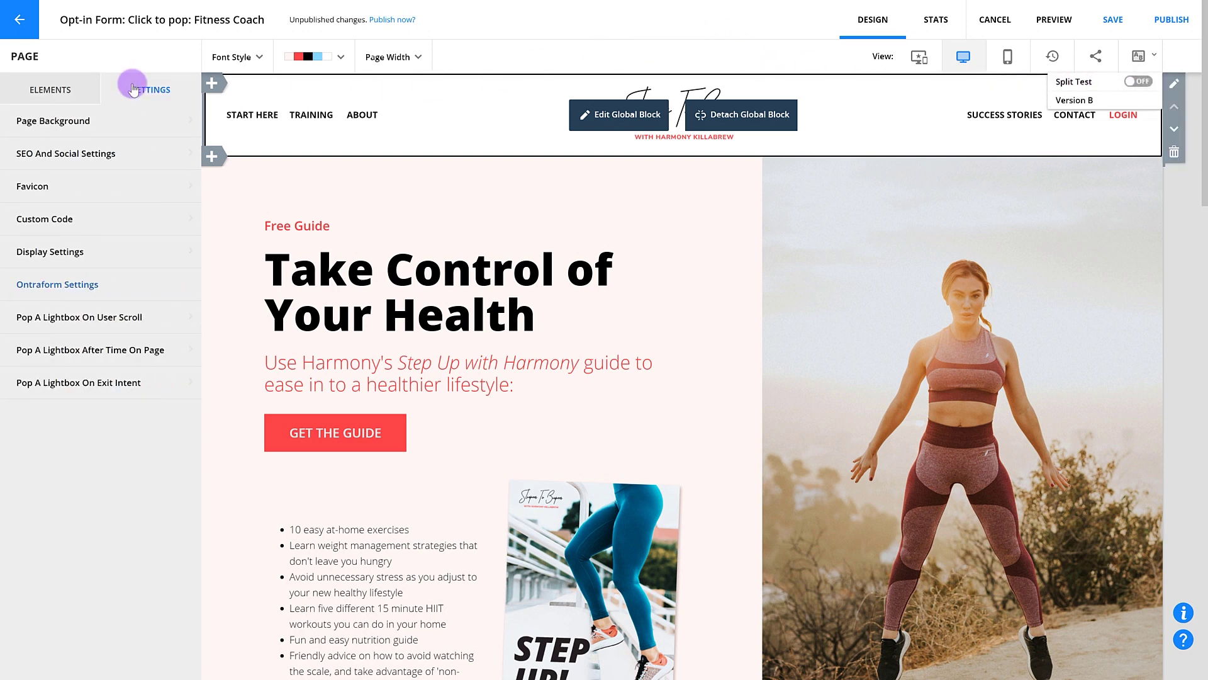
left_click(103, 120)
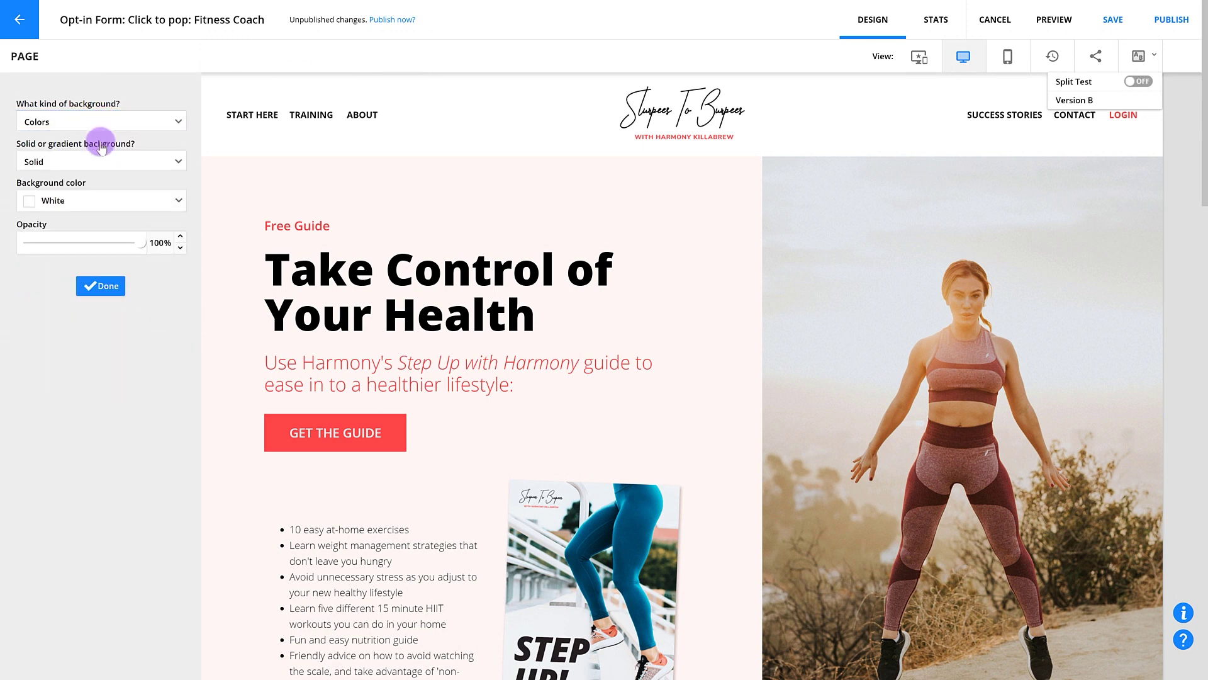
left_click(96, 161)
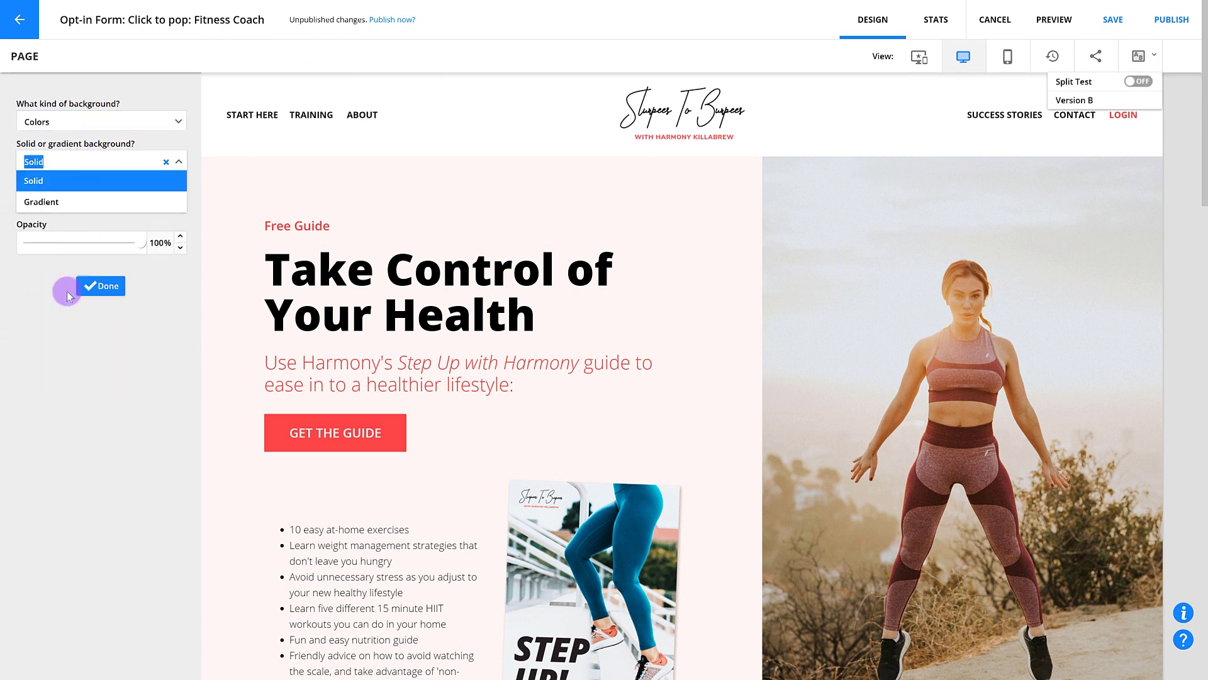
left_click(32, 311)
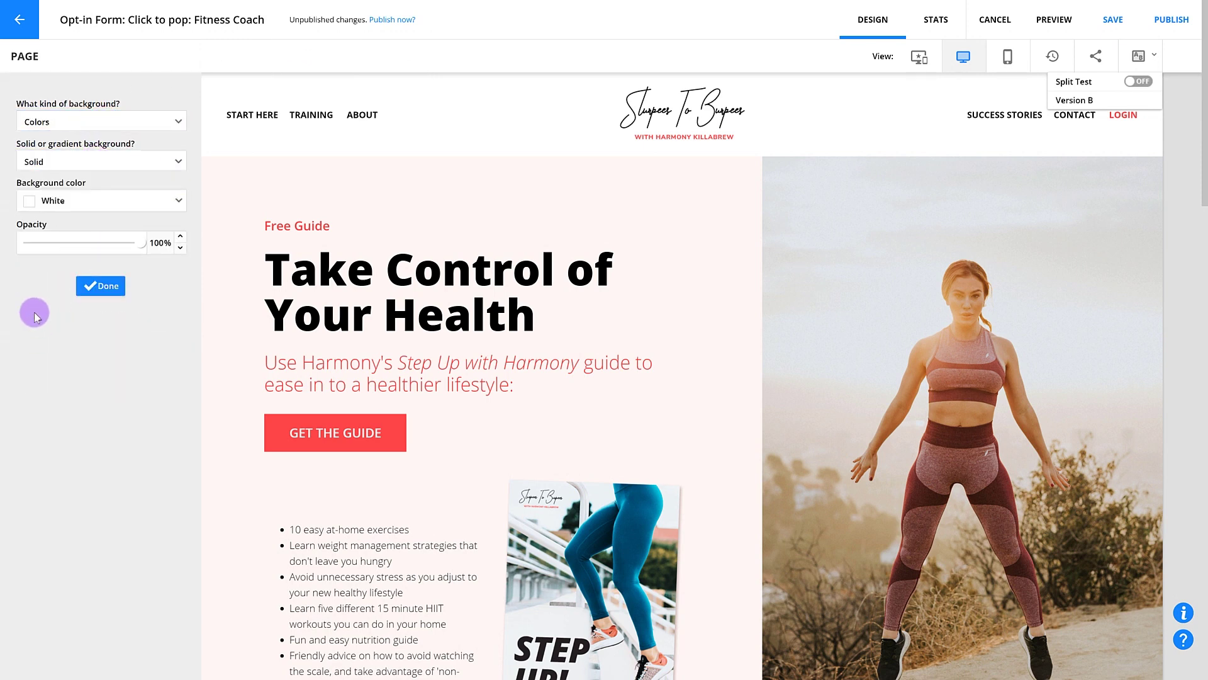
left_click(82, 201)
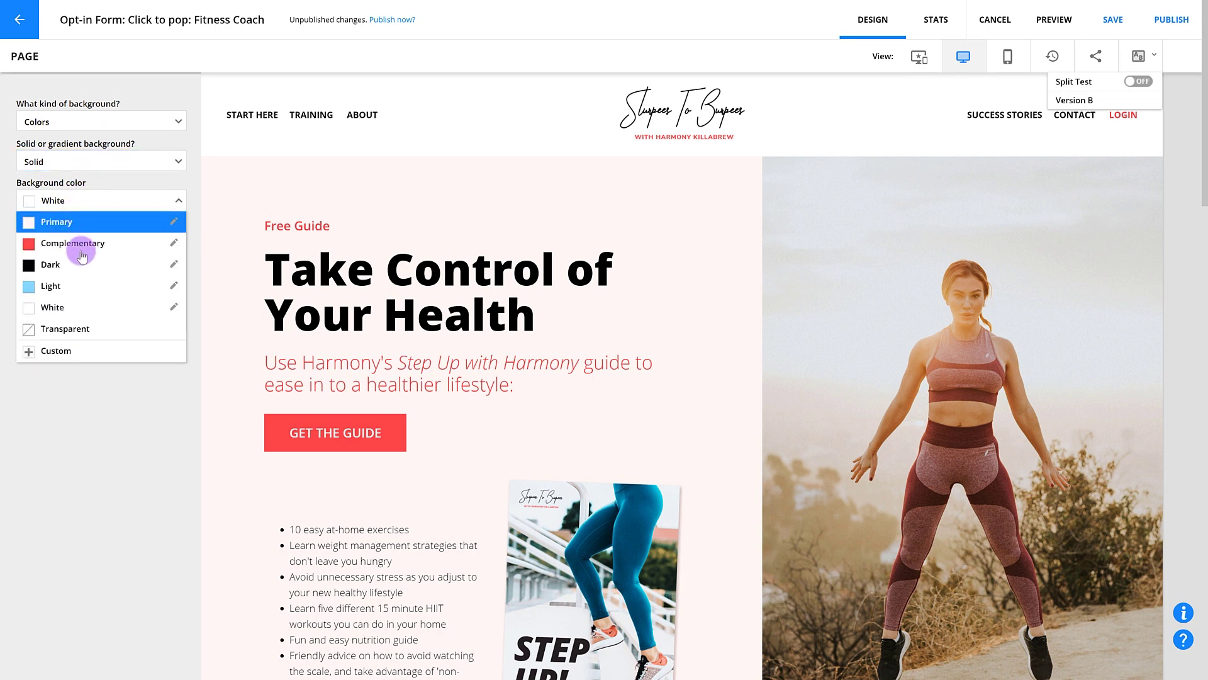
left_click(74, 386)
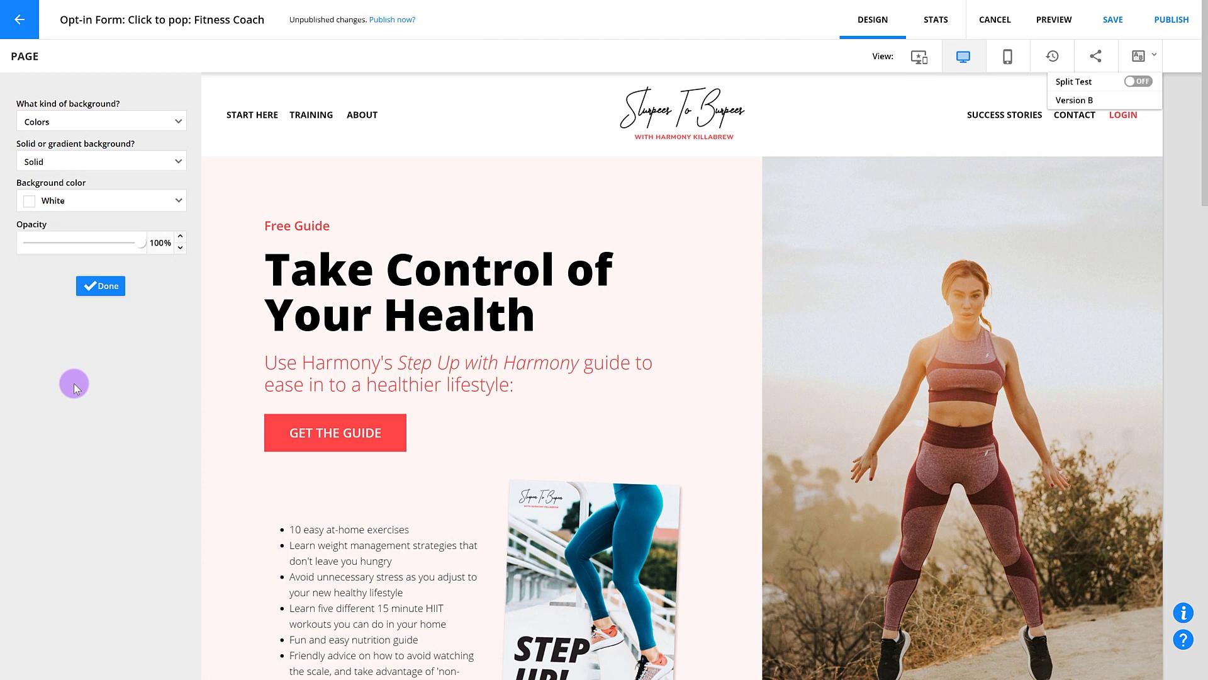
left_click(107, 286)
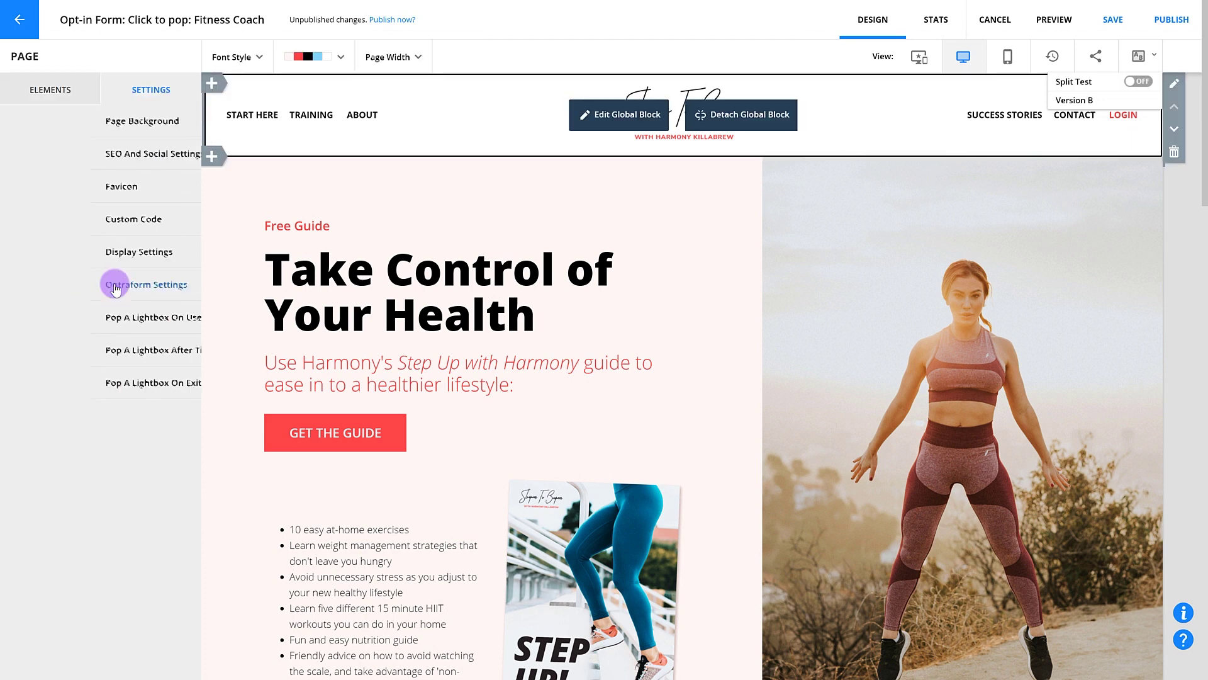
left_click(394, 57)
left_click(463, 87)
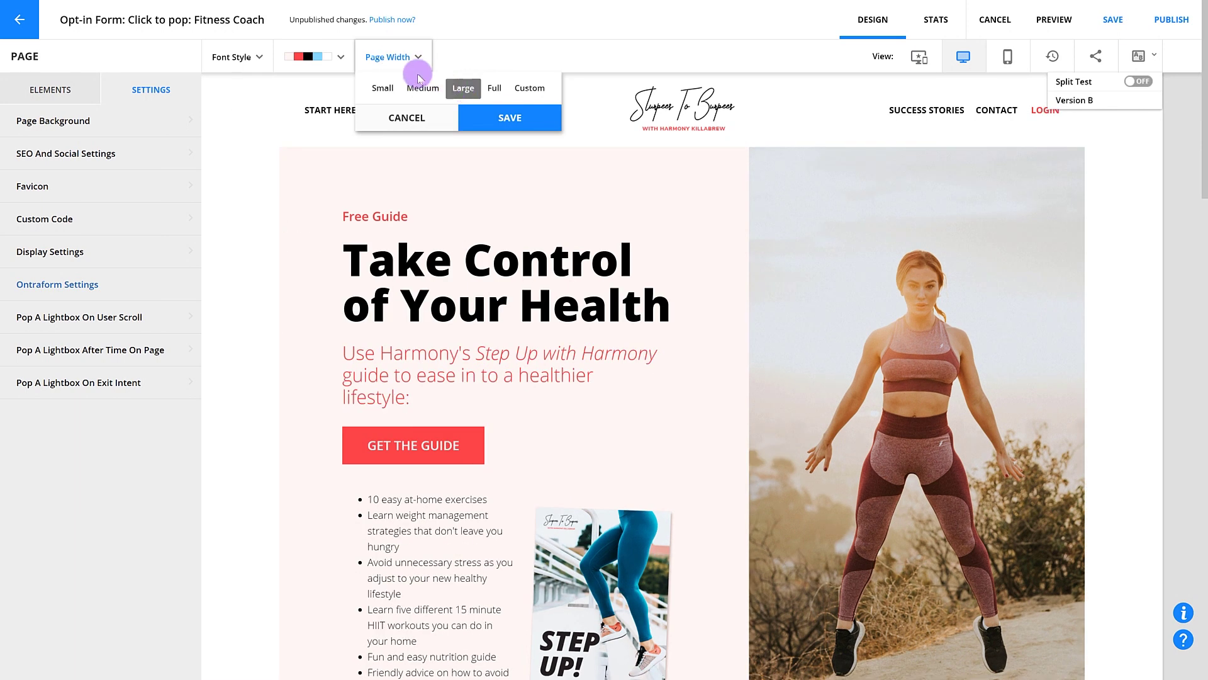
Try a Light blue page background, then set the page background kind to Transparent
left_click(83, 122)
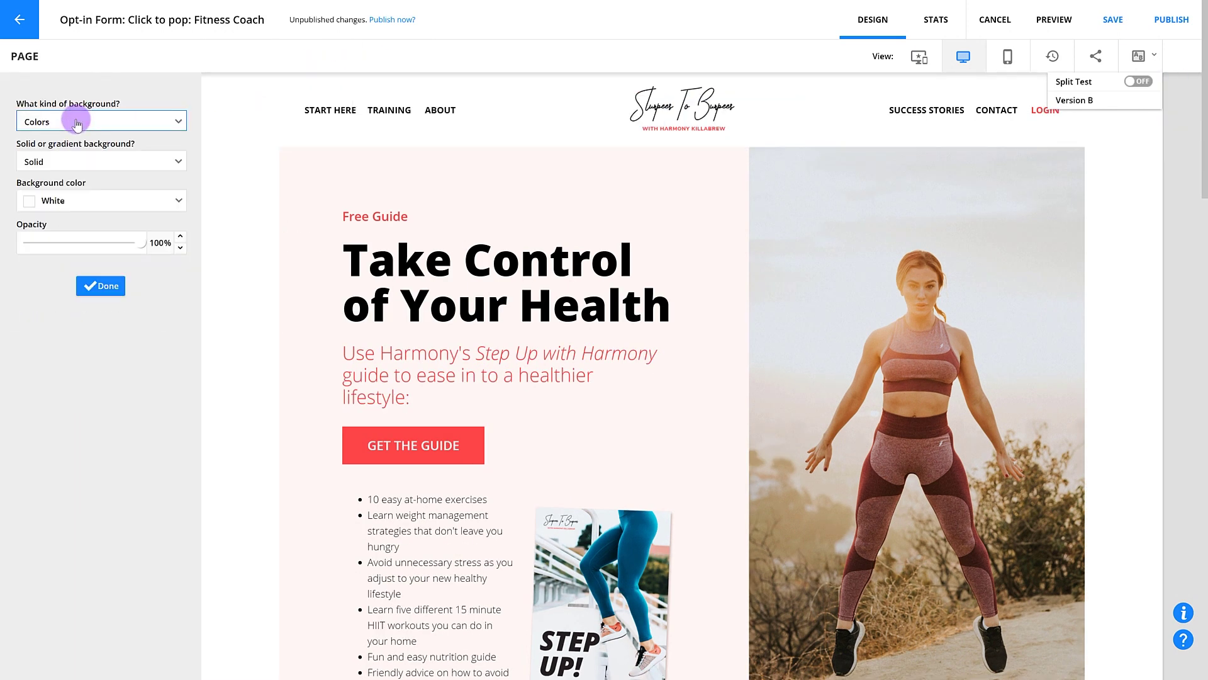
left_click(78, 124)
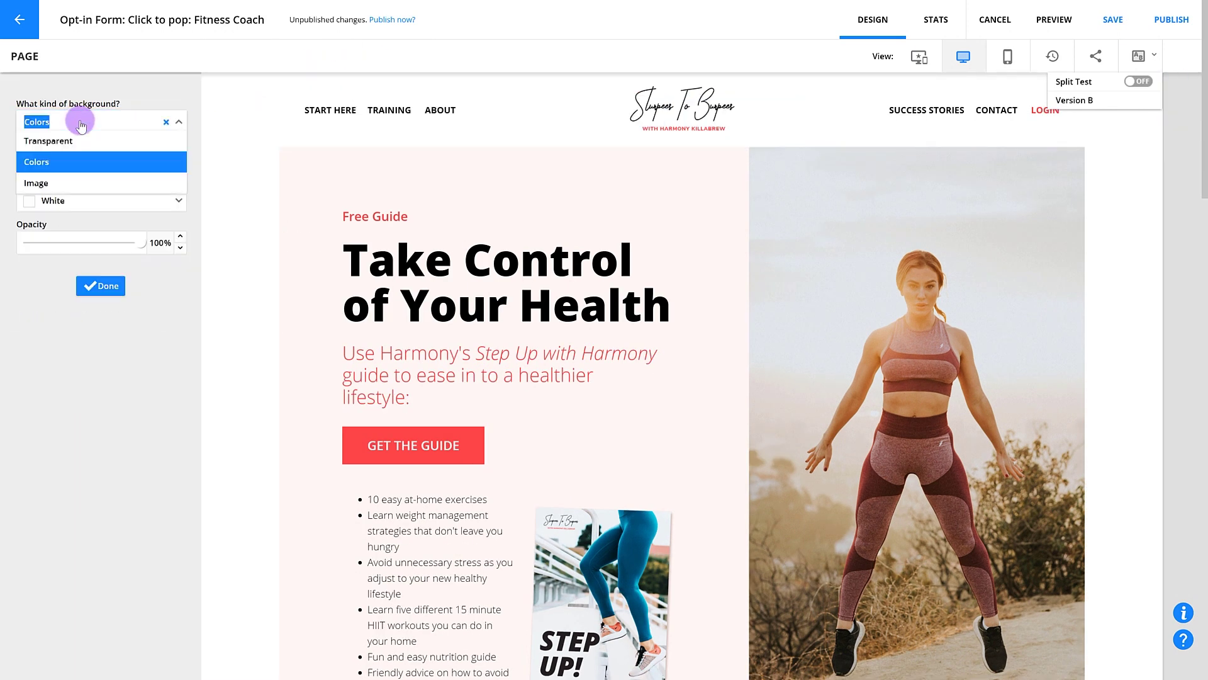
left_click(76, 166)
left_click(81, 200)
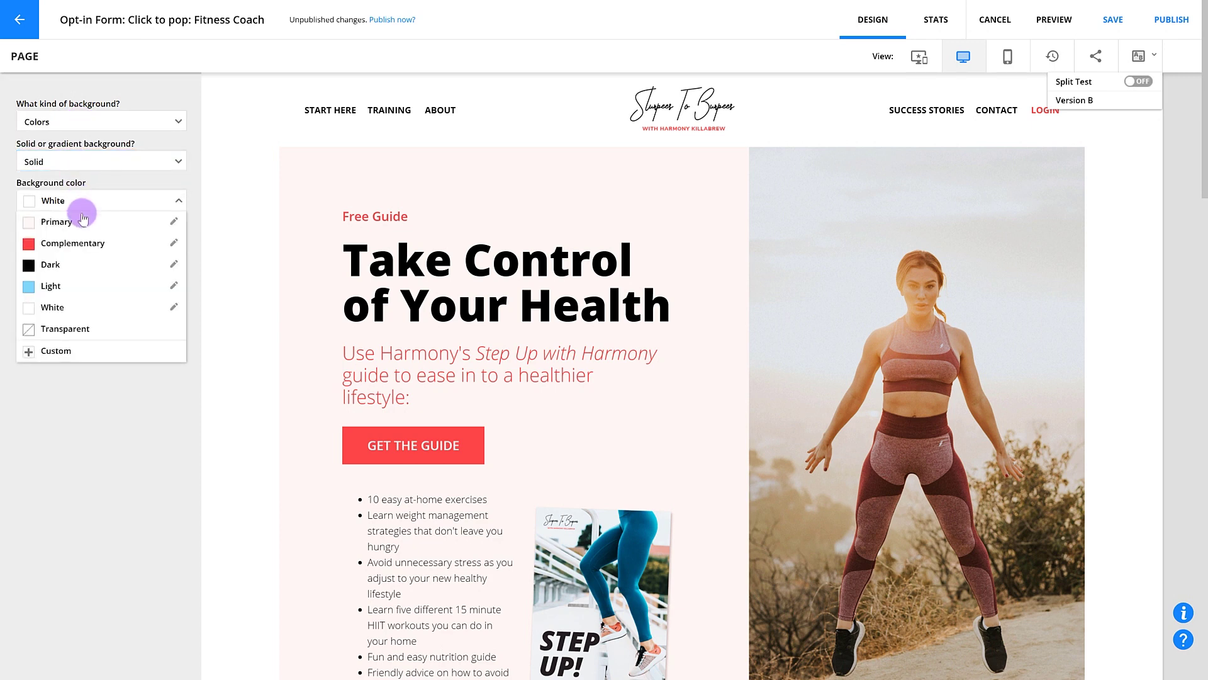
left_click(84, 284)
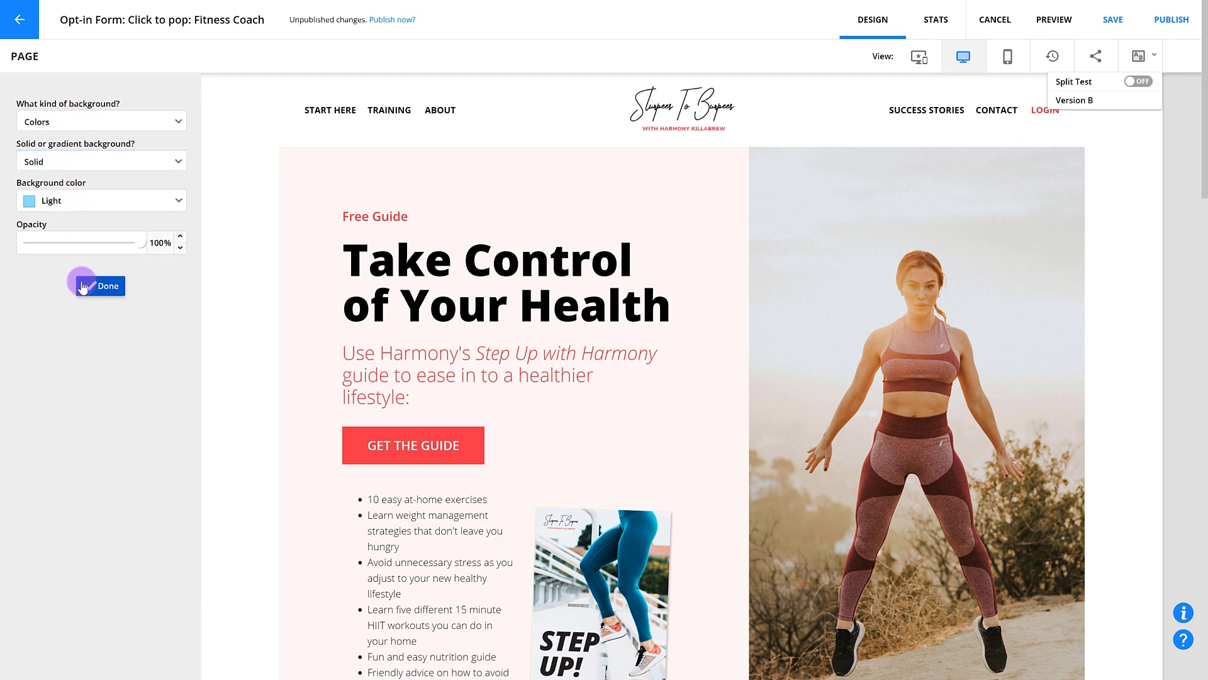
left_click(85, 162)
left_click(89, 123)
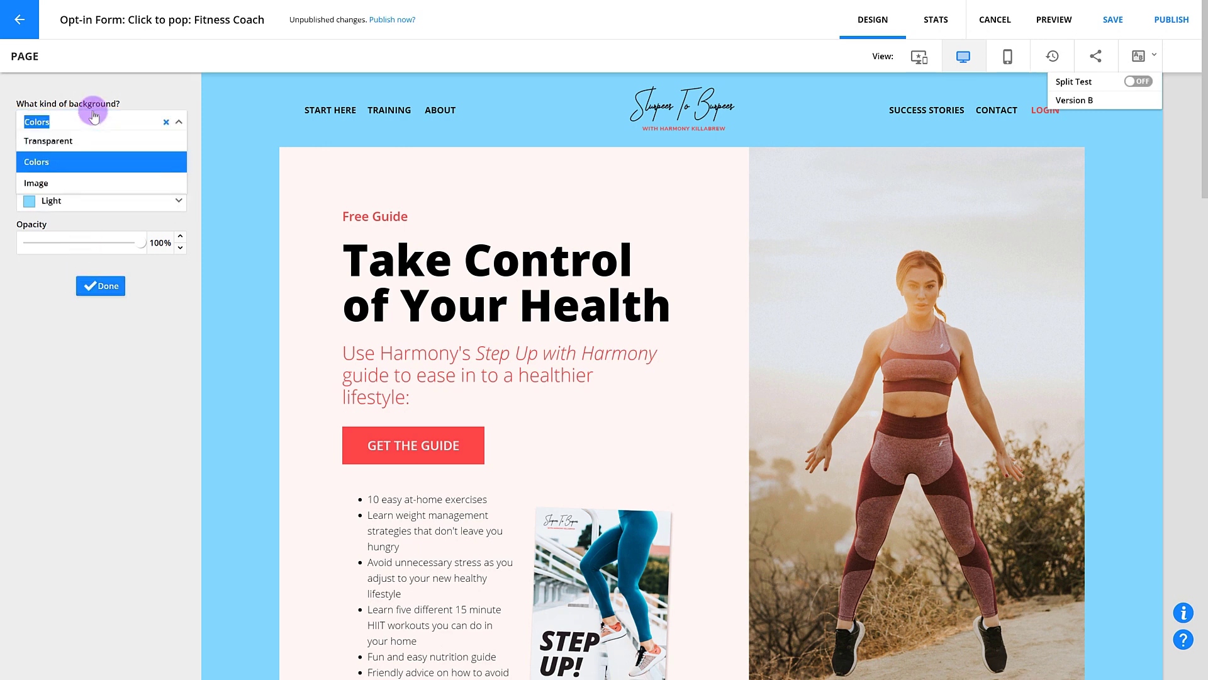
left_click(86, 145)
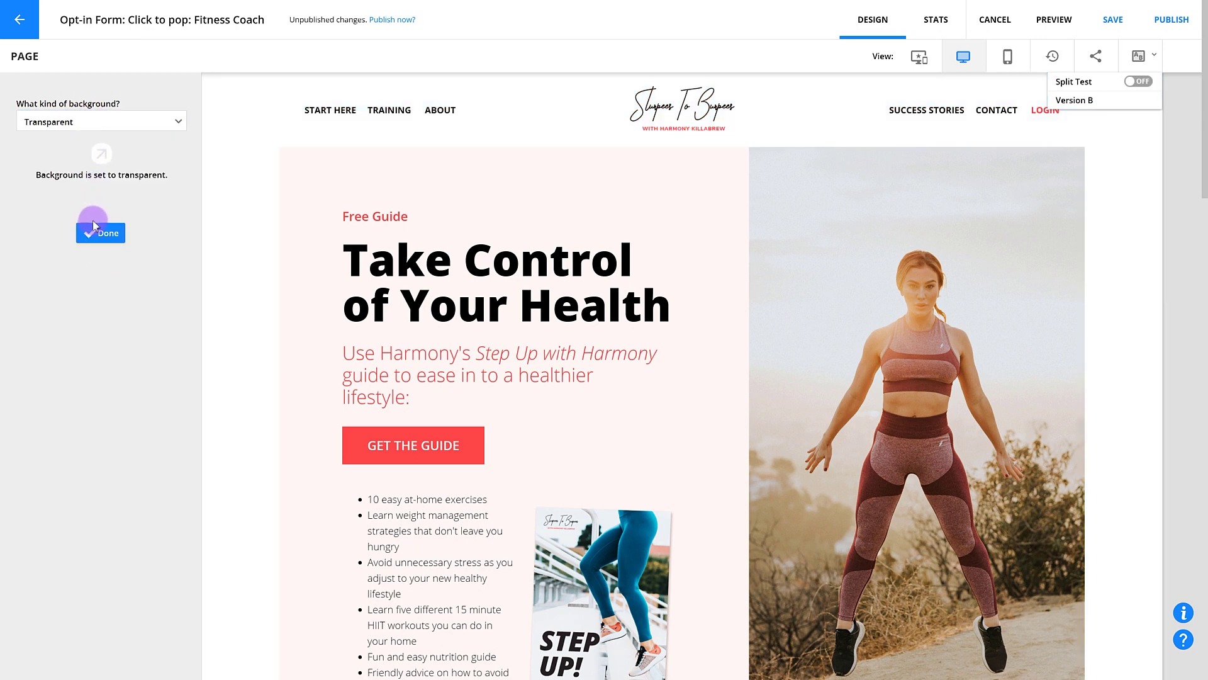
left_click(101, 232)
In SEO and social settings, insert the red-dumbbell fitness photo as the social sharing image
left_click(96, 157)
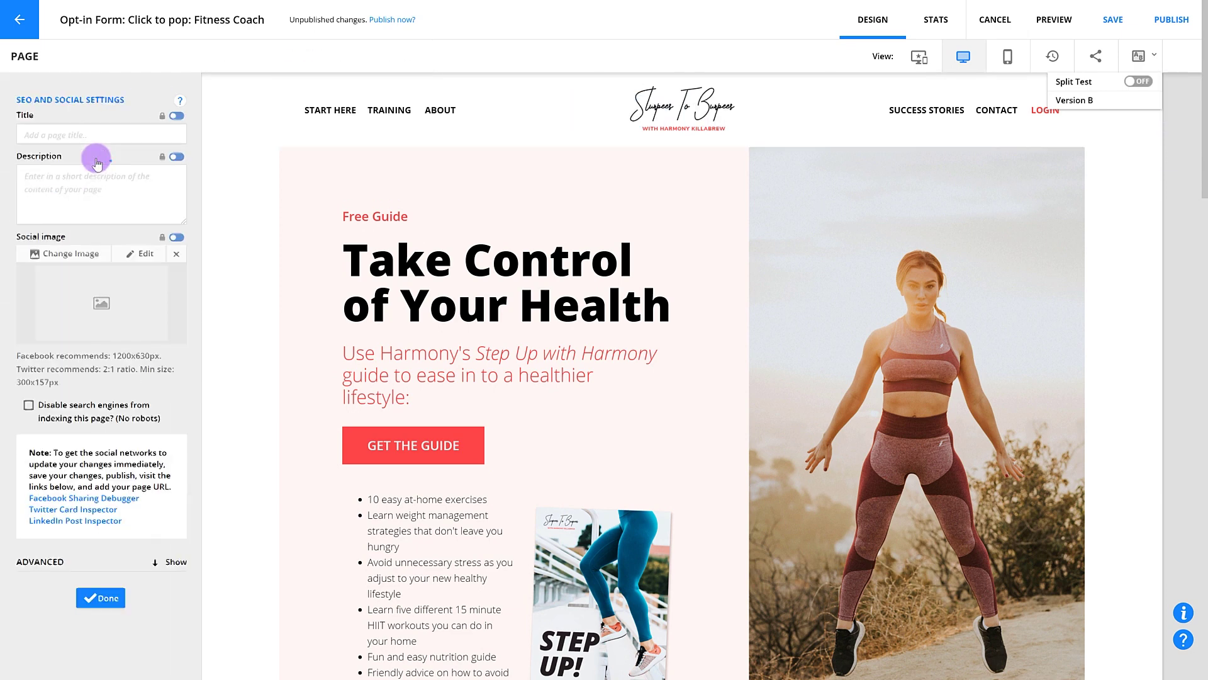
left_click(92, 132)
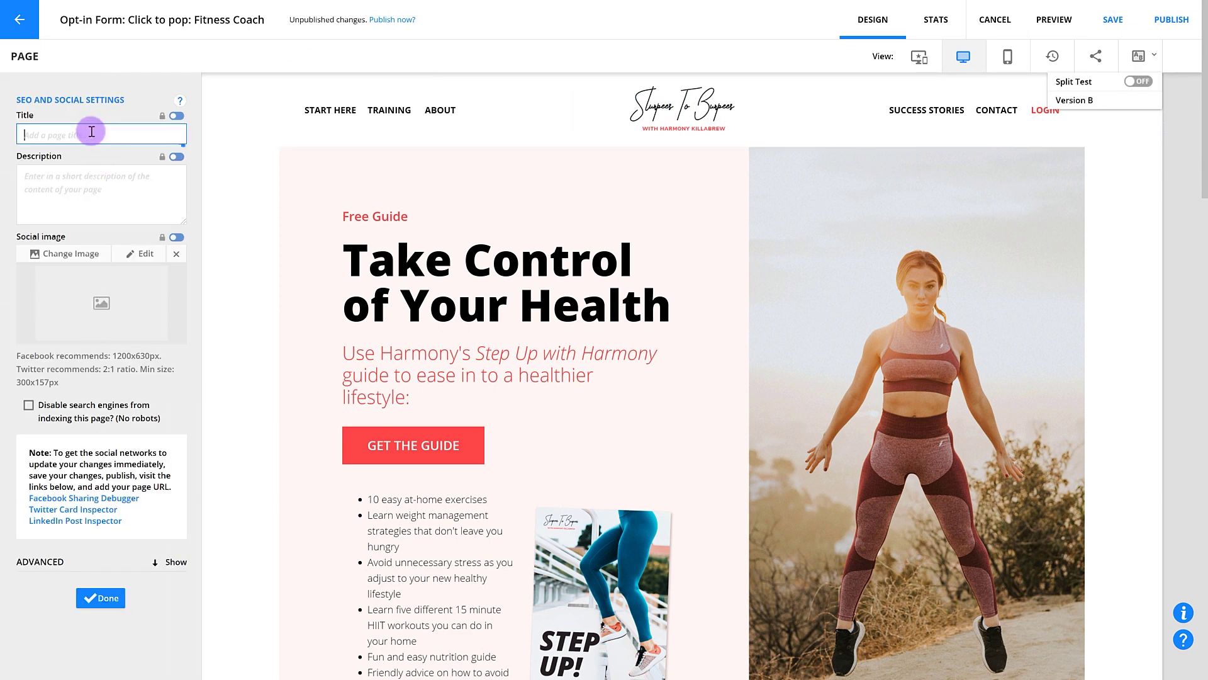
left_click(96, 186)
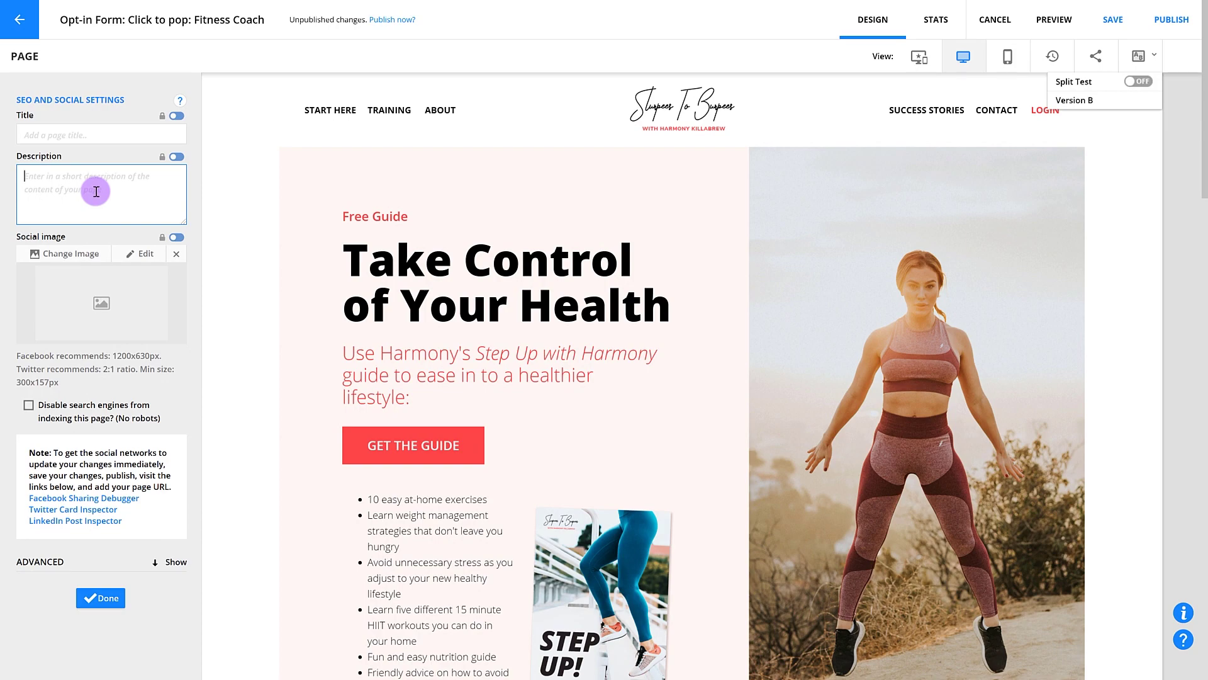
left_click(87, 254)
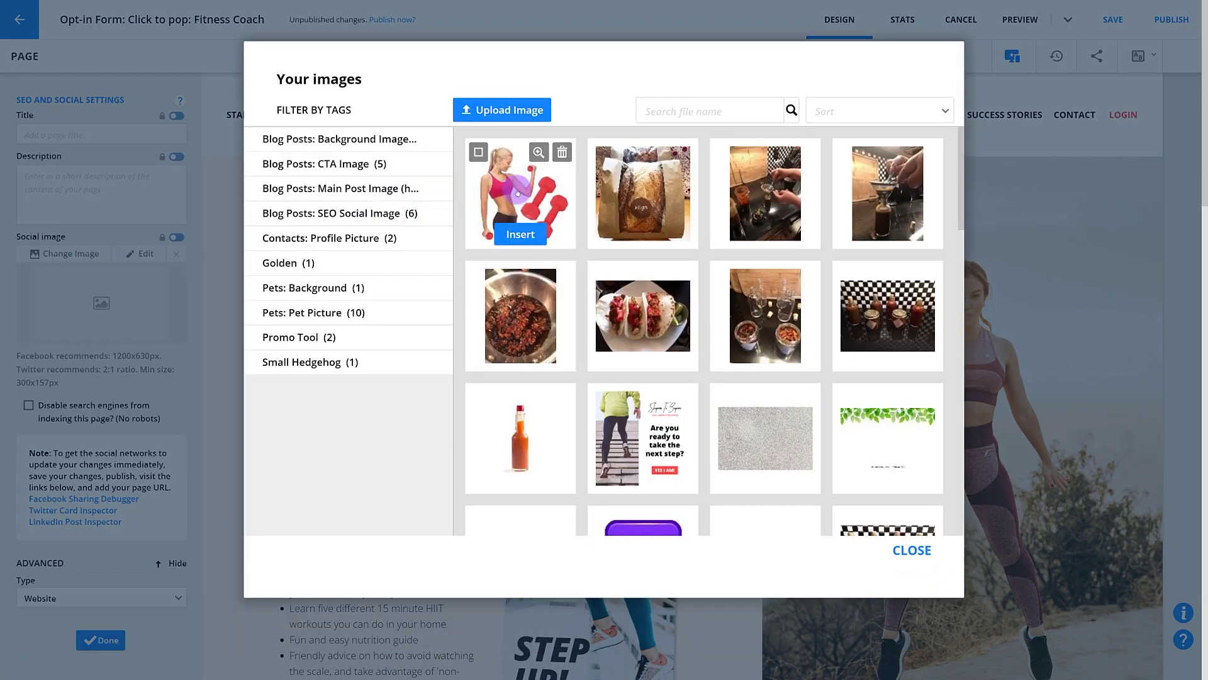
left_click(519, 235)
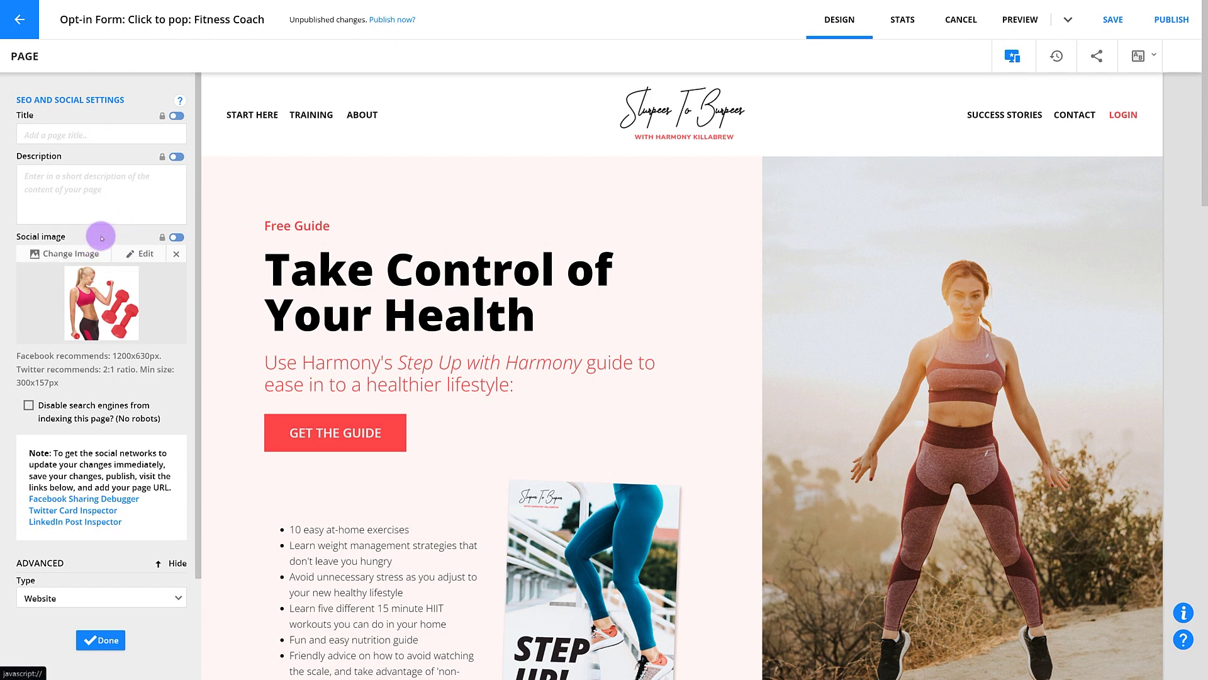
left_click(123, 129)
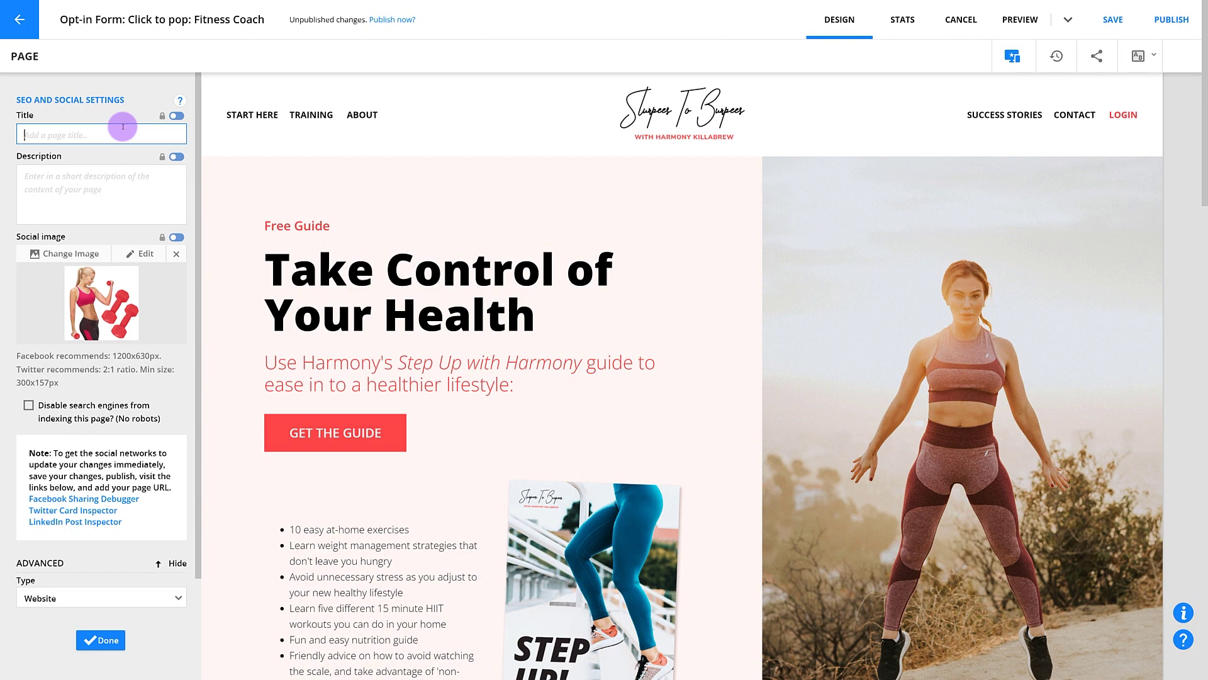
left_click(101, 639)
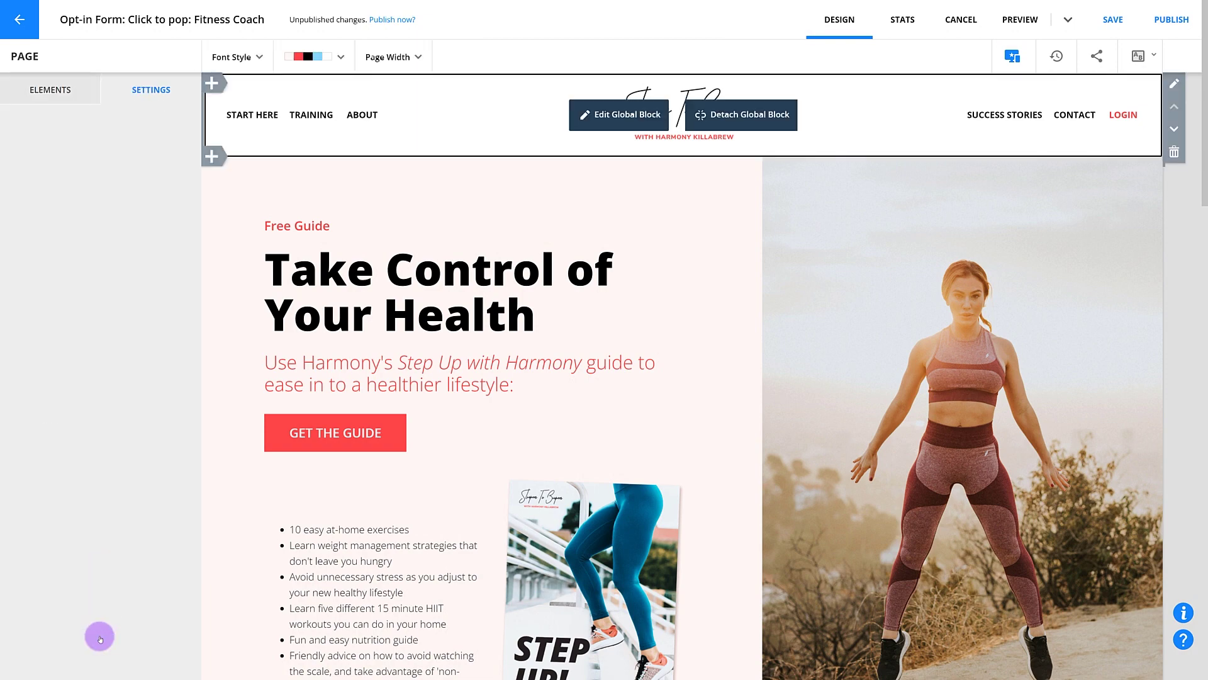
Look at the Favicon settings, which accept .ico, .png or .gif files, and close them
left_click(86, 186)
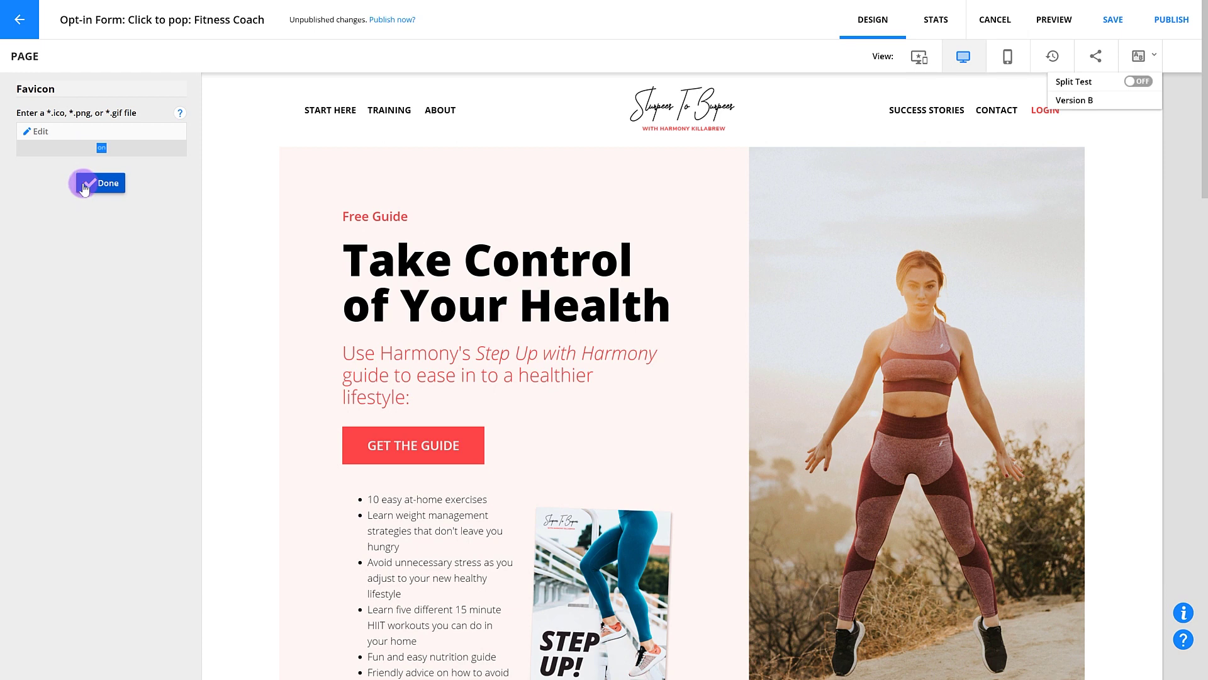
left_click(43, 133)
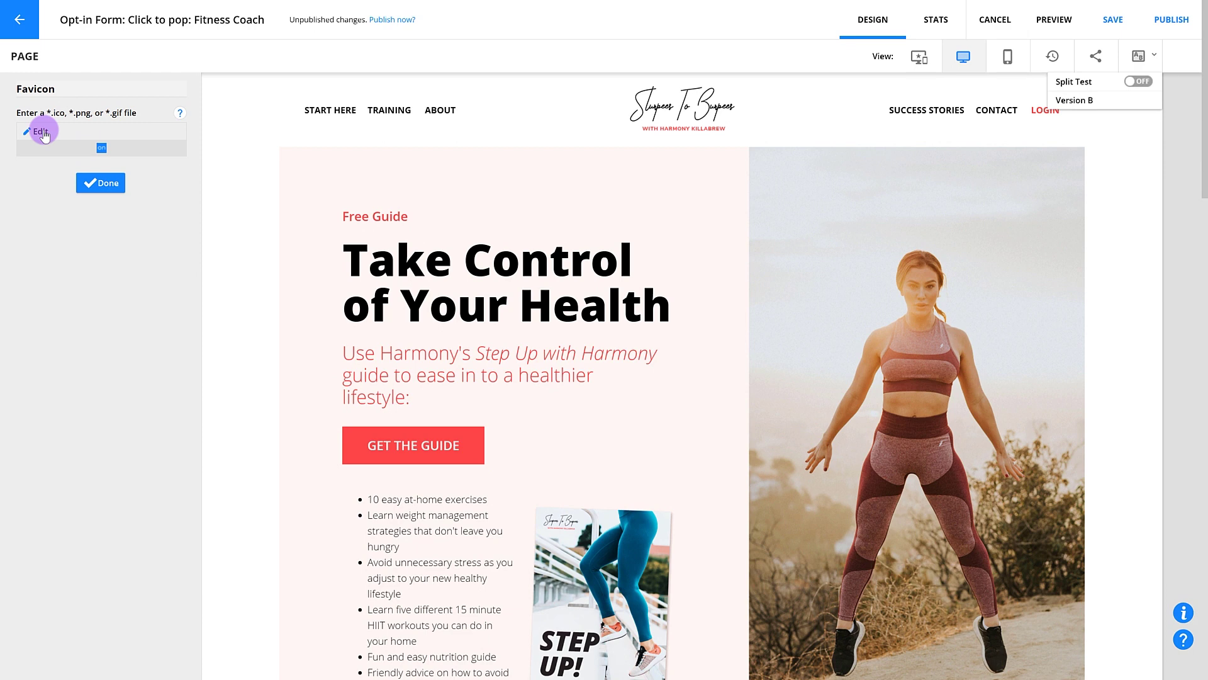
left_click(106, 183)
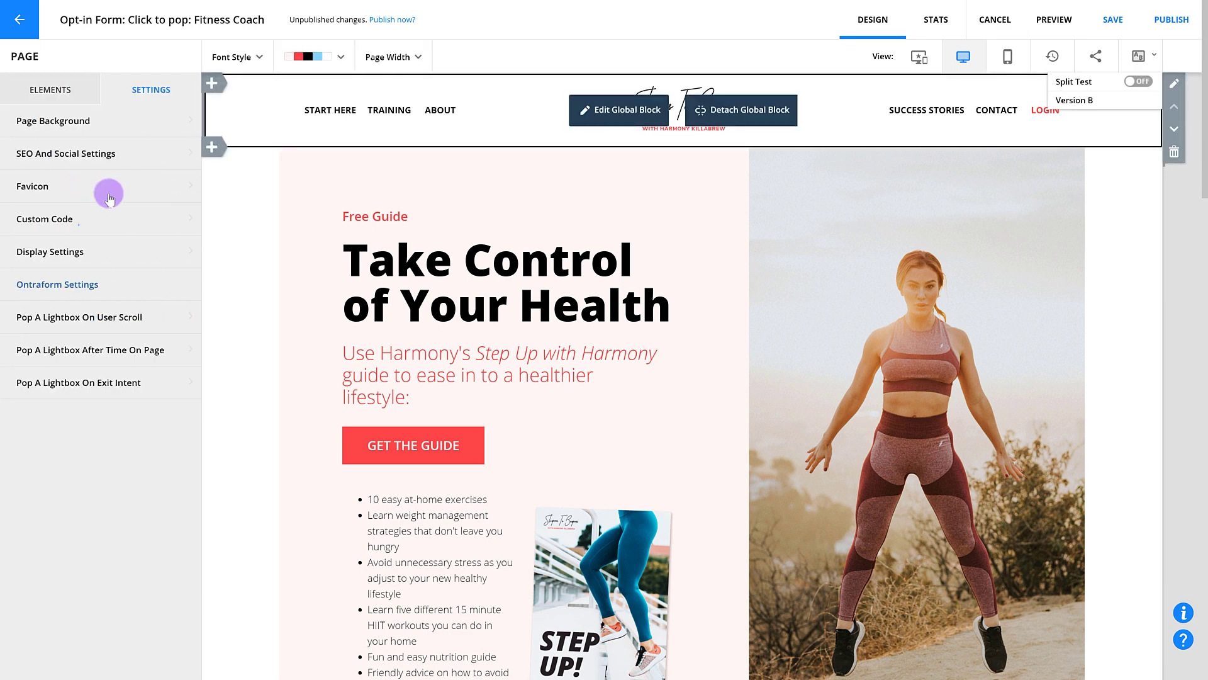
left_click(104, 221)
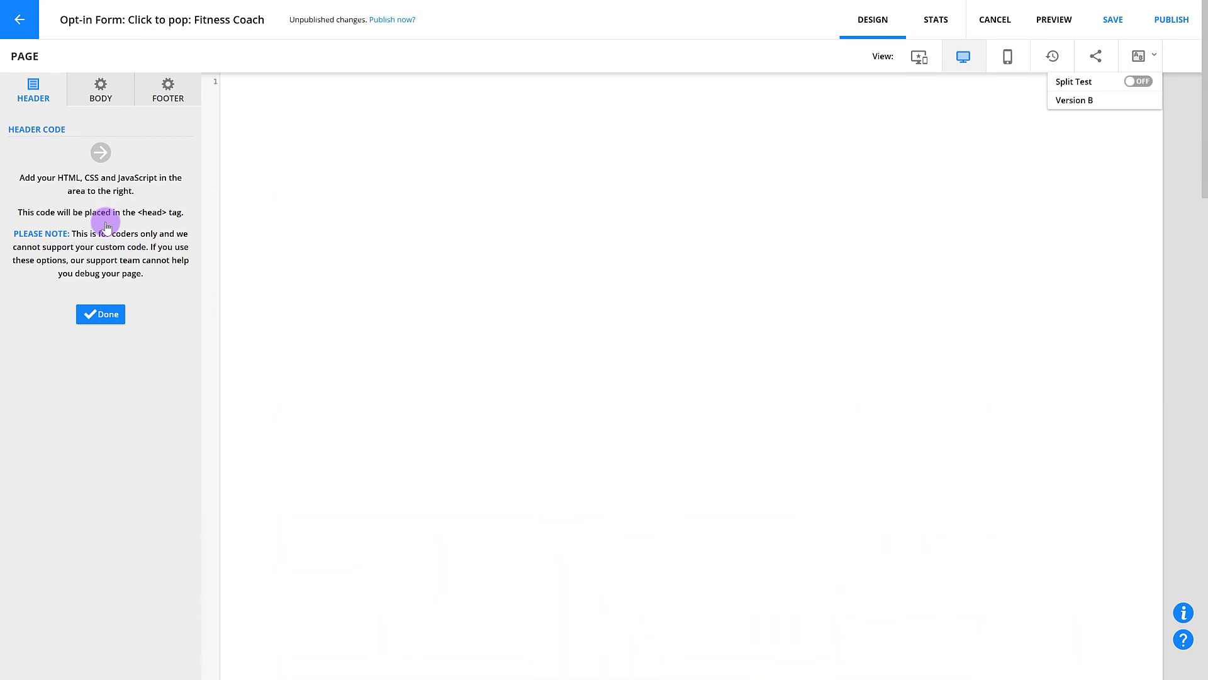
left_click(97, 90)
left_click(163, 90)
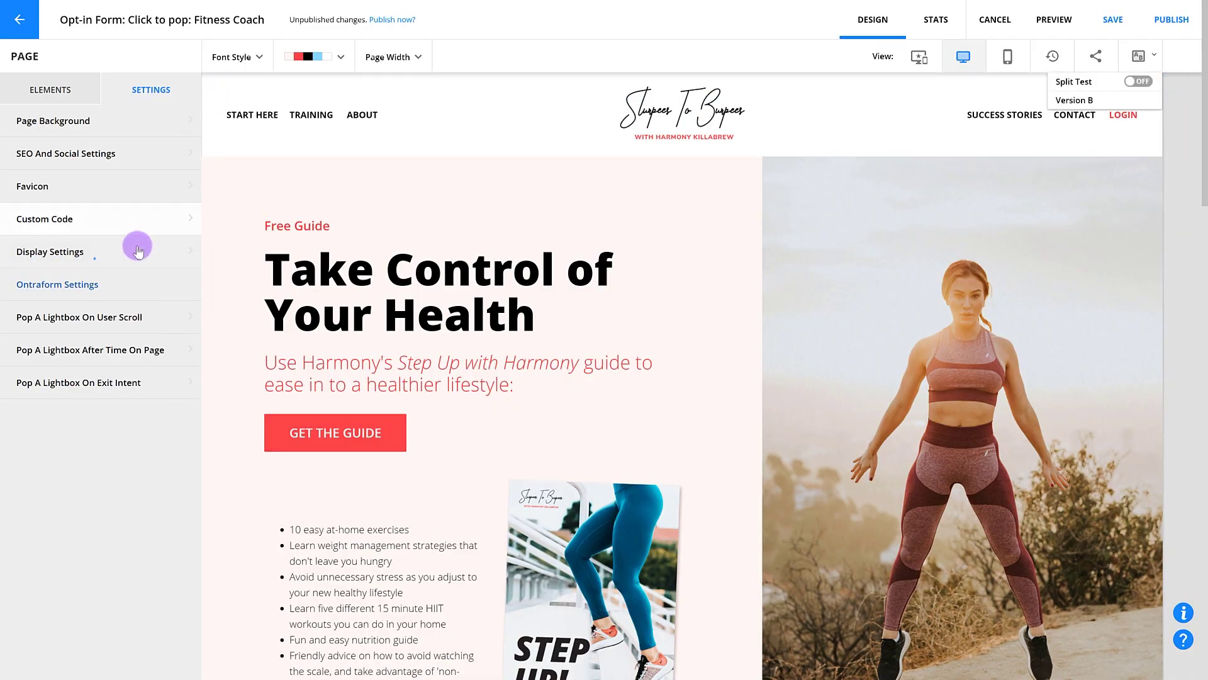
Set 'Display this page to whom?' to All logged in members and confirm the display settings
left_click(137, 249)
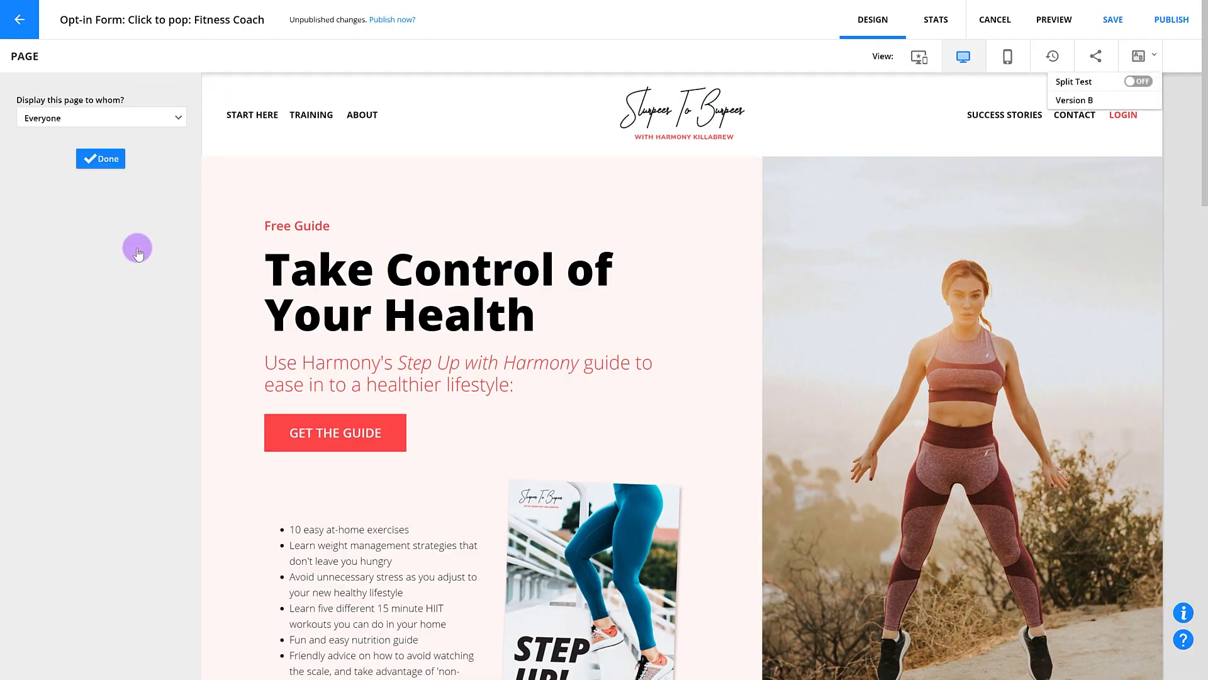
left_click(168, 119)
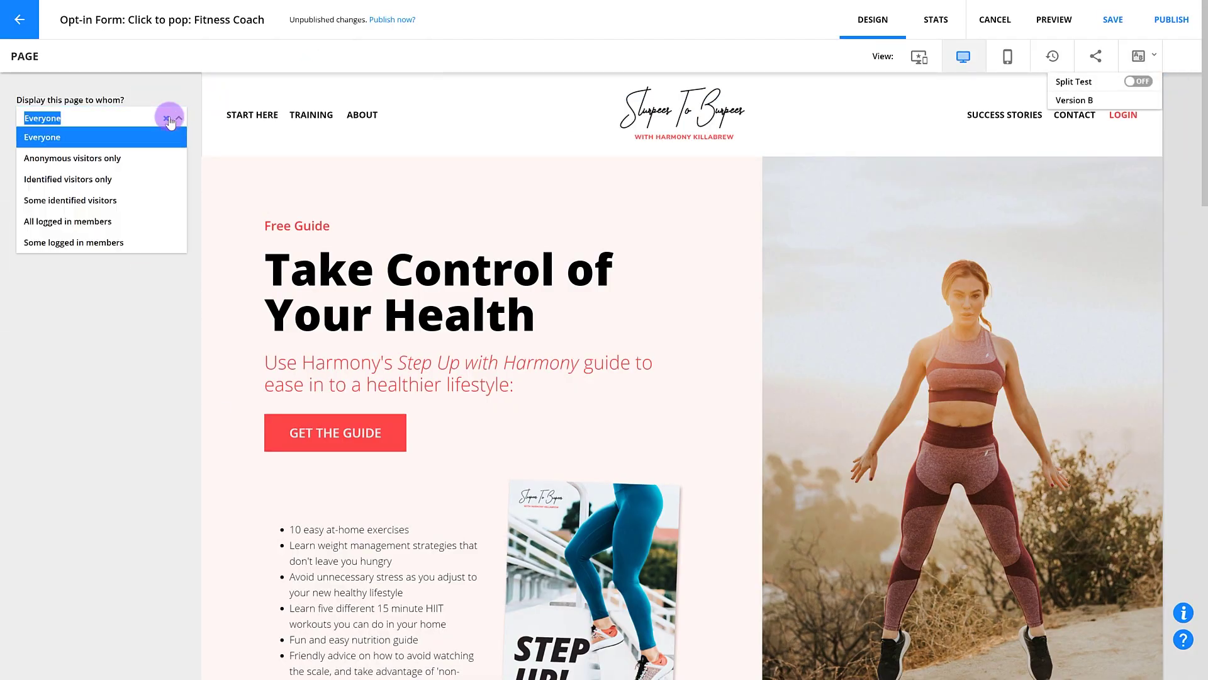
left_click(139, 199)
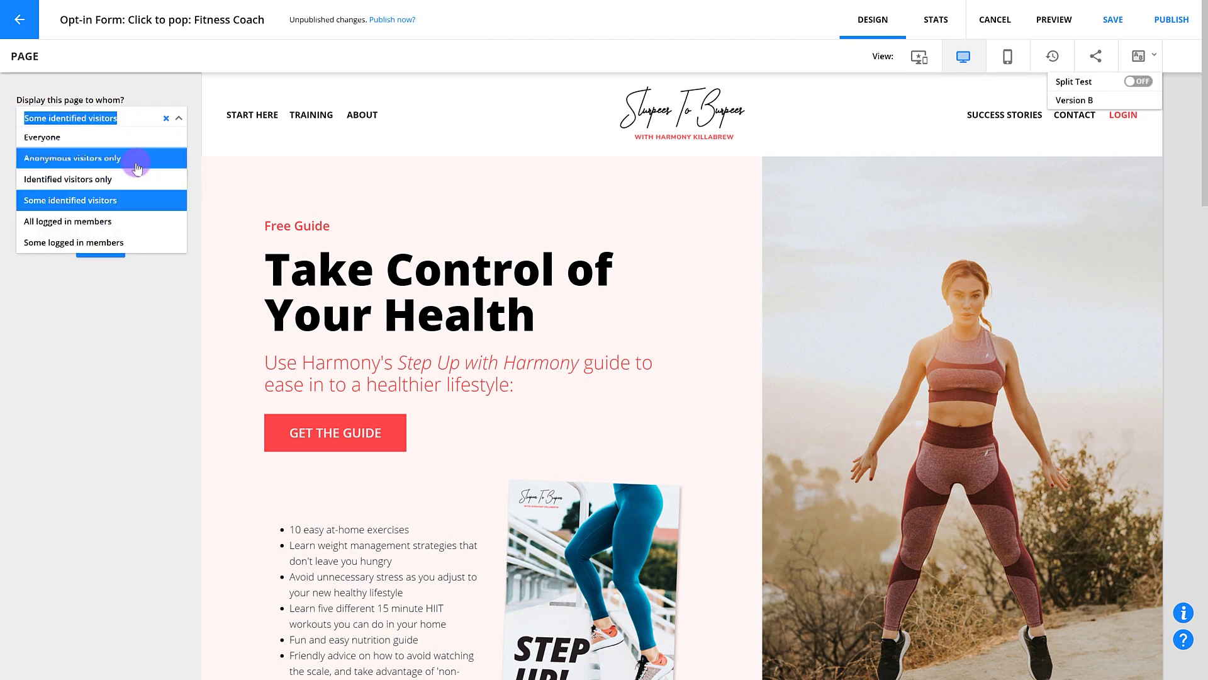
left_click(133, 219)
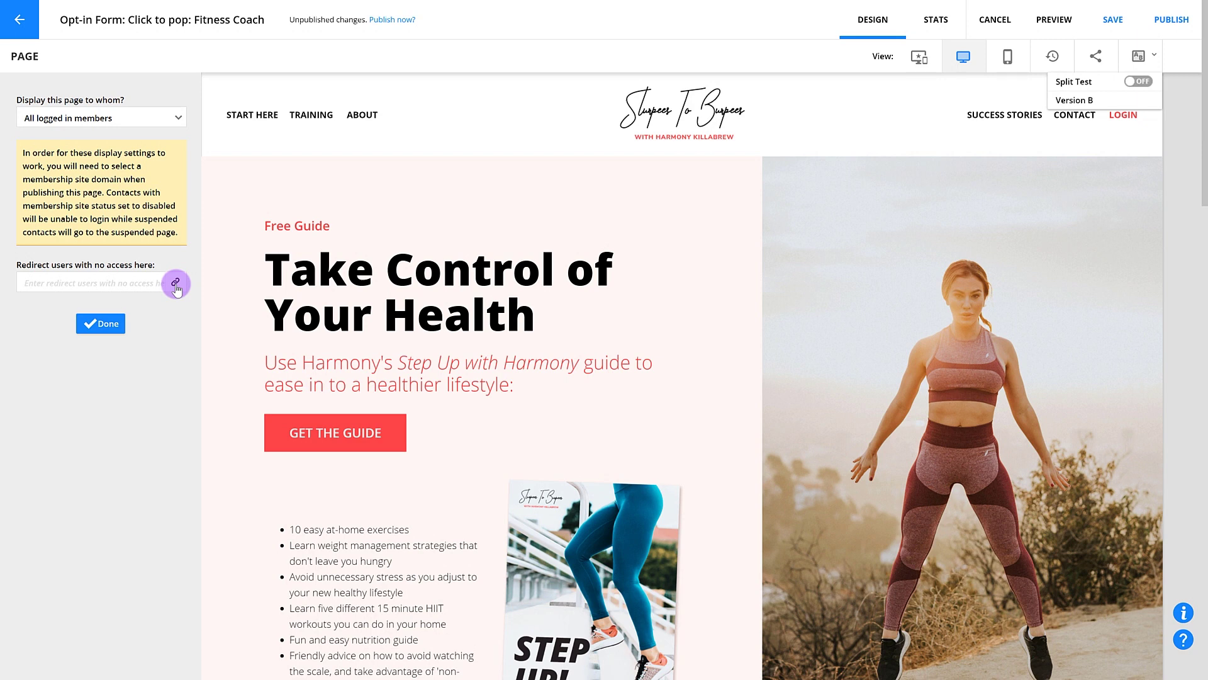
left_click(104, 322)
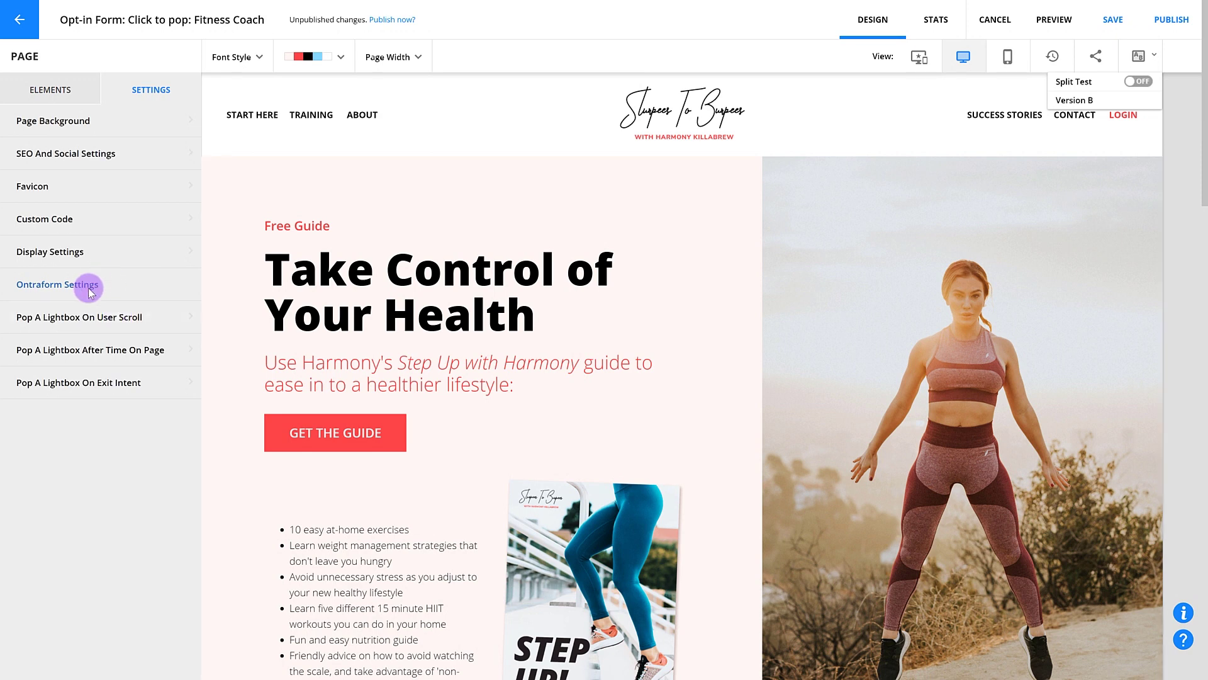
left_click(87, 314)
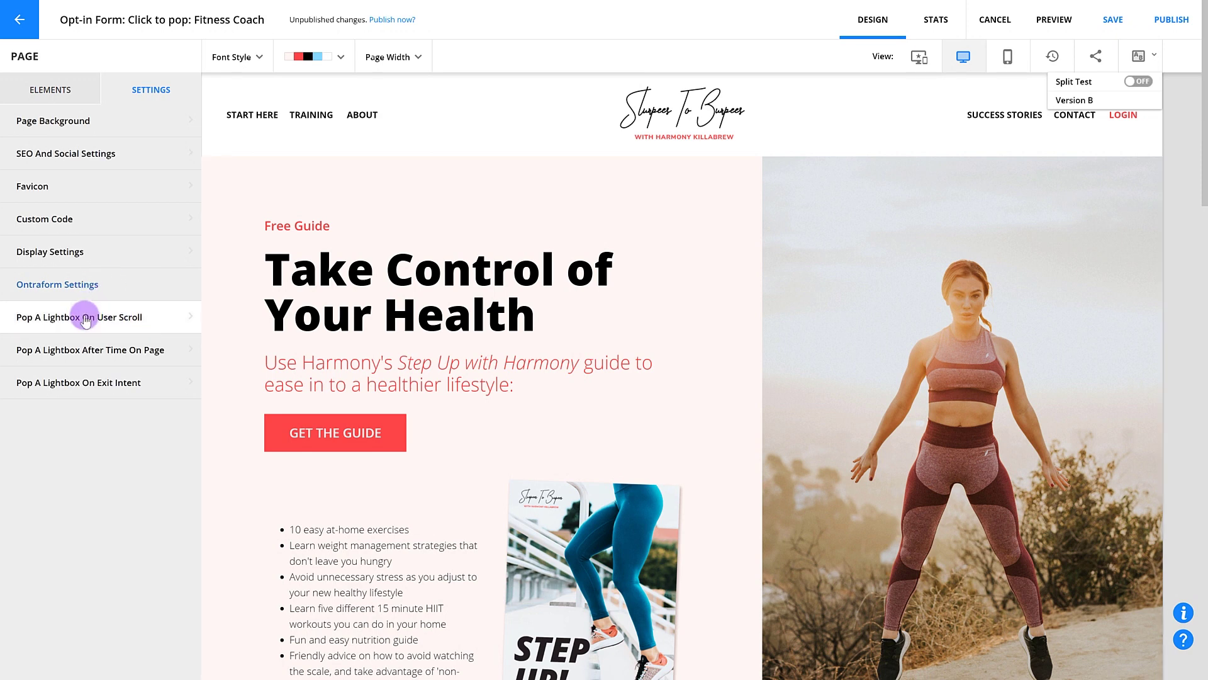
left_click(86, 318)
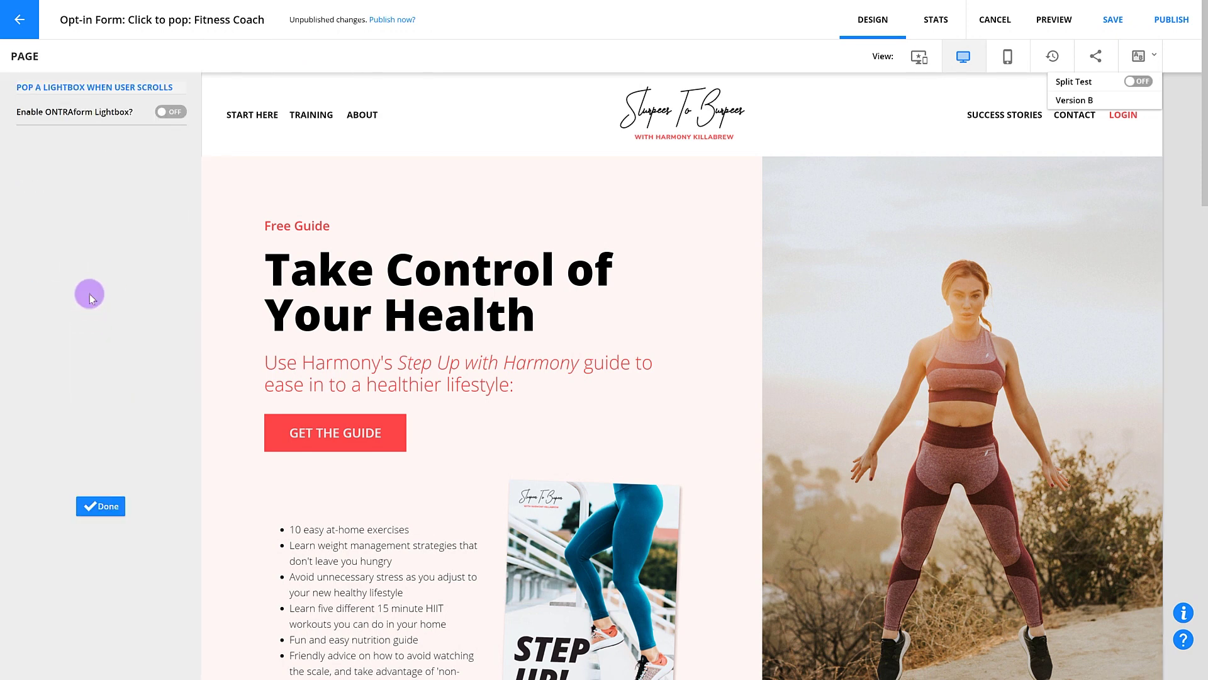
left_click(171, 114)
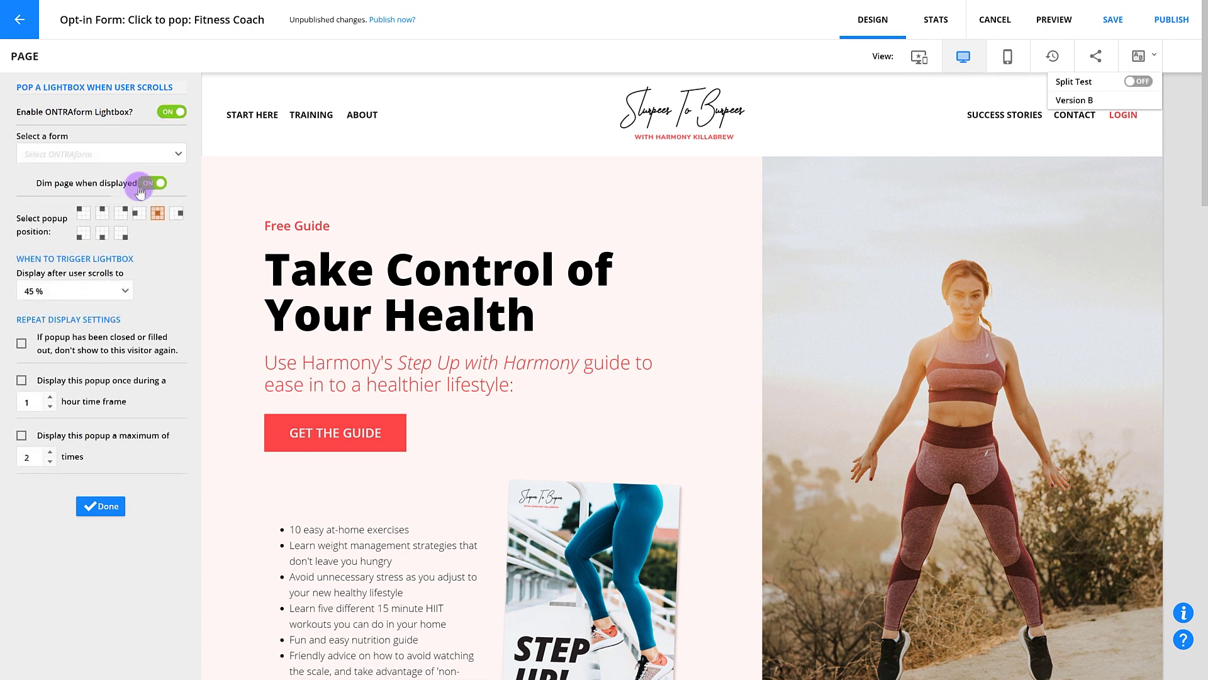
left_click(88, 156)
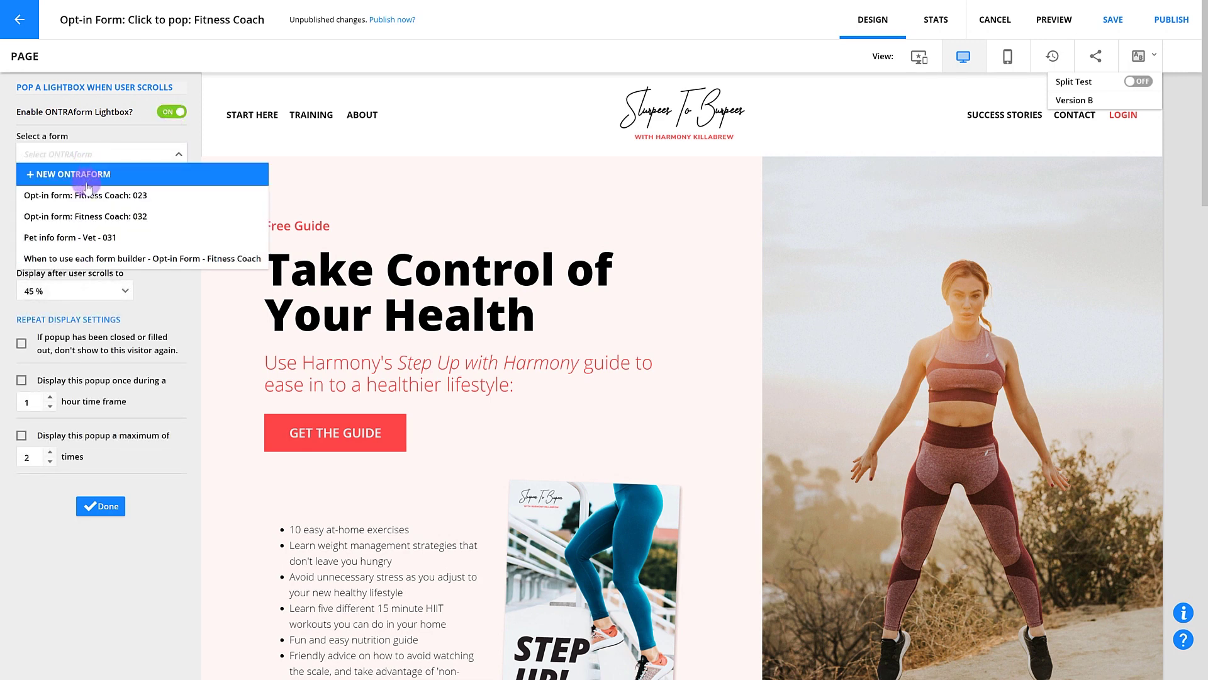
left_click(154, 290)
left_click(113, 286)
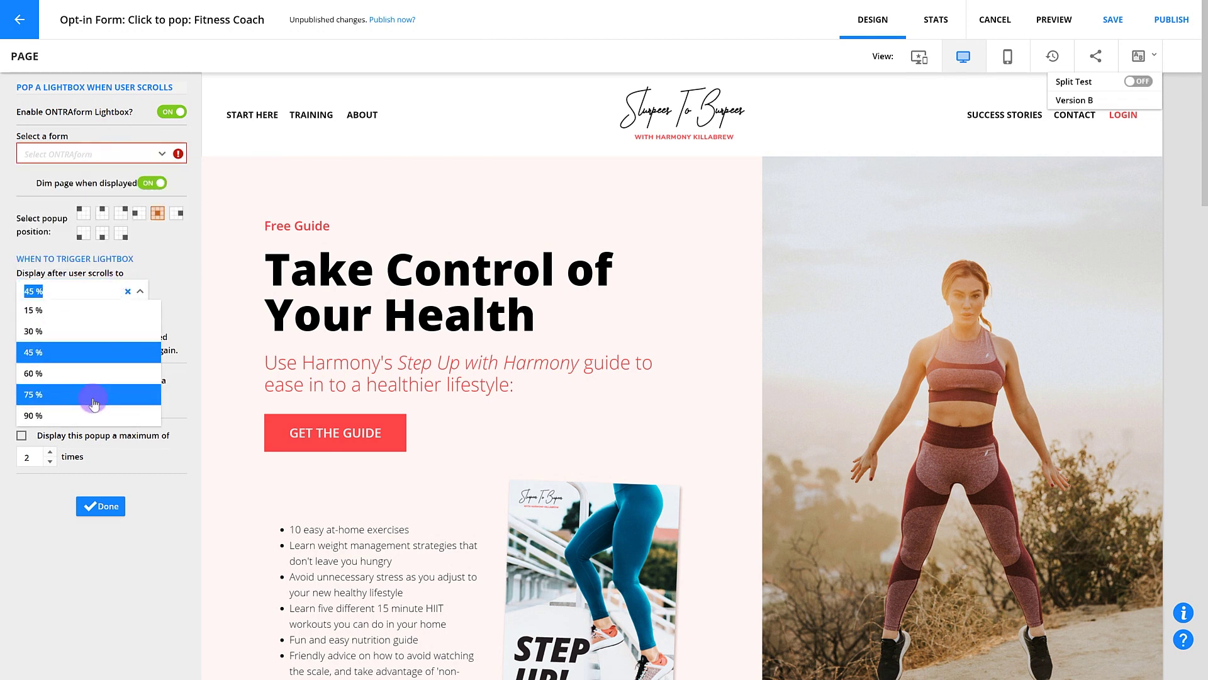
left_click(176, 254)
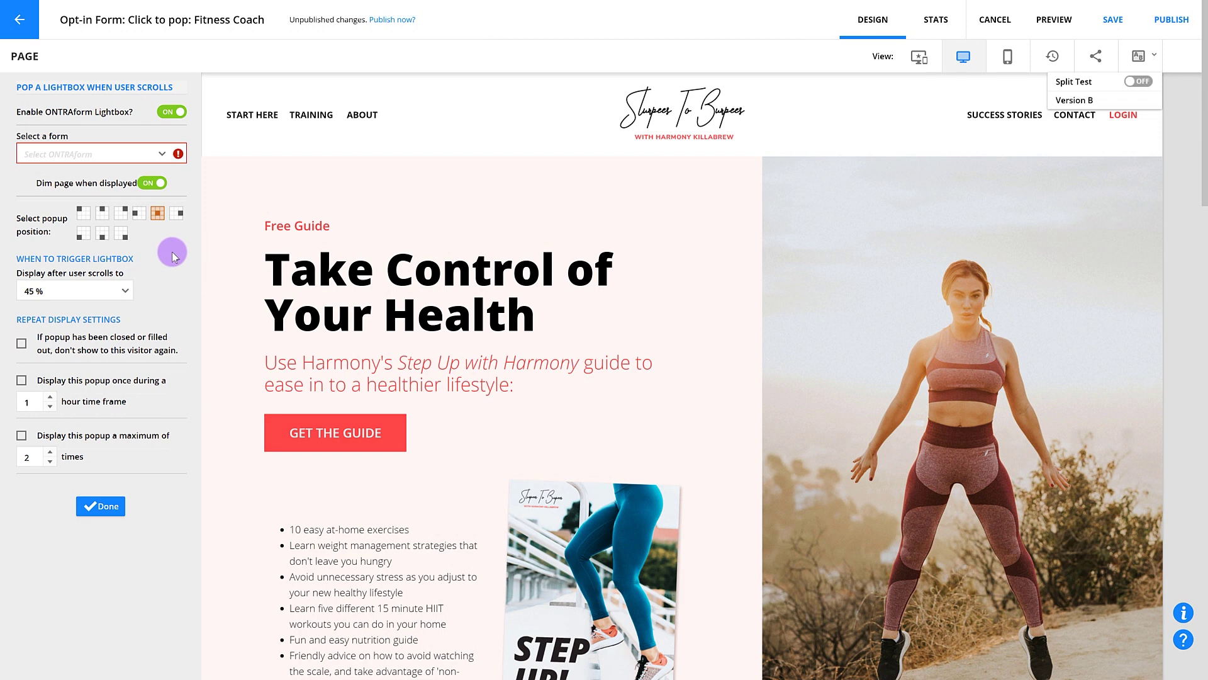
left_click(111, 503)
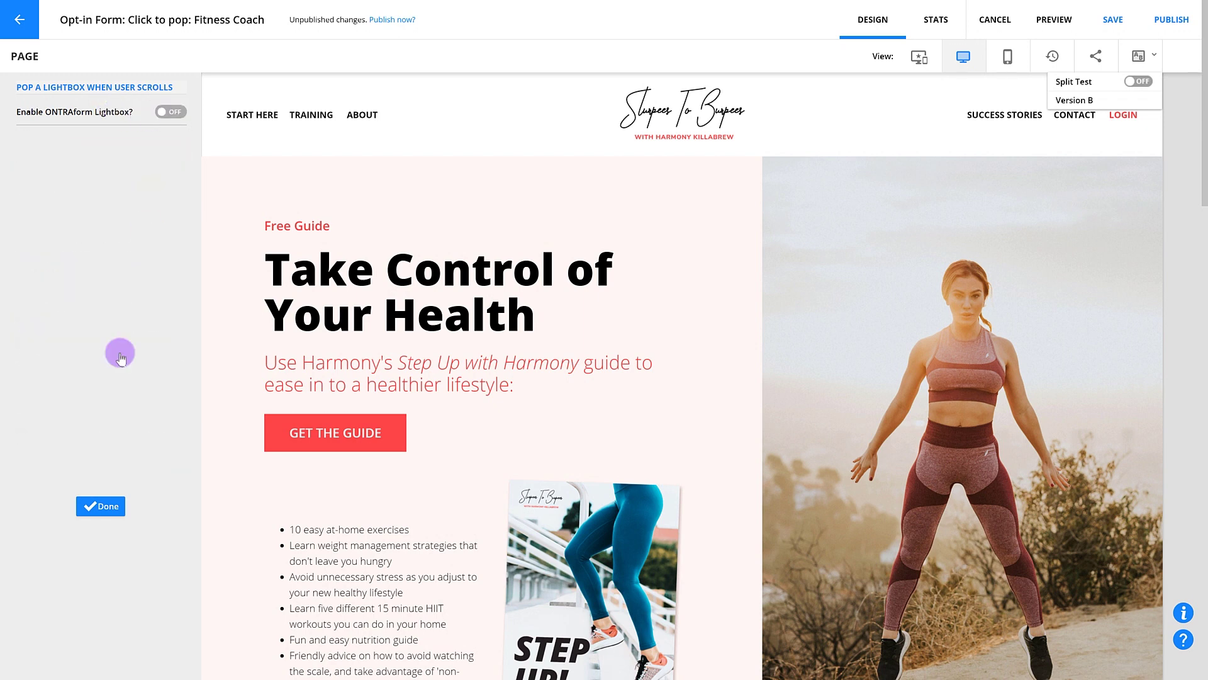
left_click(99, 499)
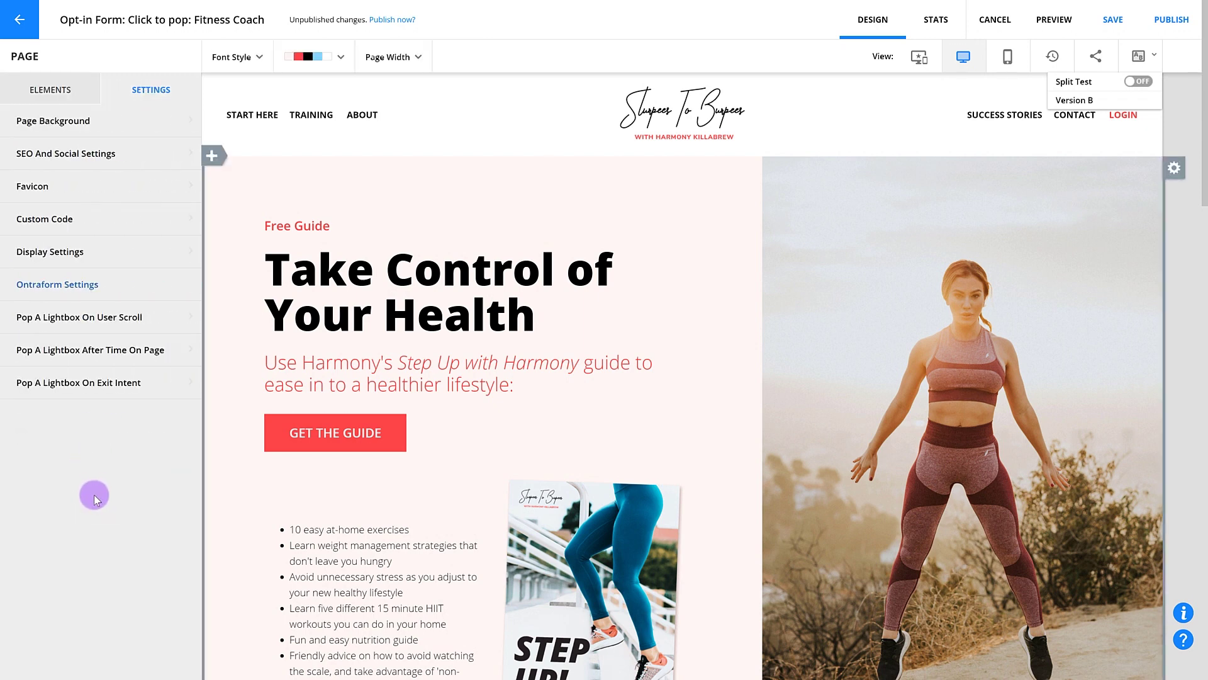
left_click(88, 349)
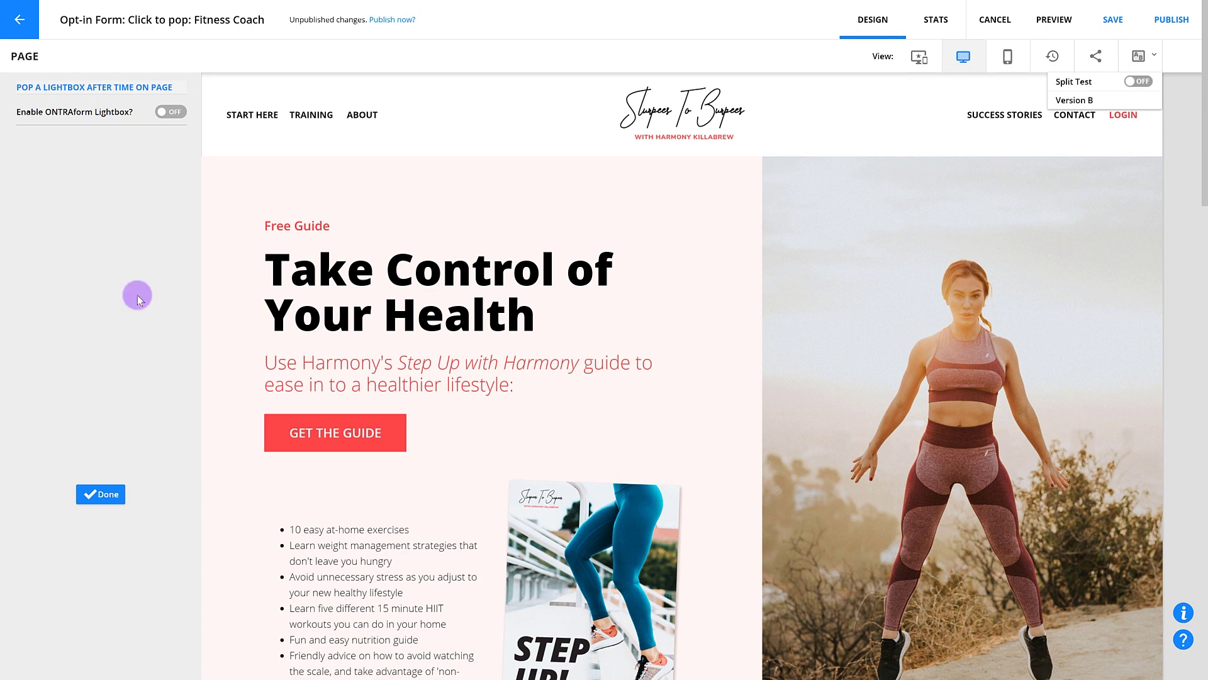
left_click(172, 112)
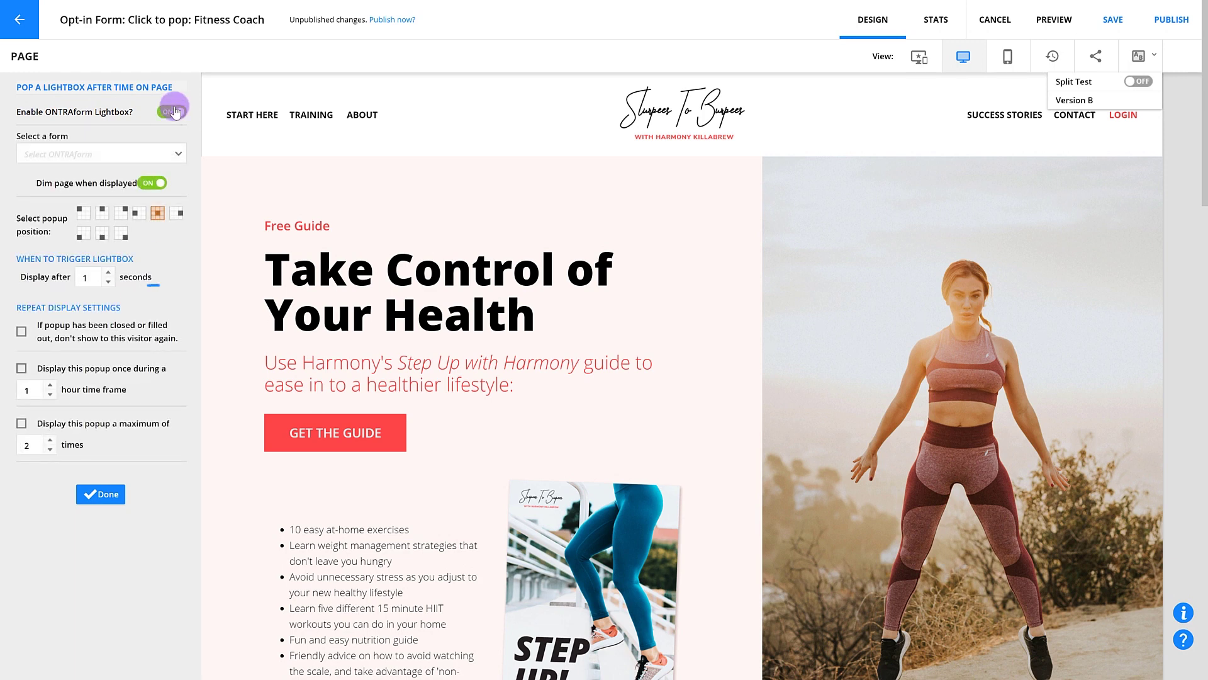
left_click(174, 111)
left_click(91, 494)
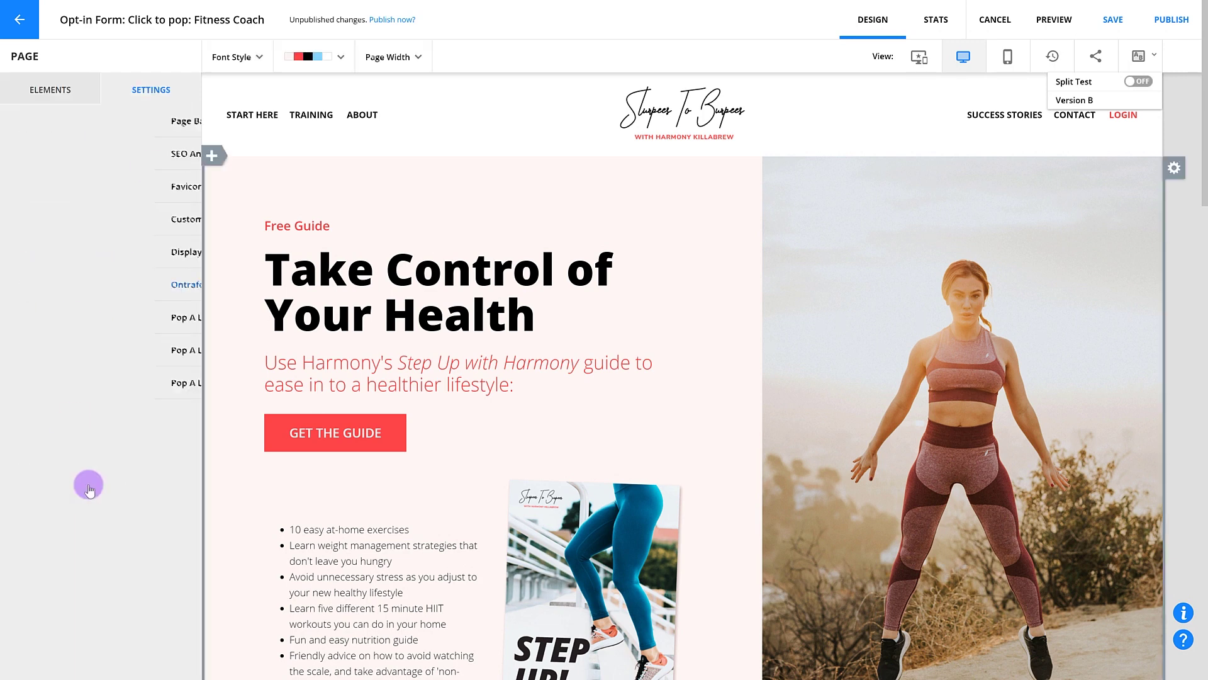
left_click(89, 385)
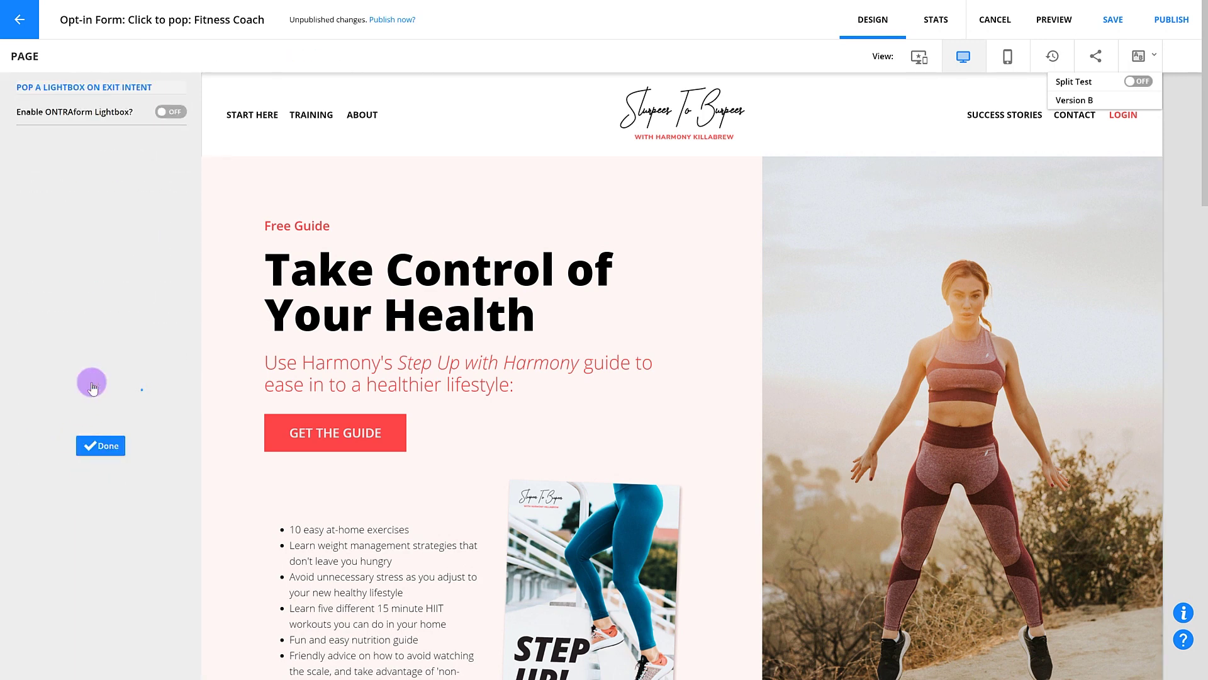
left_click(172, 112)
left_click(154, 184)
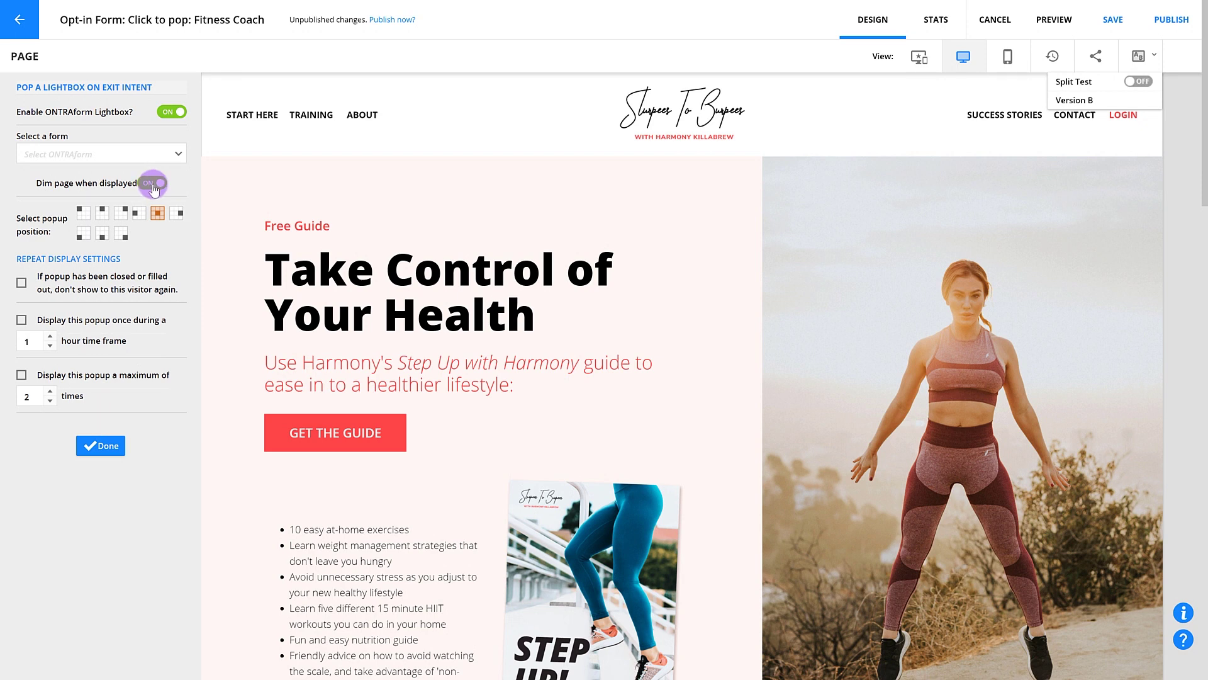
left_click(172, 112)
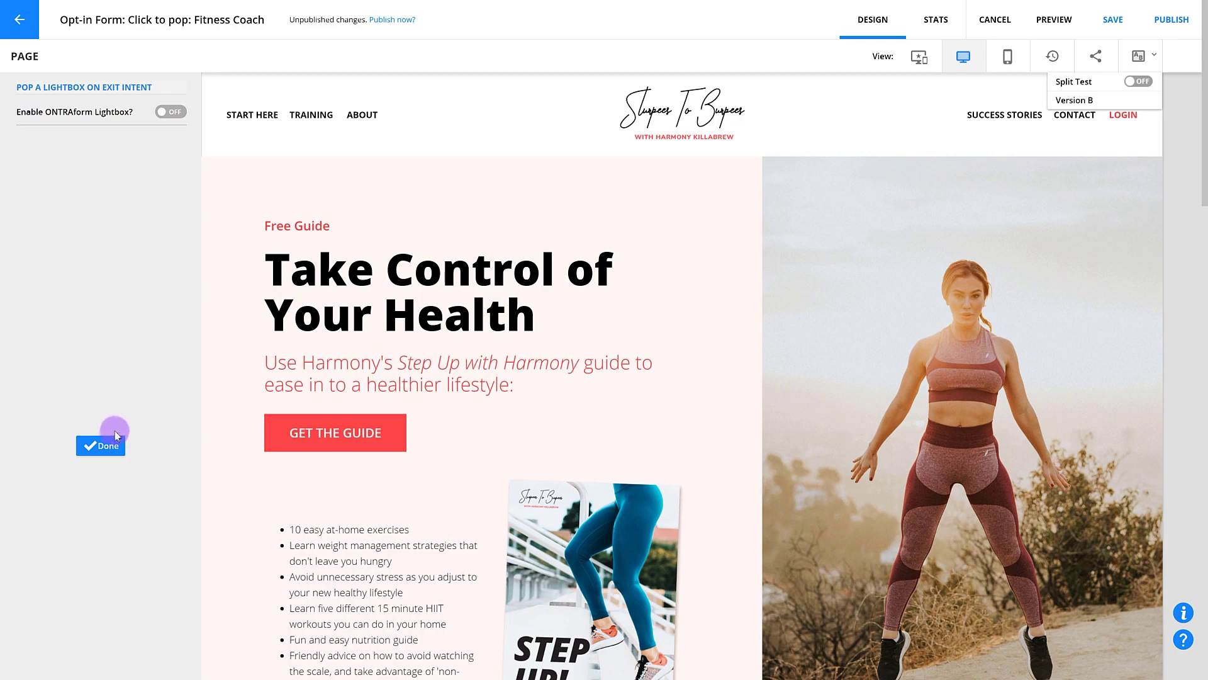
left_click(109, 440)
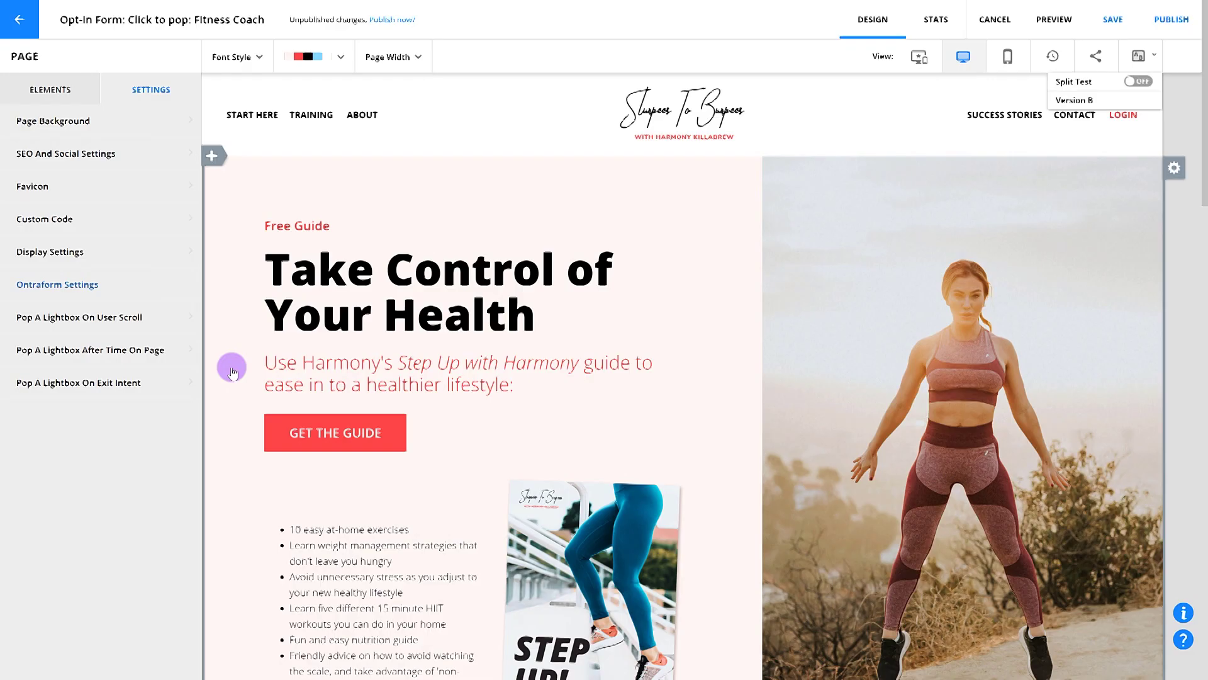
Open the hero block's settings and replace its block name, typing 'Your b'
left_click(1175, 167)
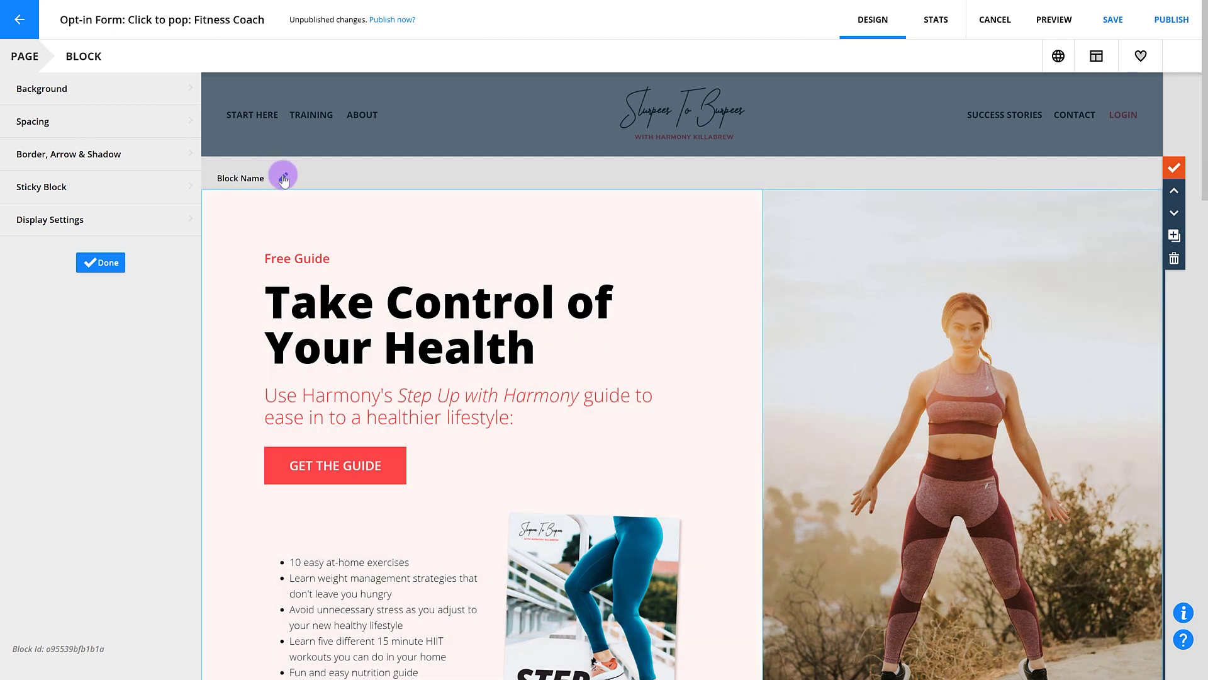
left_click(276, 176)
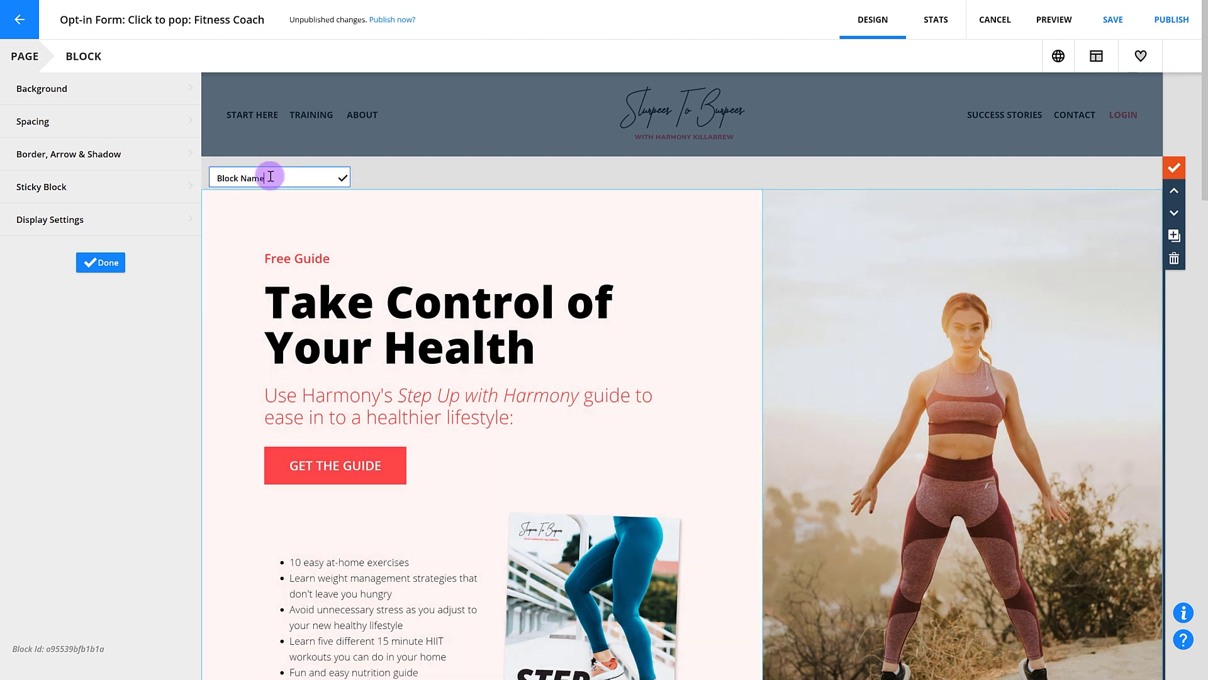
left_click_drag(255, 182, 214, 182)
type("Your b")
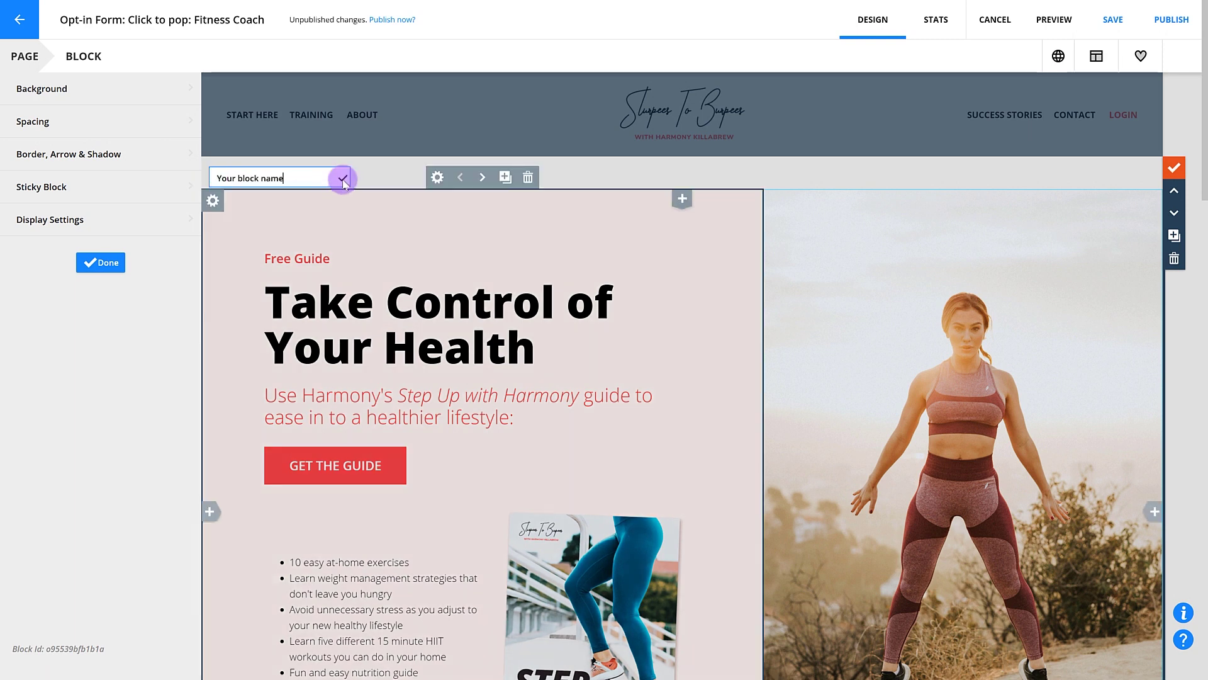
left_click(343, 178)
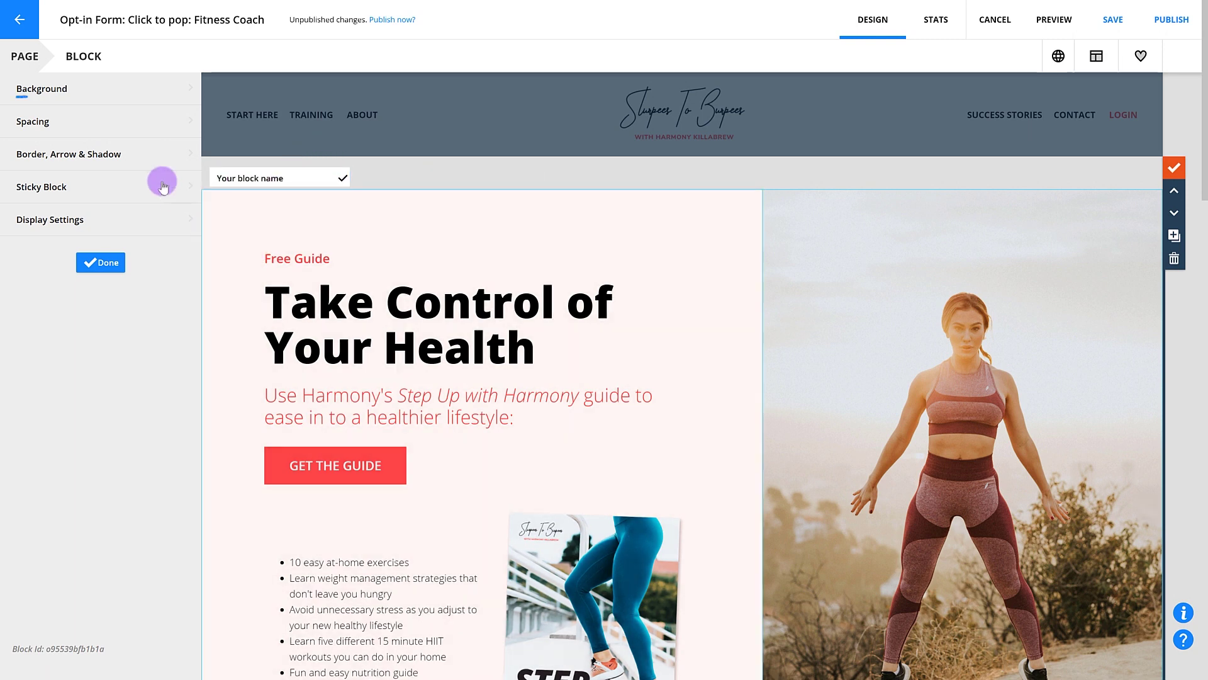
Try a gradient block background, then switch it back to a solid colour
left_click(60, 90)
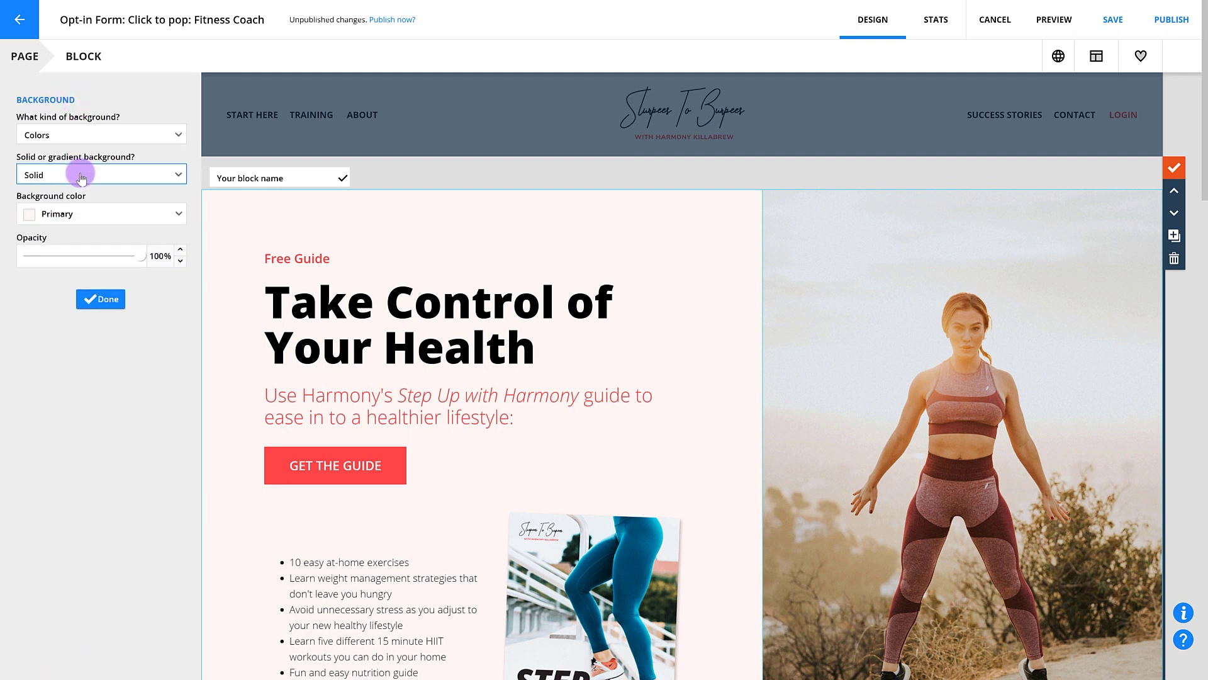
left_click(81, 134)
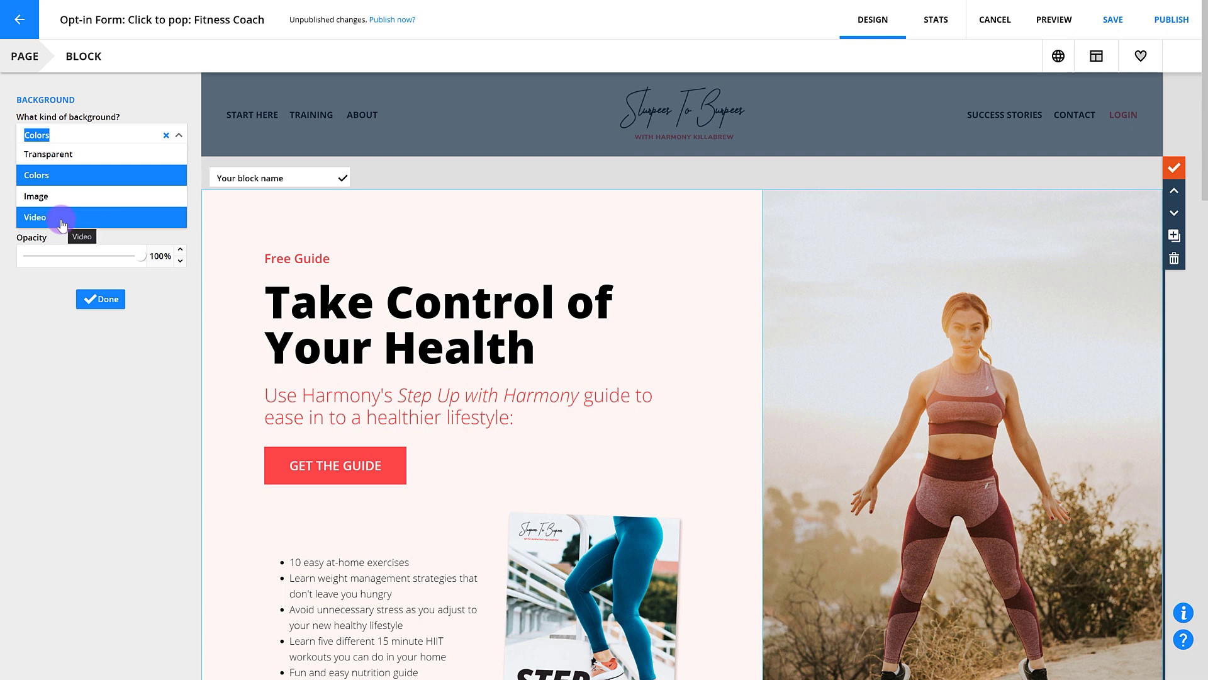
left_click(60, 175)
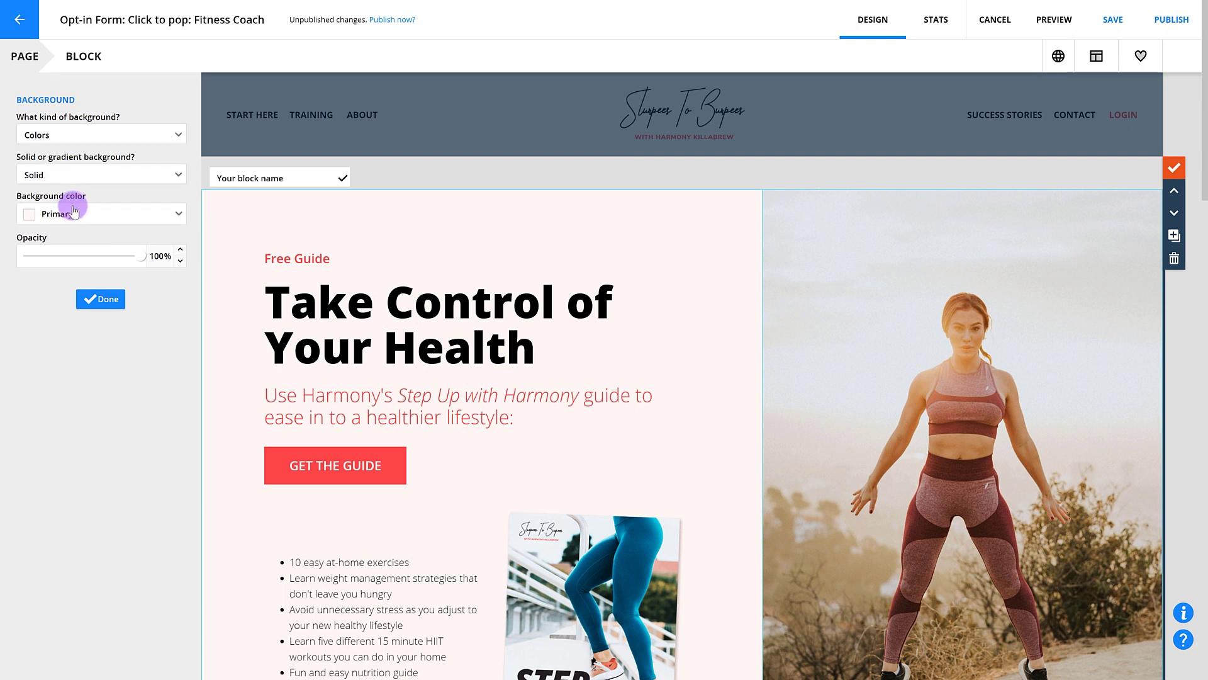
left_click(75, 174)
left_click(70, 216)
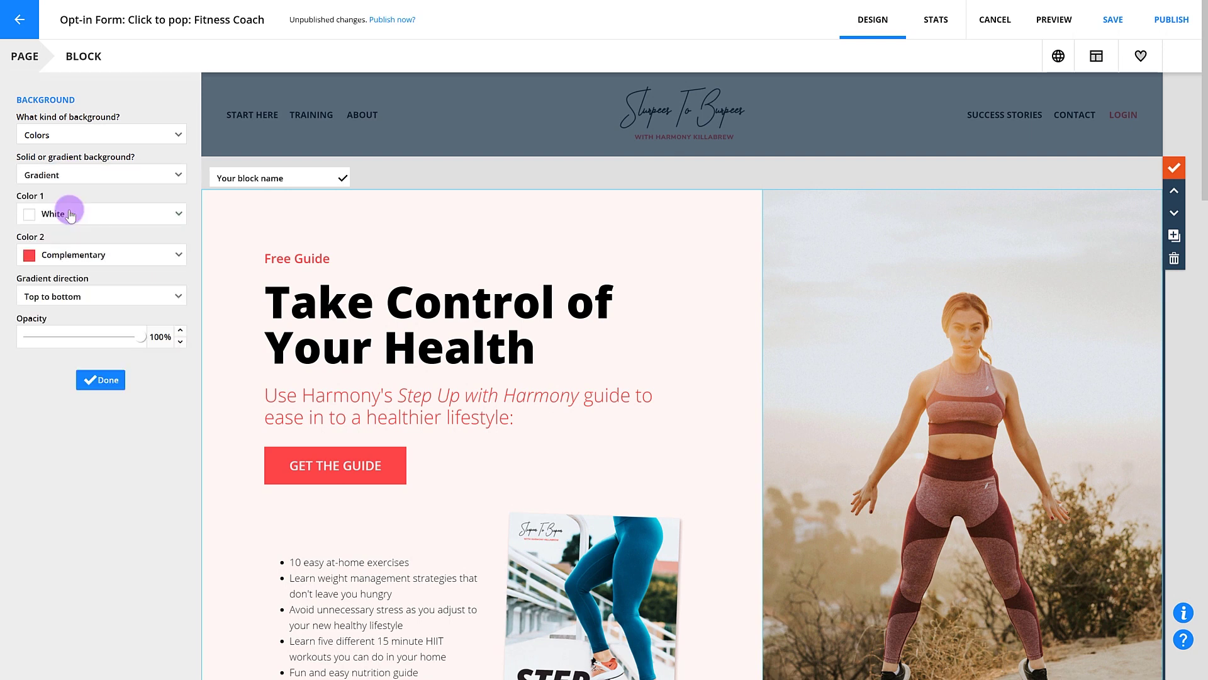
left_click(73, 175)
left_click(67, 192)
left_click(79, 140)
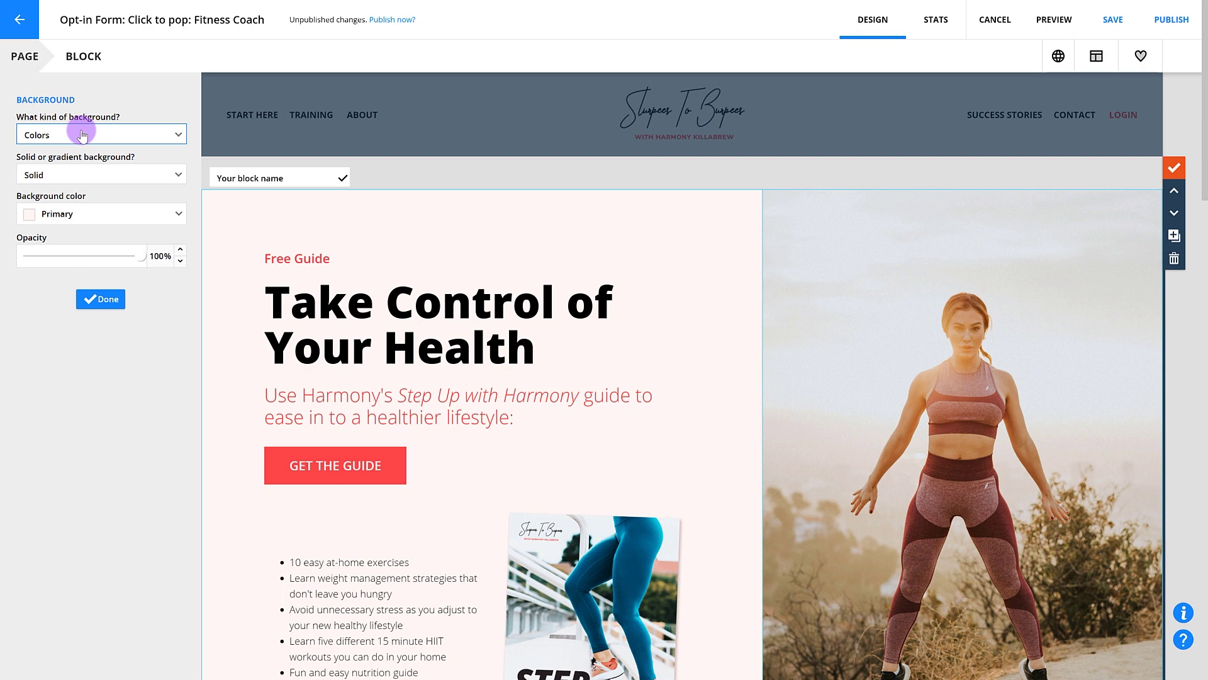
Try a transparent block background, then restore the solid Primary colour and close the background settings
left_click(81, 135)
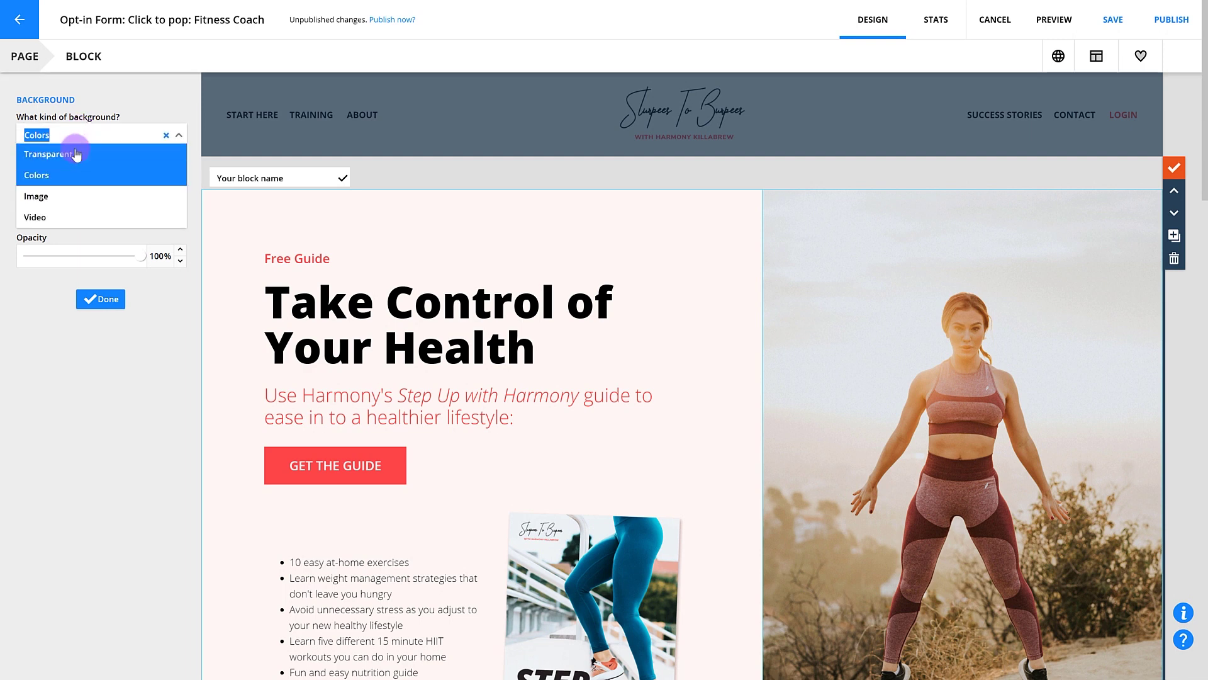
left_click(75, 154)
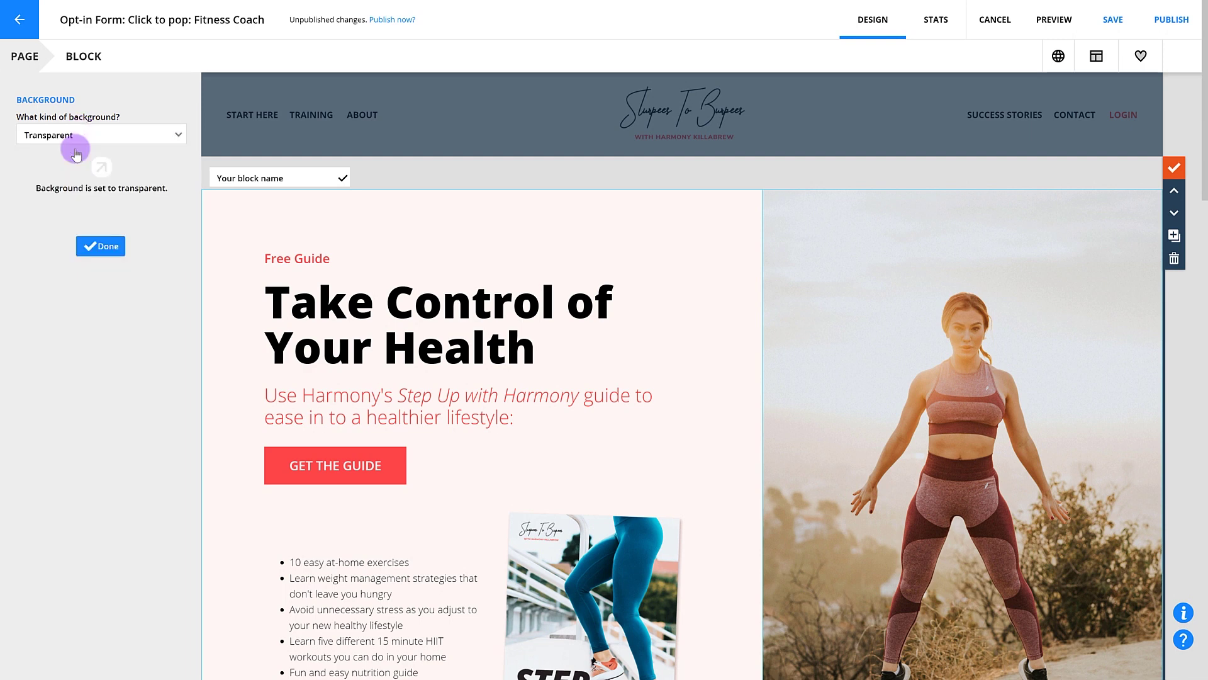
left_click(79, 134)
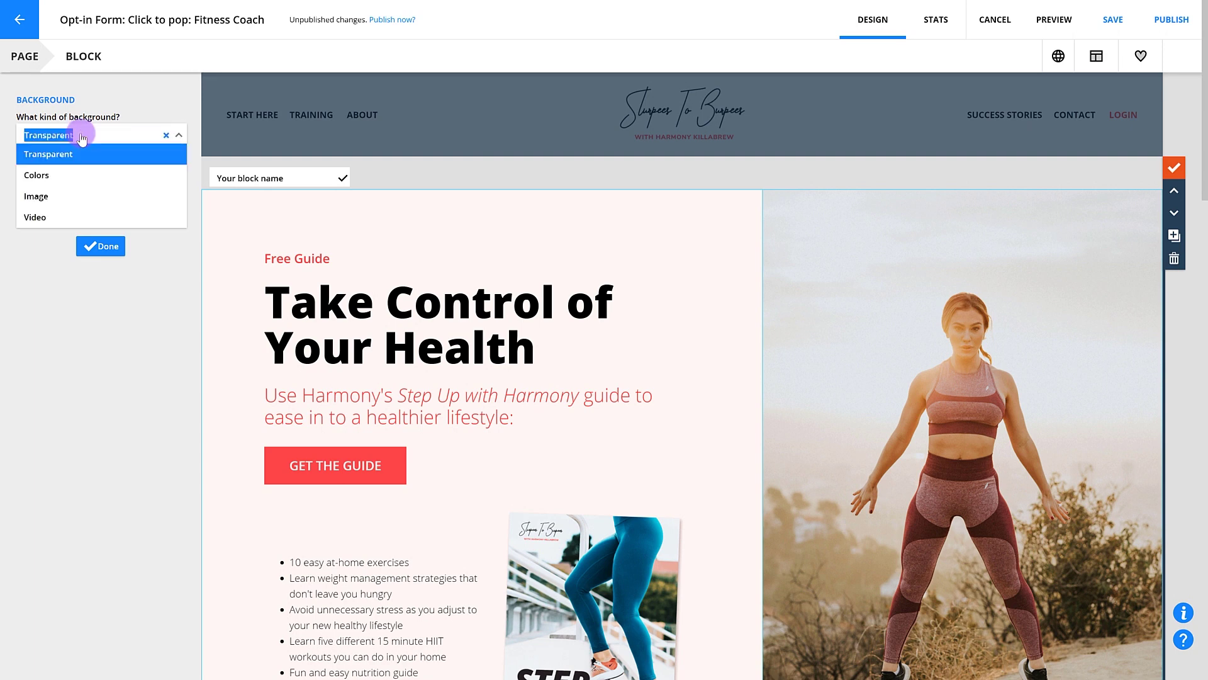
left_click(81, 173)
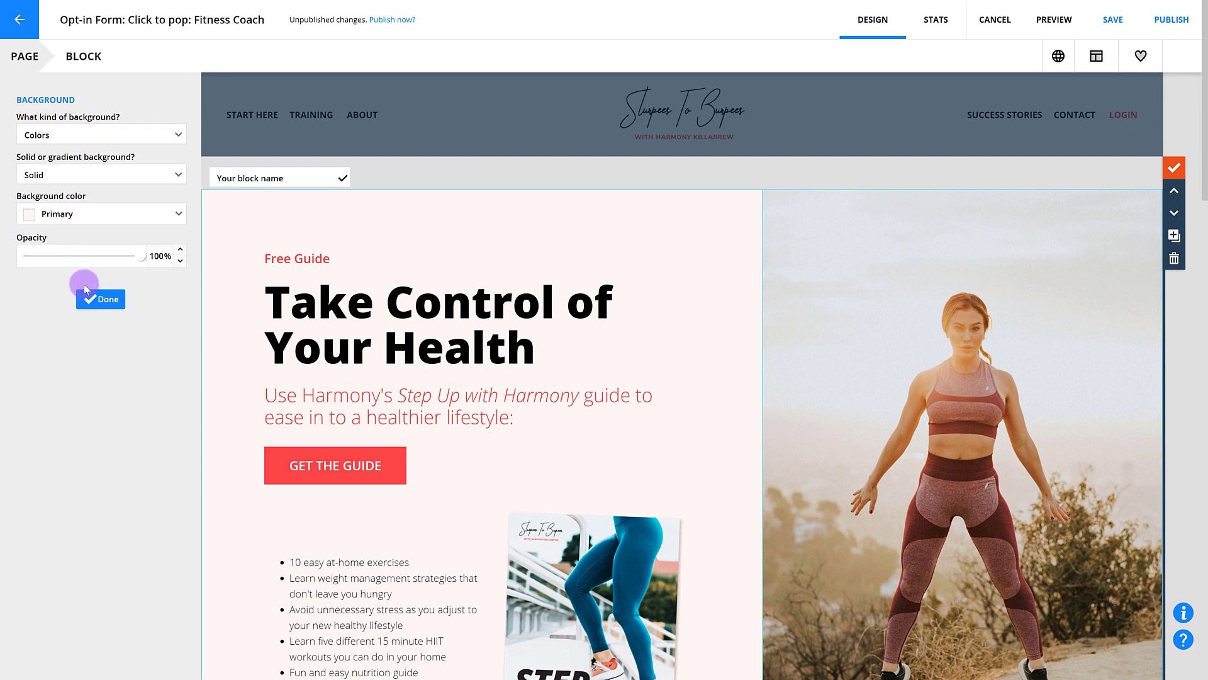
left_click(94, 299)
left_click(33, 121)
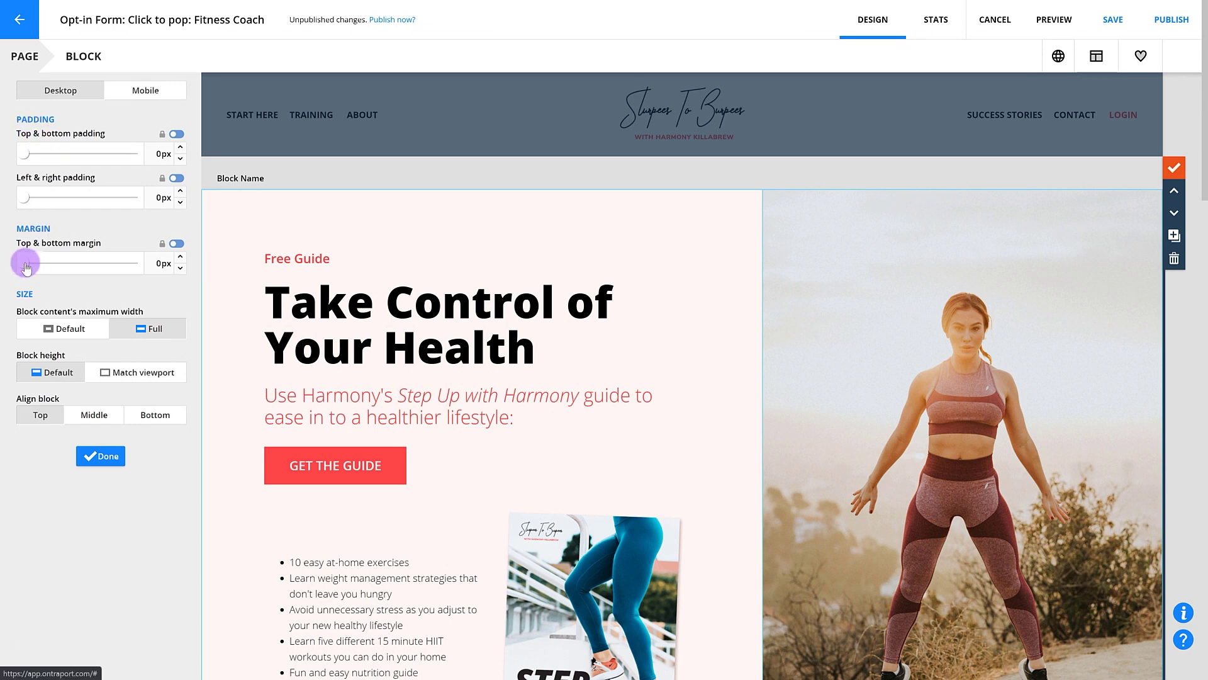
mouse_move(27, 265)
left_mouse_down()
mouse_move(38, 268)
mouse_move(21, 267)
left_mouse_up()
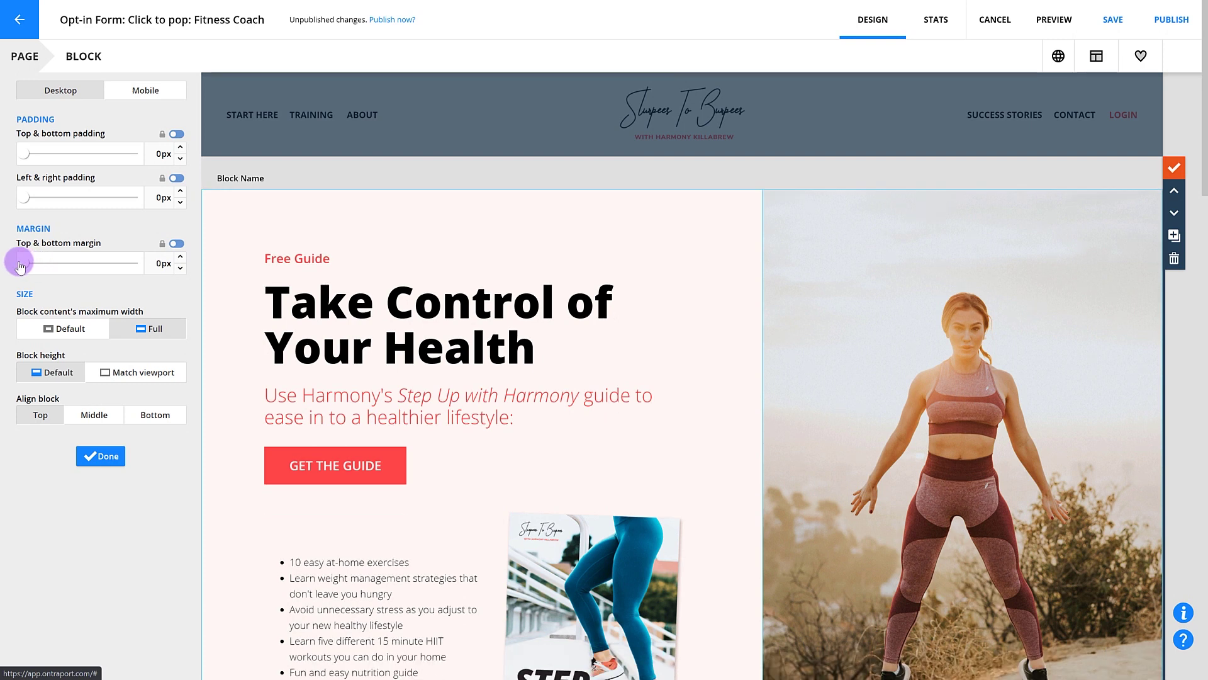
mouse_move(25, 265)
left_mouse_down()
mouse_move(53, 263)
mouse_move(21, 262)
mouse_move(16, 274)
left_mouse_up()
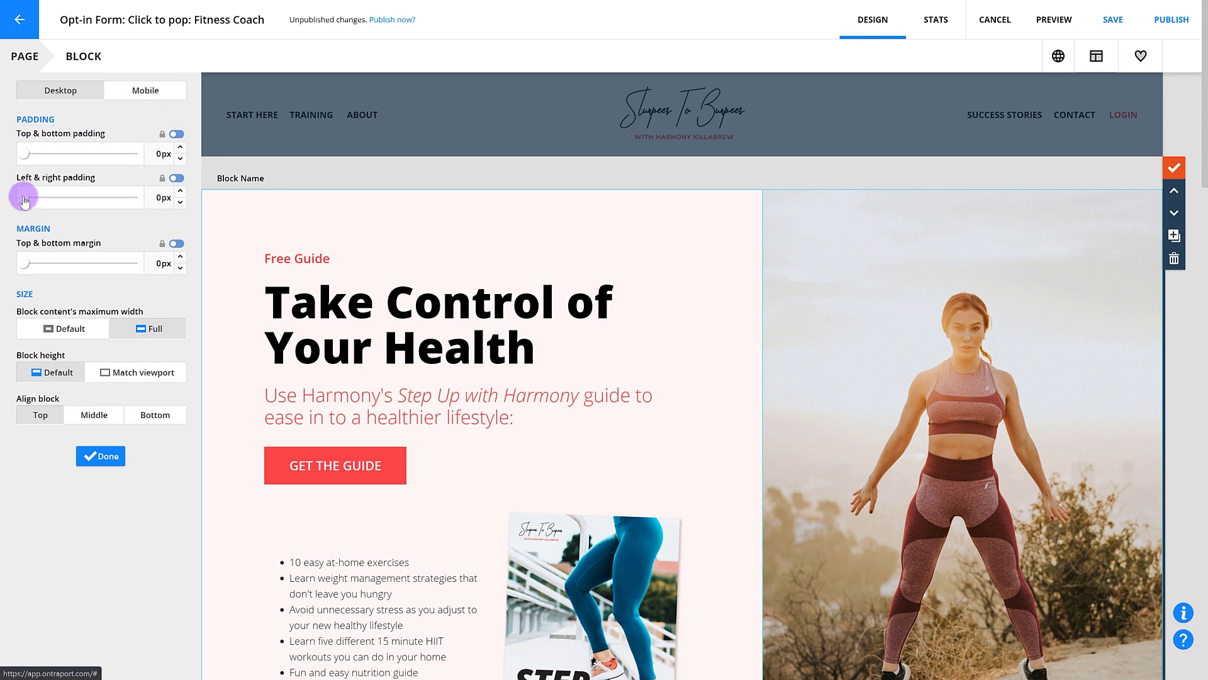
left_click_drag(37, 203, 44, 208)
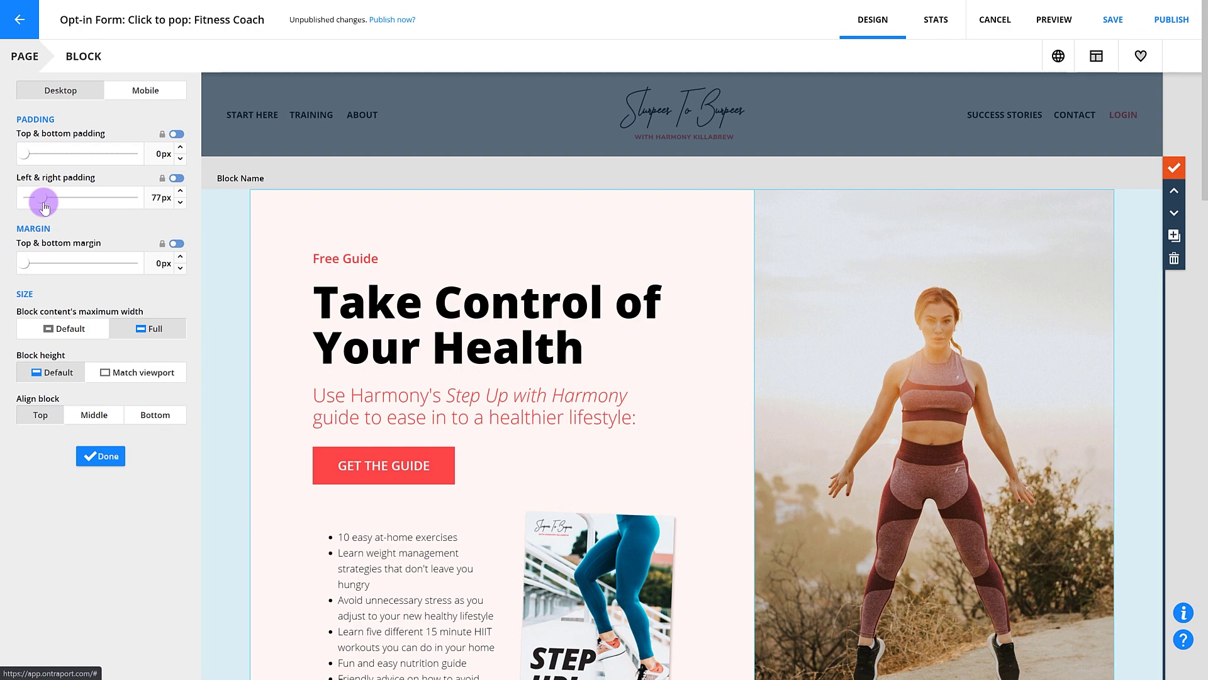
left_click_drag(41, 199, 19, 163)
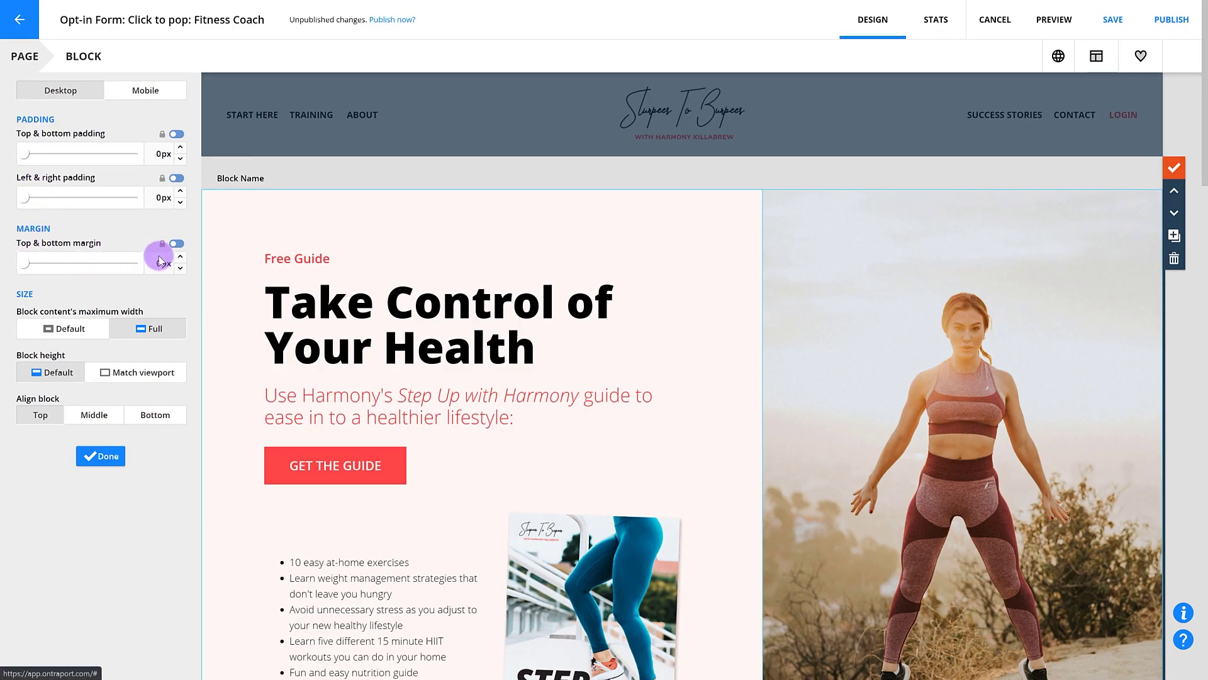
left_click(180, 258)
left_click(181, 257)
left_click(181, 258)
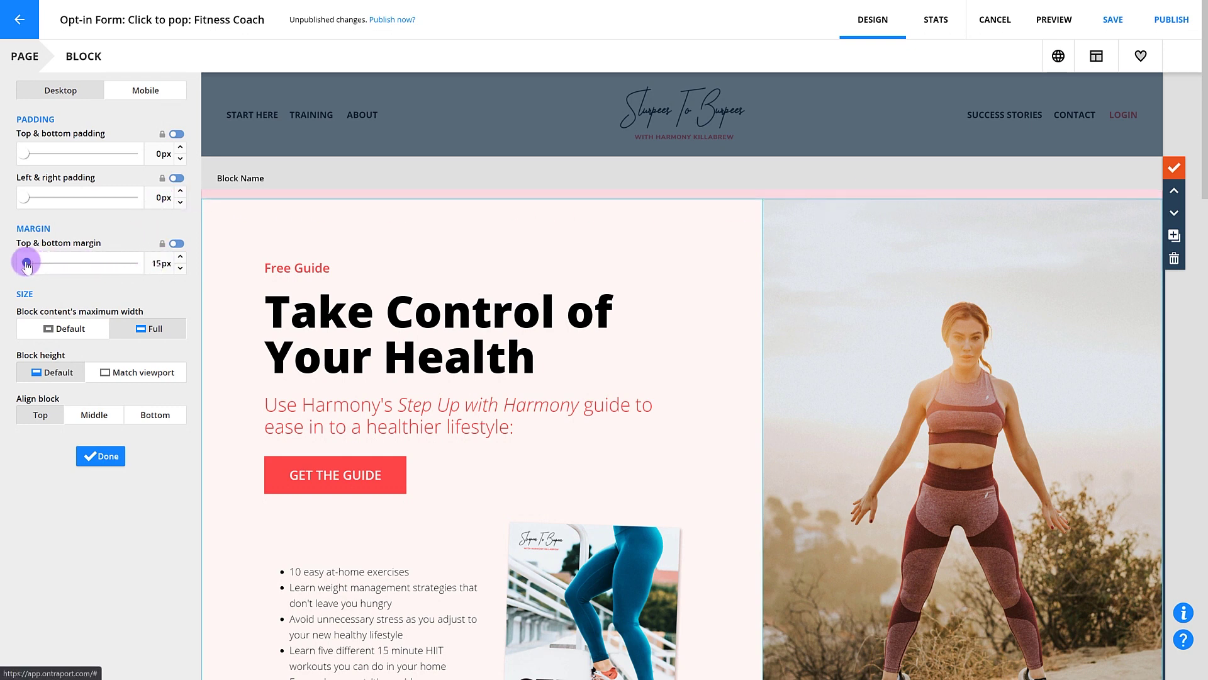
left_click_drag(27, 265, 23, 263)
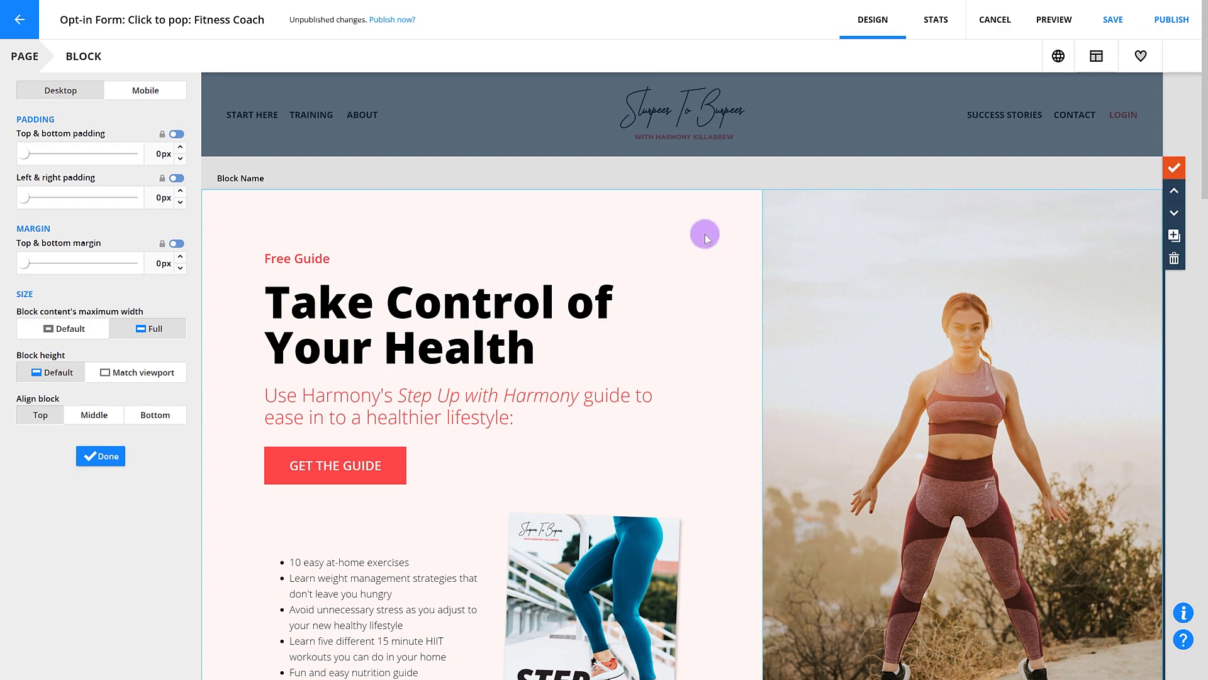
left_click(101, 455)
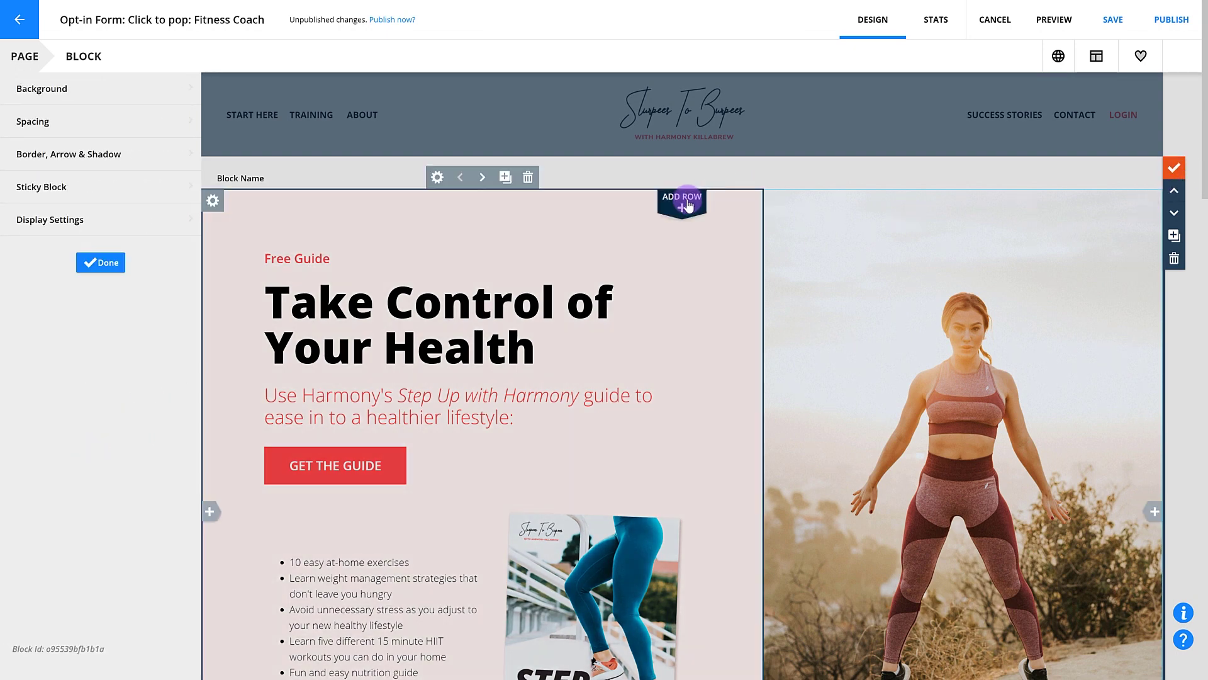
left_click(687, 206)
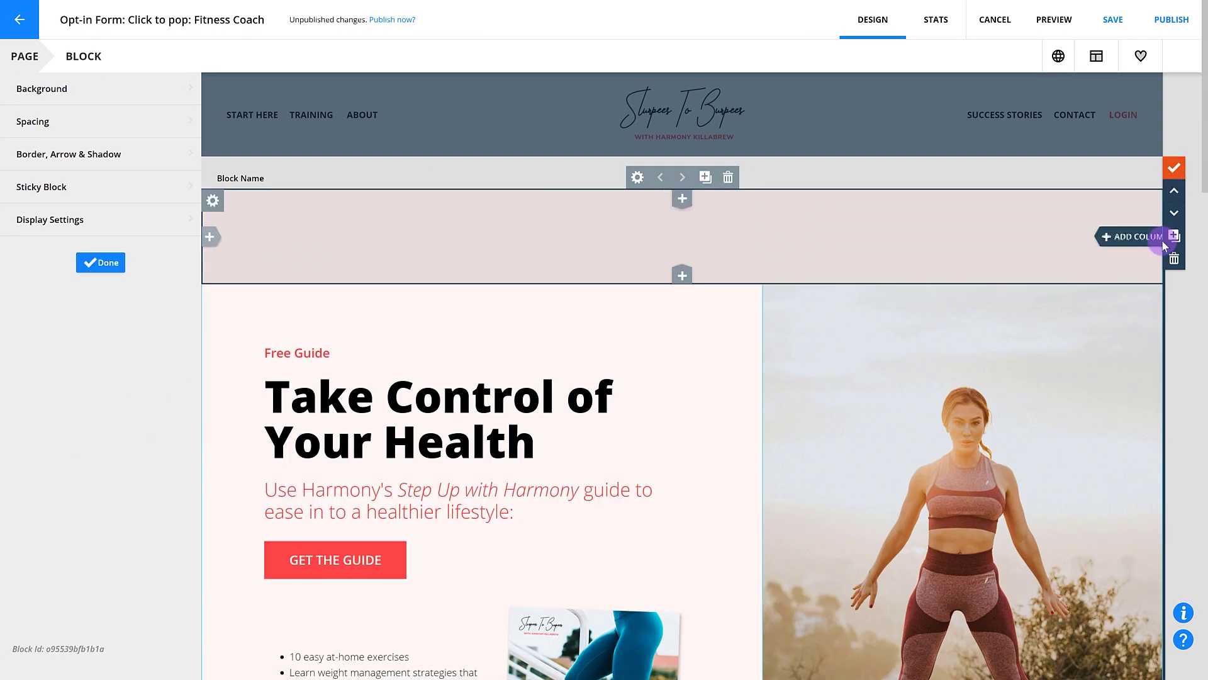
left_click(1142, 238)
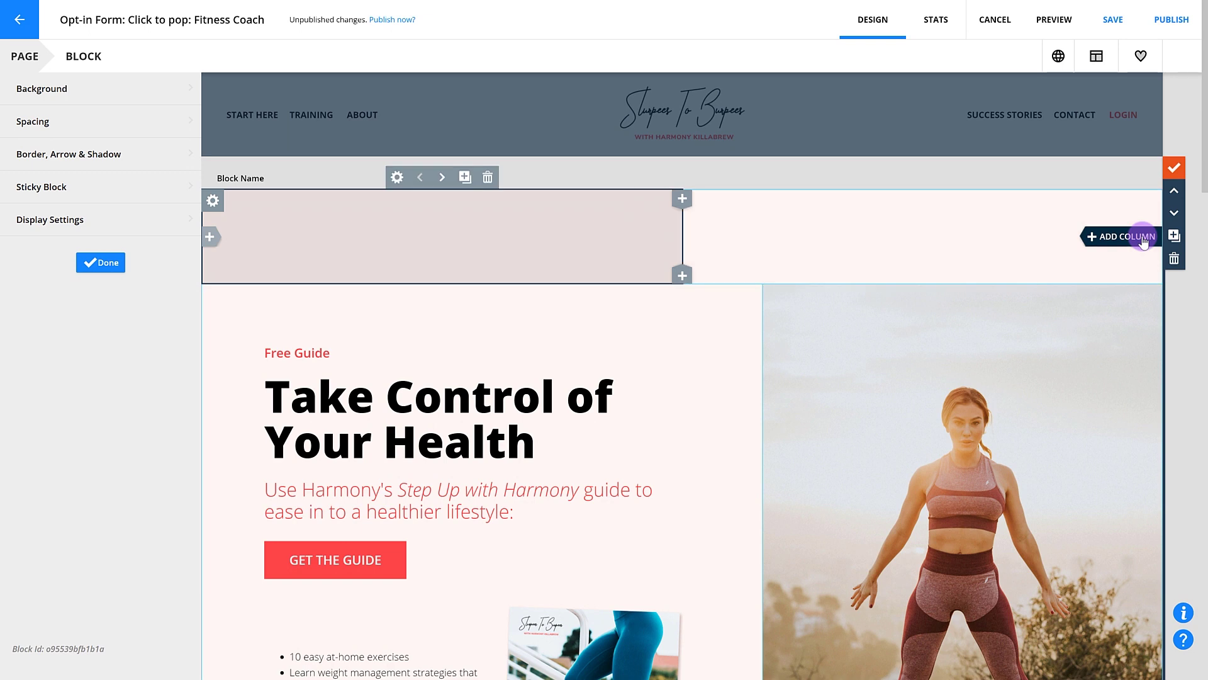
mouse_move(210, 196)
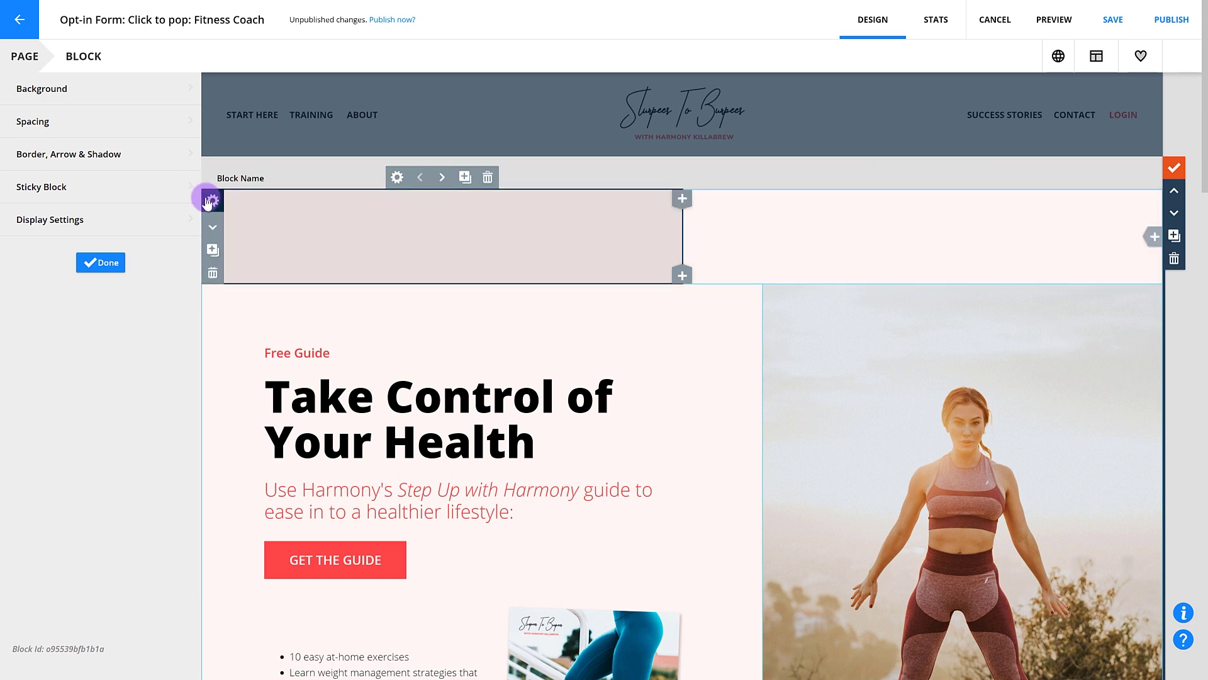
left_click(212, 289)
left_click(682, 270)
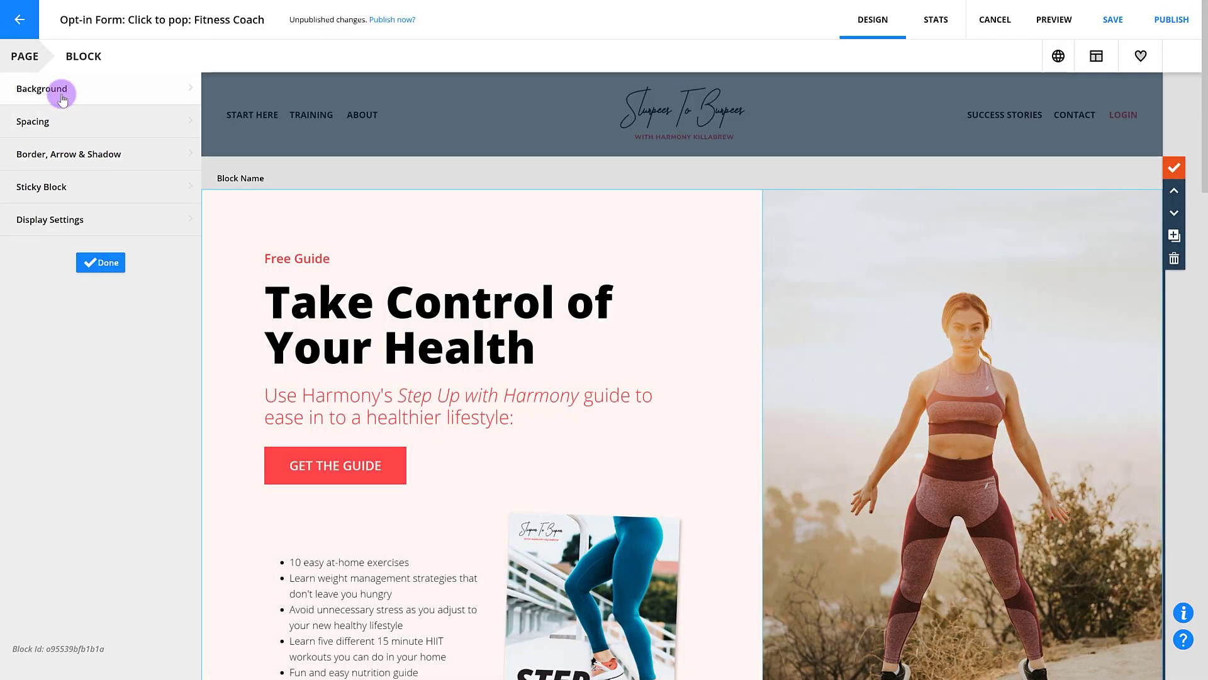
Keep content width Full, set block height to Match viewport, and leave content max height Default
left_click(61, 122)
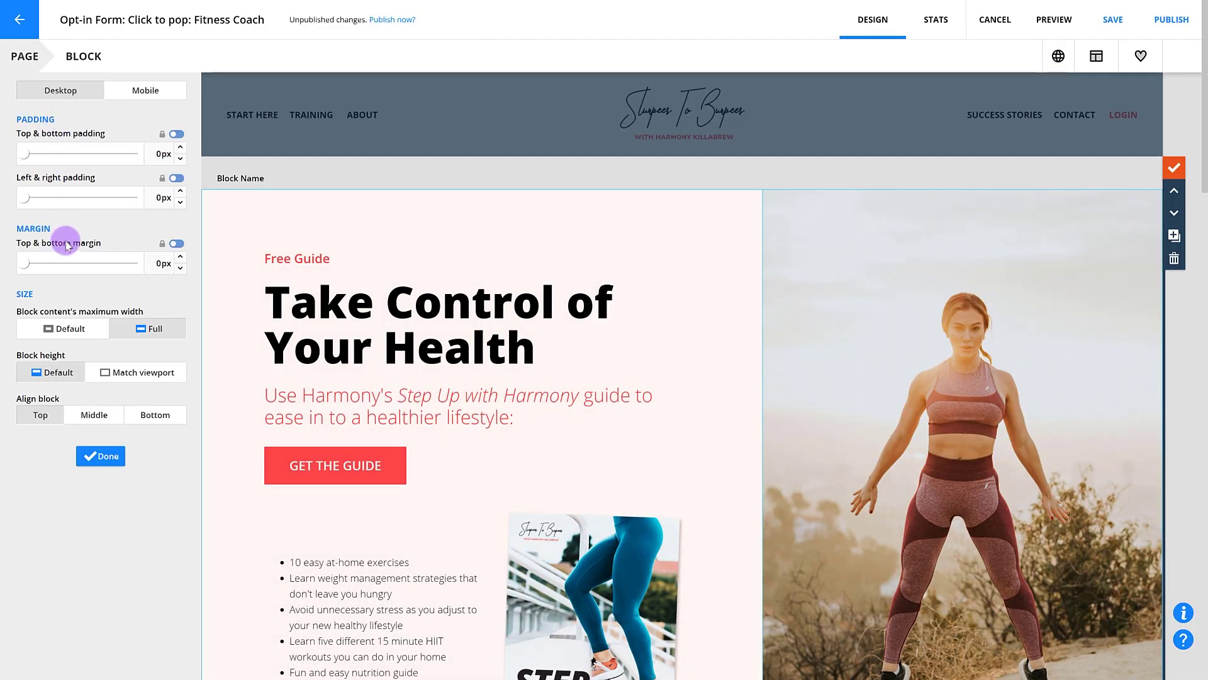
left_click(63, 331)
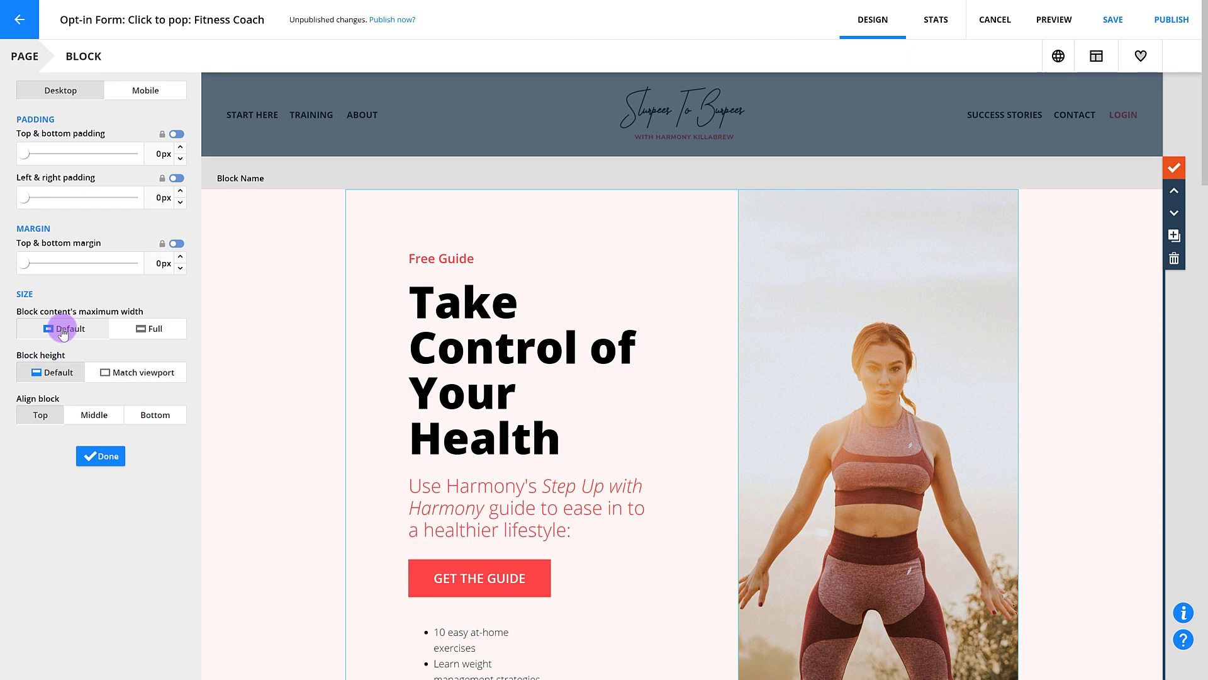
left_click(154, 330)
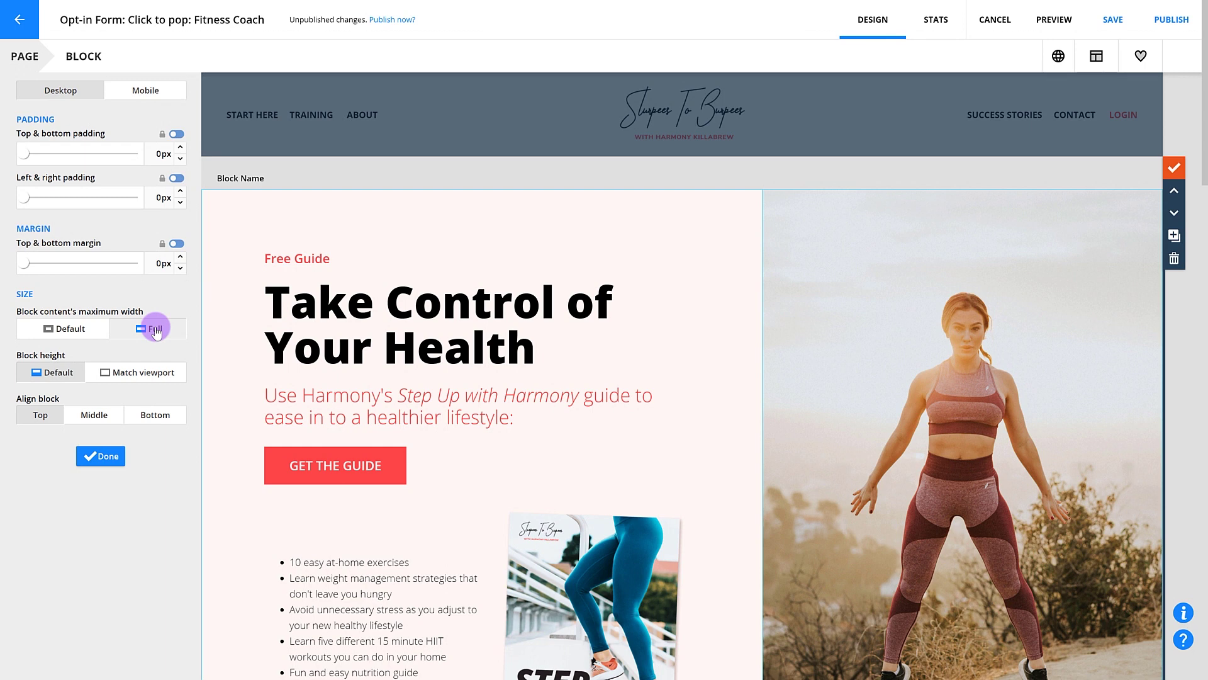
left_click(156, 330)
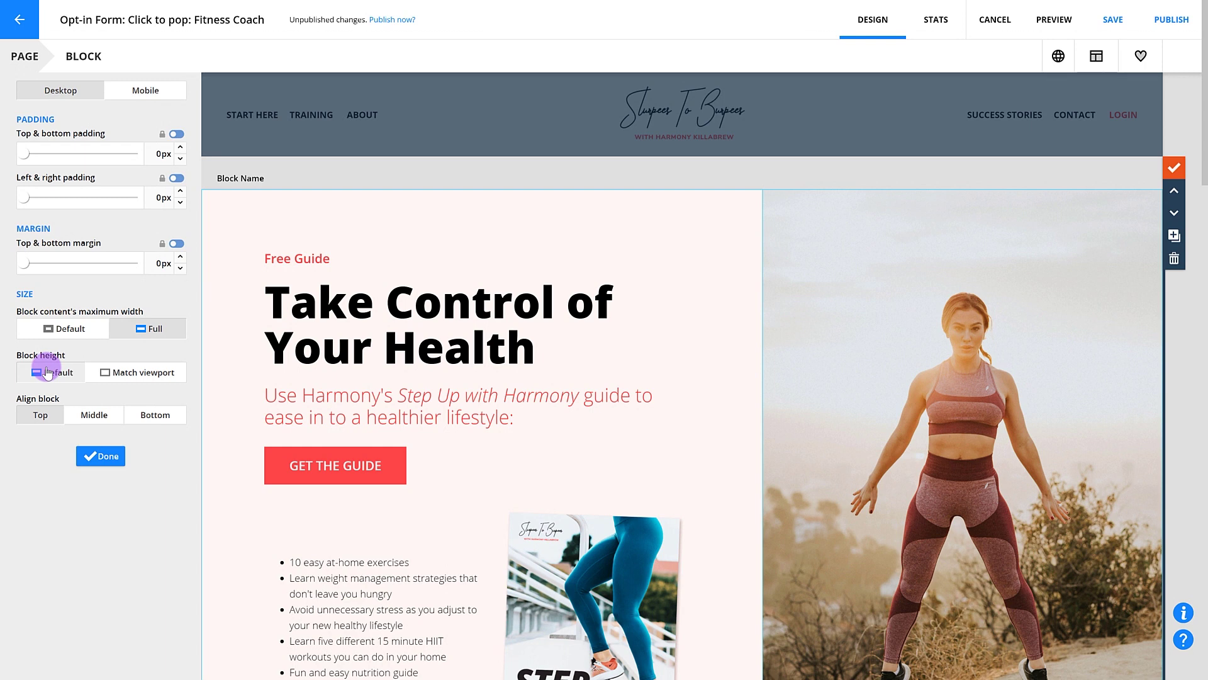
left_click(131, 373)
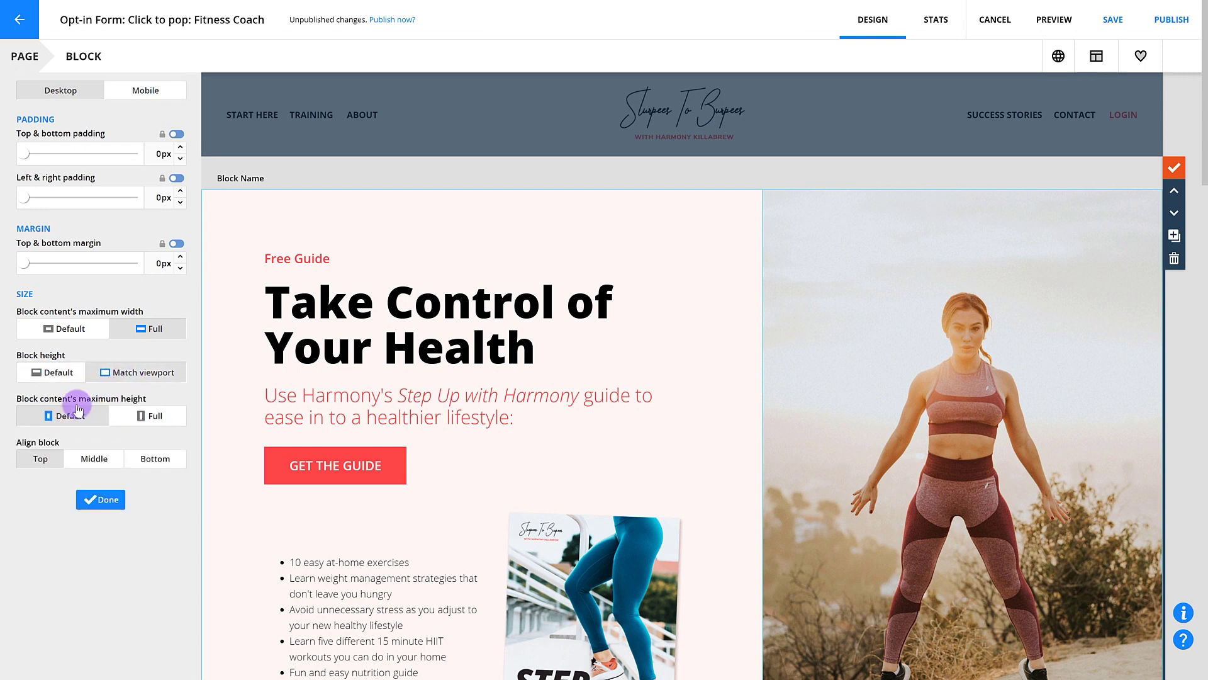
left_click(135, 416)
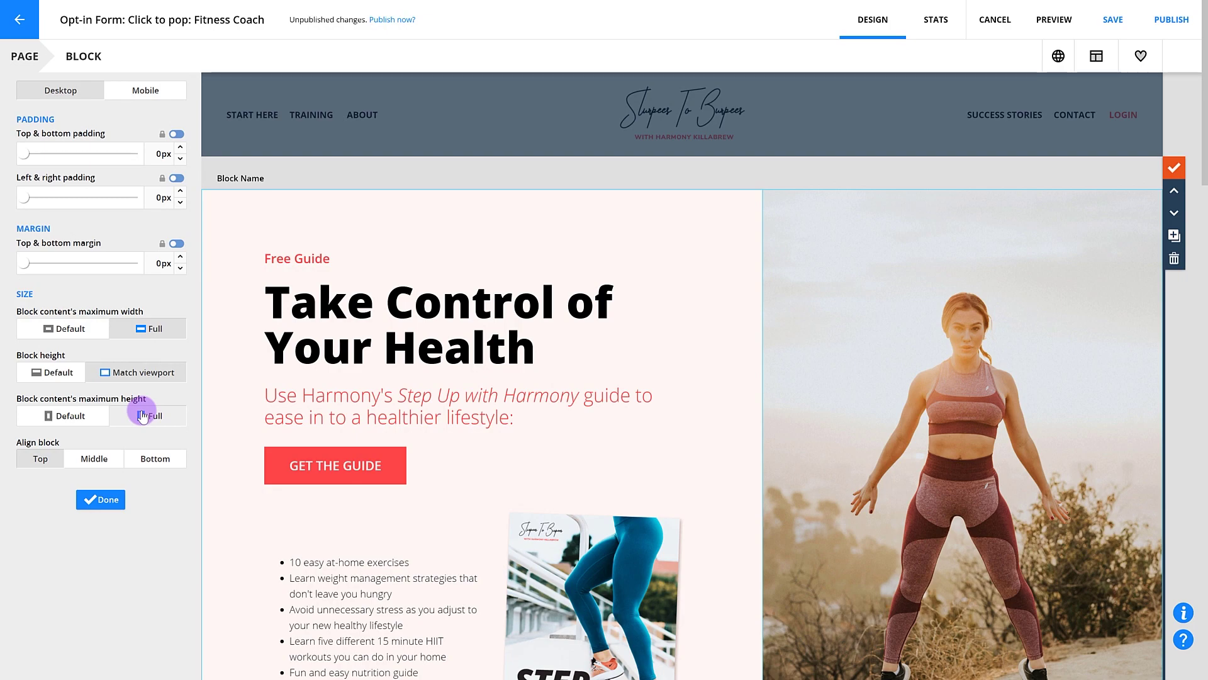
left_click(91, 418)
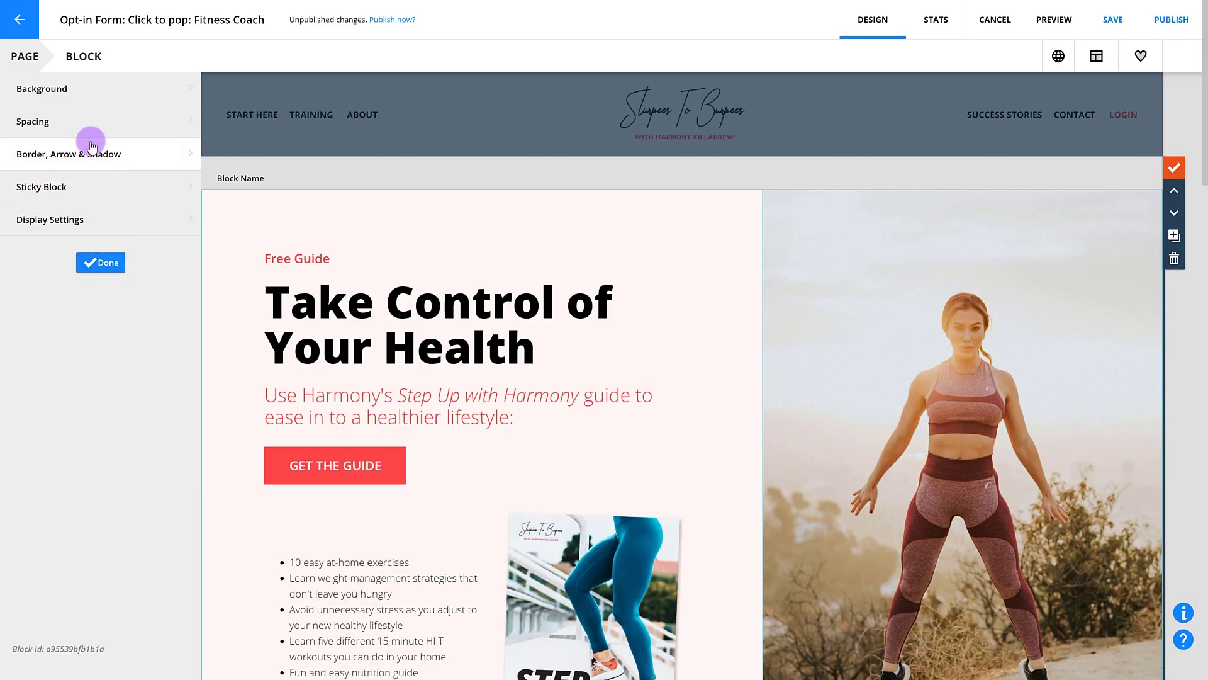
Show the block's border, arrow and shadow settings: 0px radius, no border or shadow
left_click(91, 145)
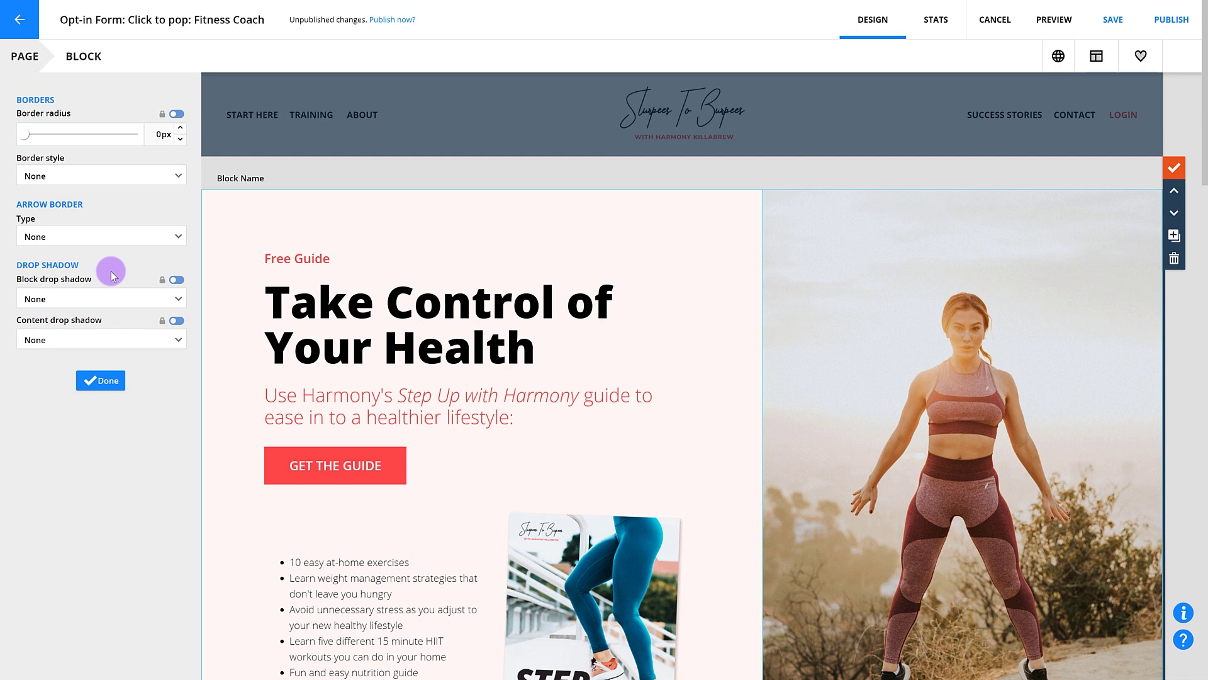
Give the hero block a Medium drop shadow, then change it to Extra Large
scroll(302, 469, "down", 3)
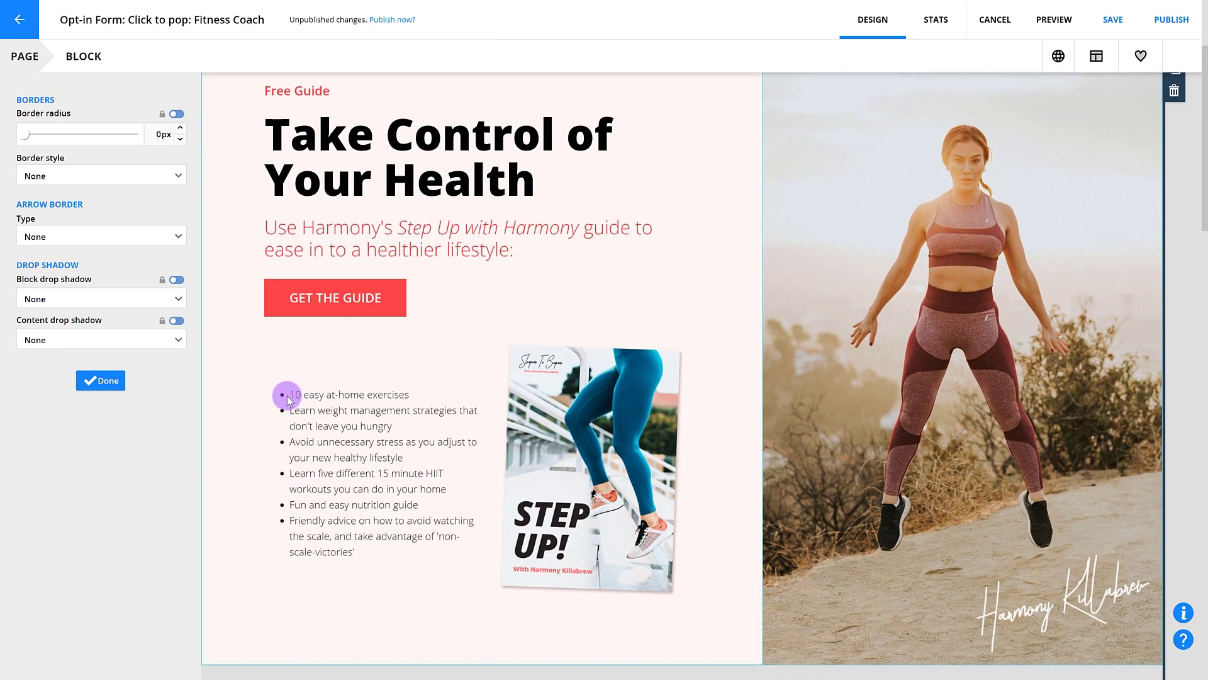
left_click(81, 299)
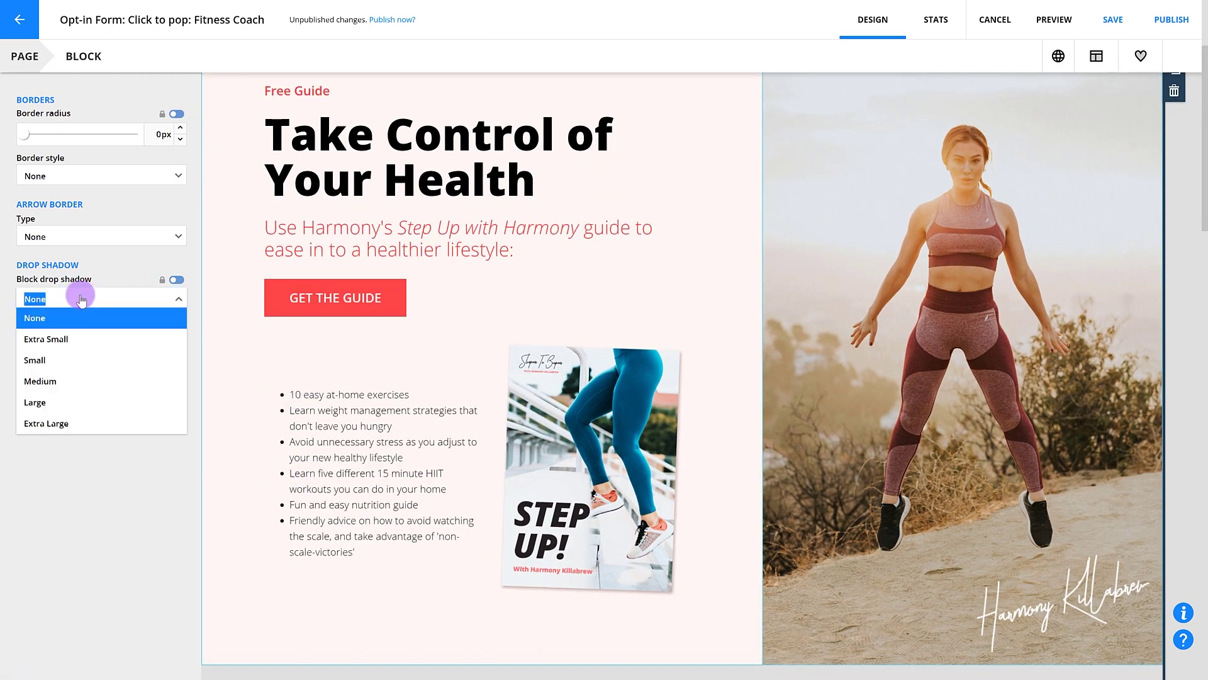
left_click(75, 384)
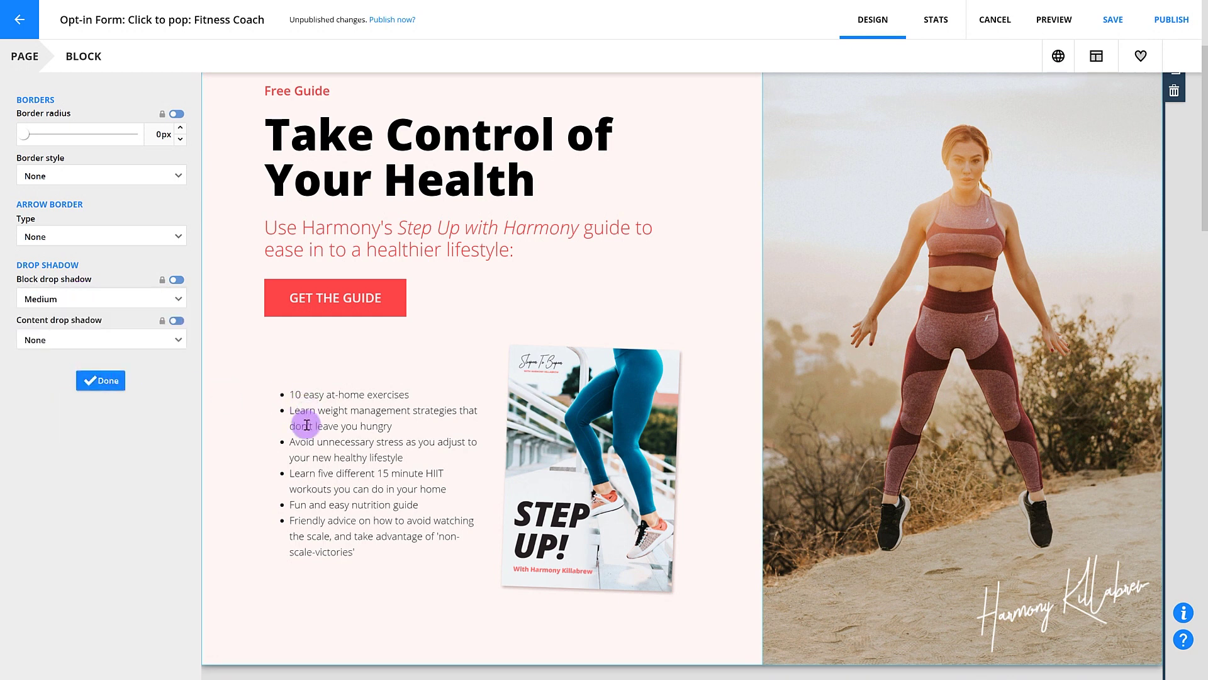
left_click(82, 300)
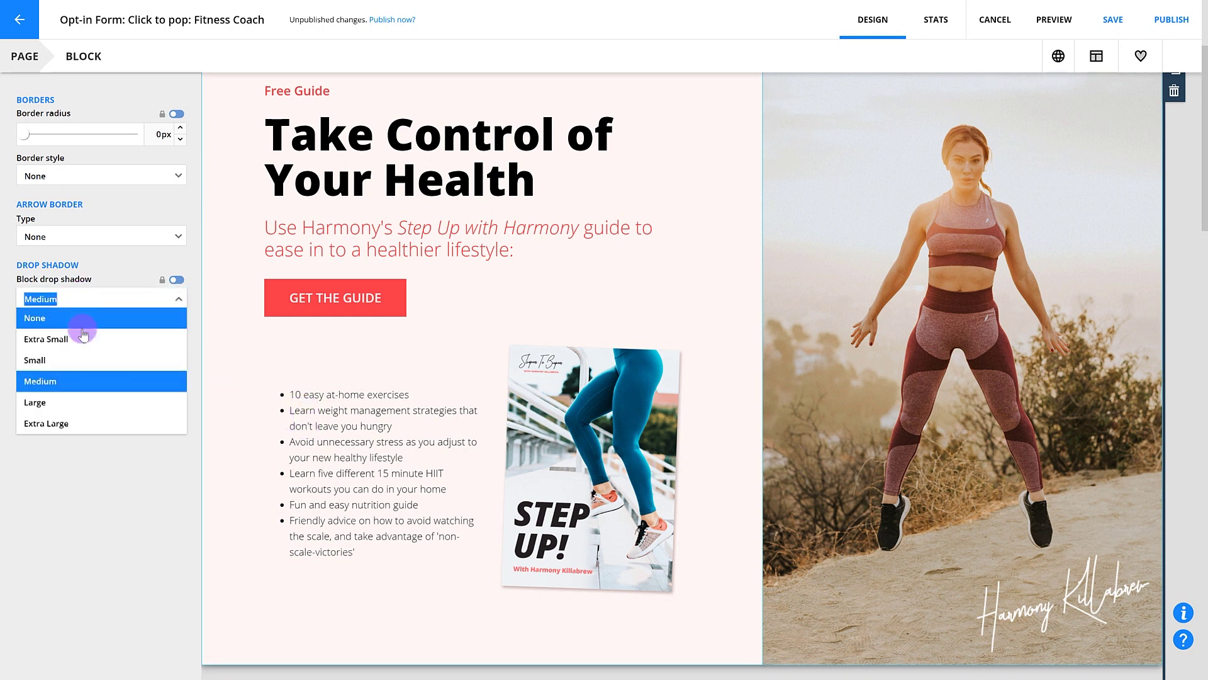
left_click(90, 426)
Set the block drop shadow back to None and bring up the nav block's Sticky settings
scroll(277, 447, "down", 3)
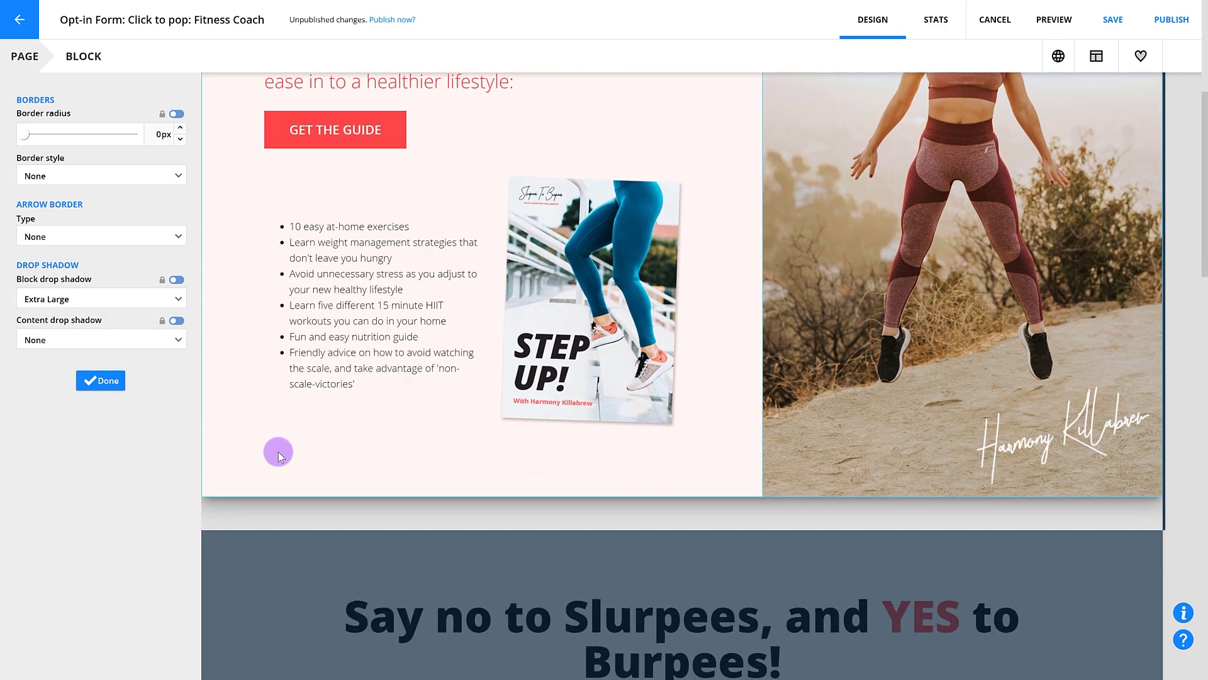
scroll(277, 450, "up", 4)
left_click(82, 301)
left_click(76, 315)
left_click(102, 381)
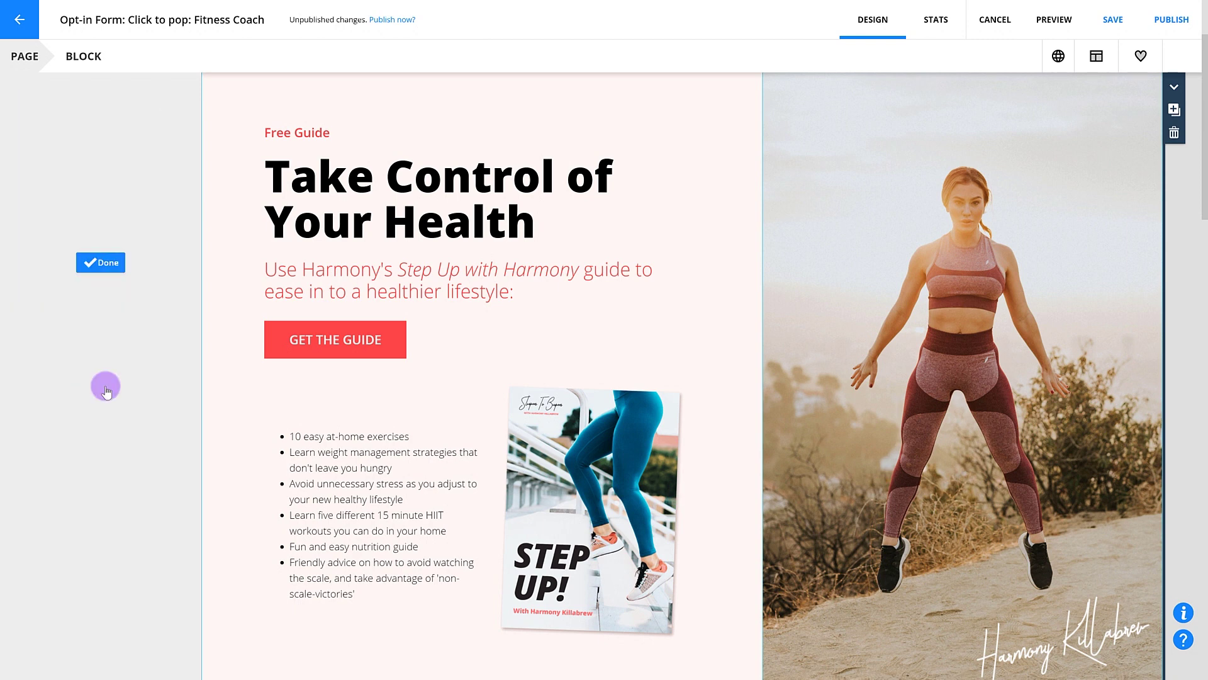
left_click(110, 187)
Toggle the nav block's Sticky setting off and back on, then confirm it
left_click(176, 128)
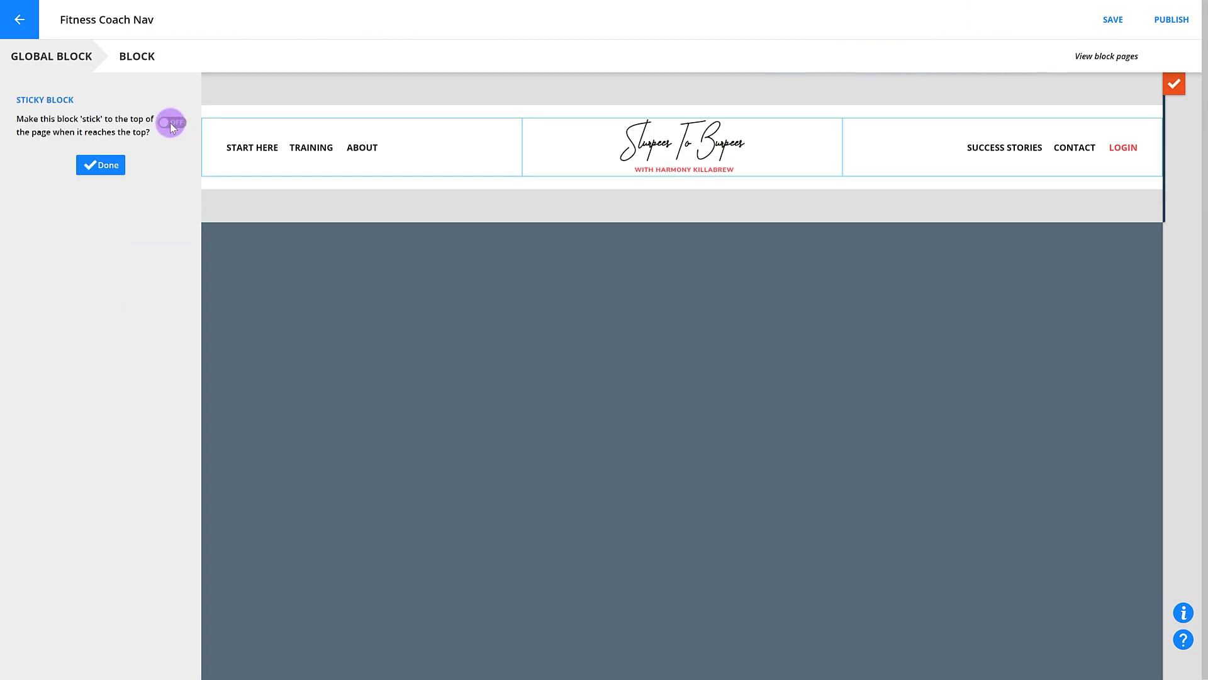
left_click(171, 124)
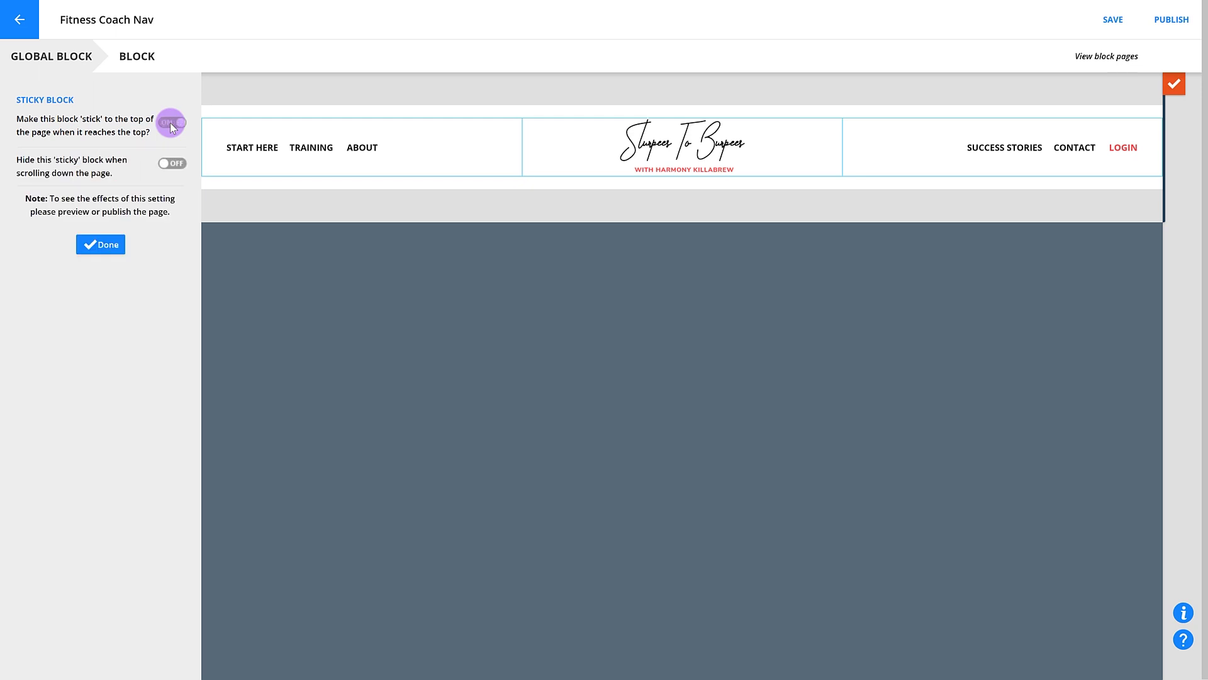
left_click(110, 246)
left_click(110, 246)
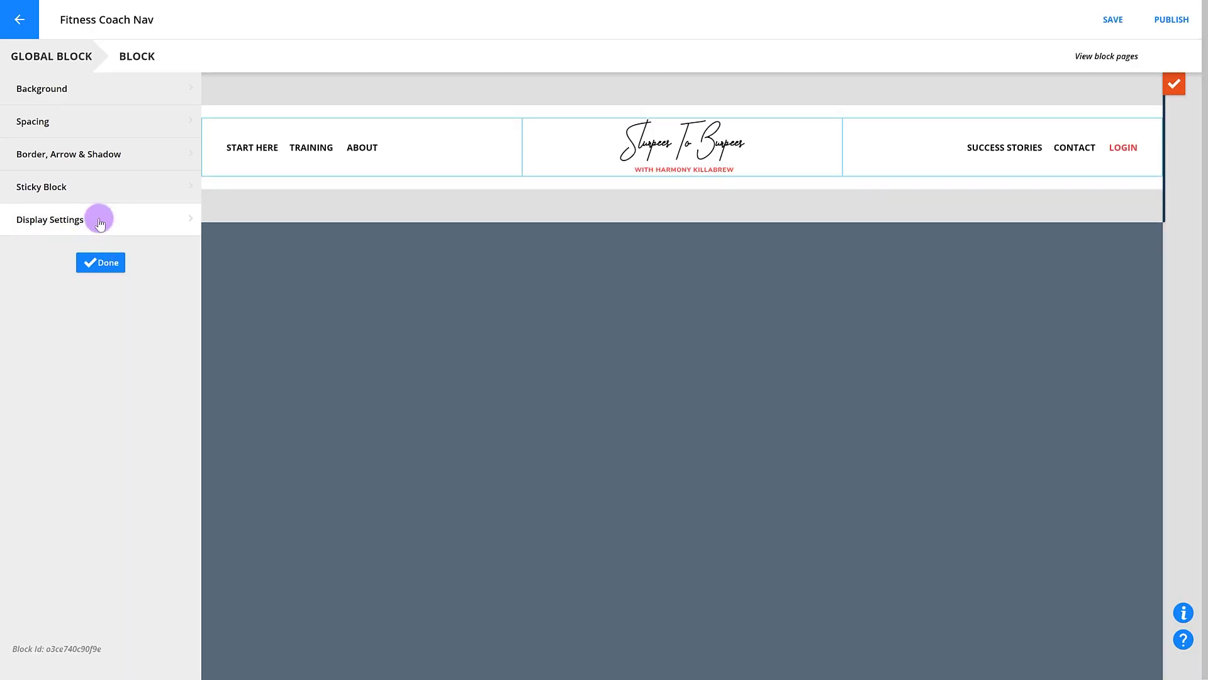
Set the nav block's device display to Desktop Only, then change it to Mobile Only
left_click(99, 217)
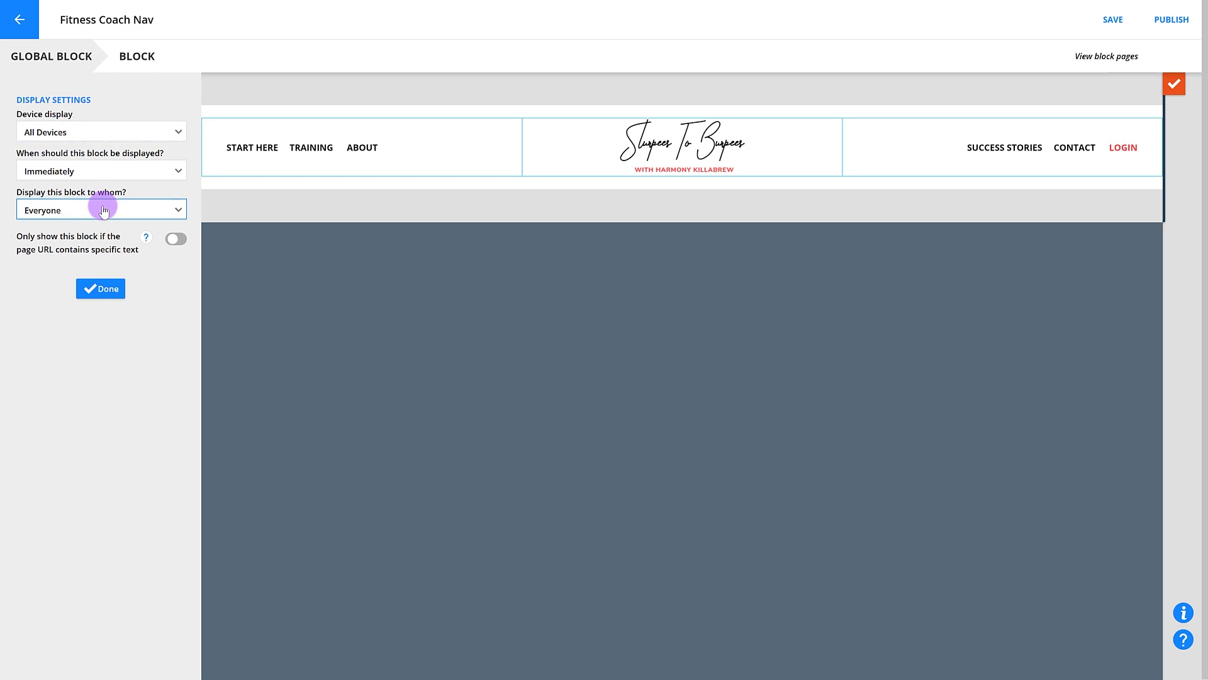
left_click(138, 132)
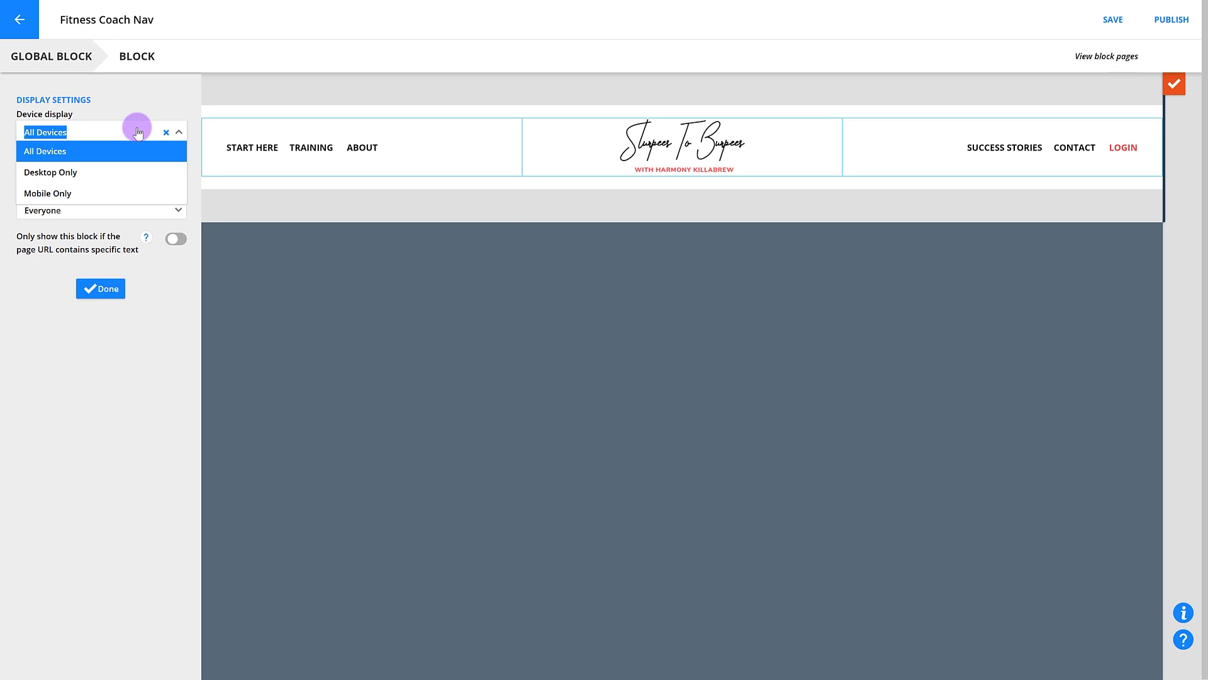
left_click(121, 172)
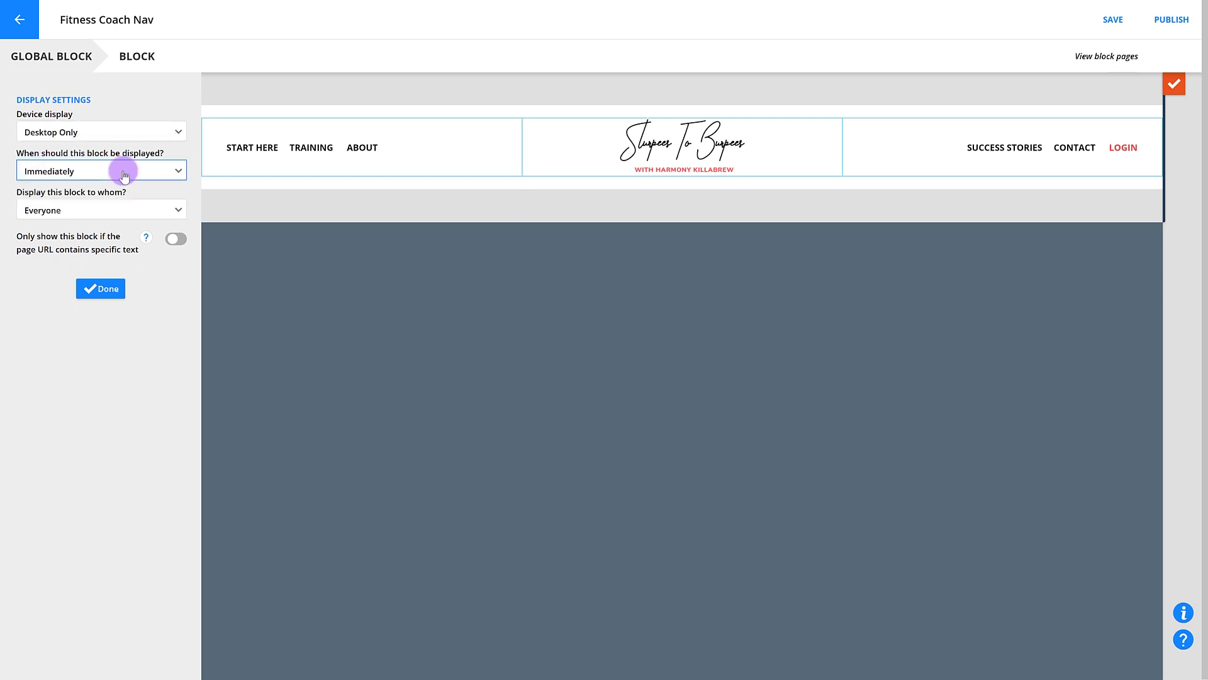
left_click(116, 140)
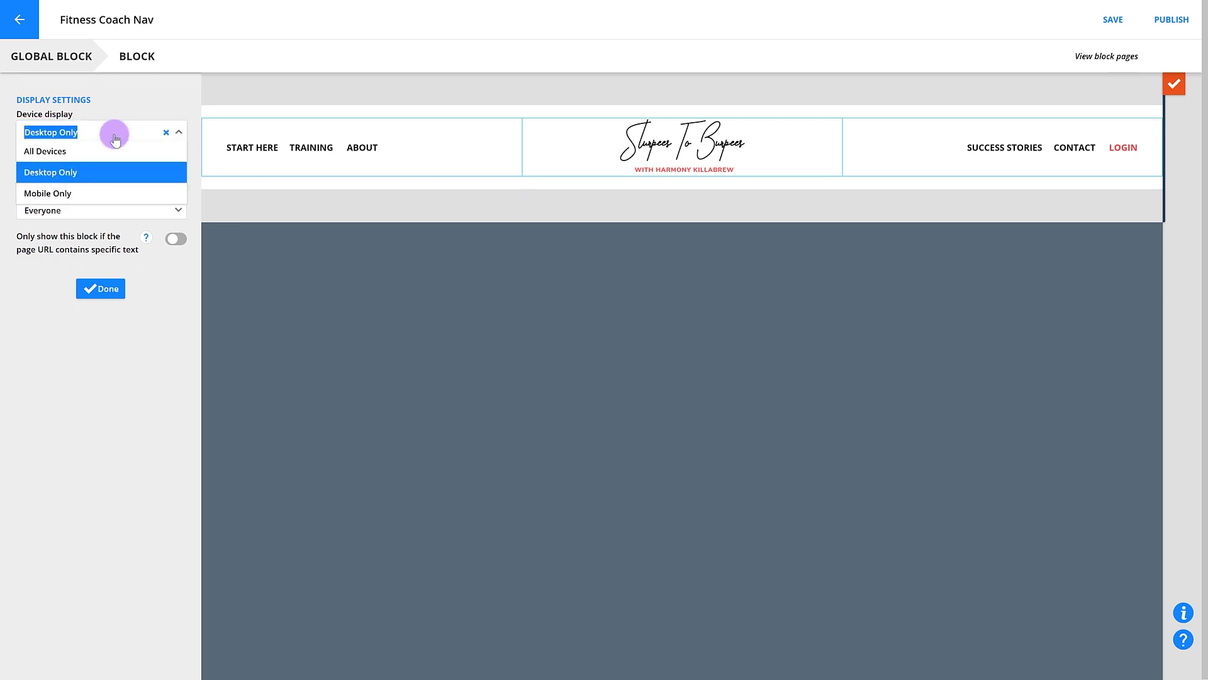
left_click(108, 193)
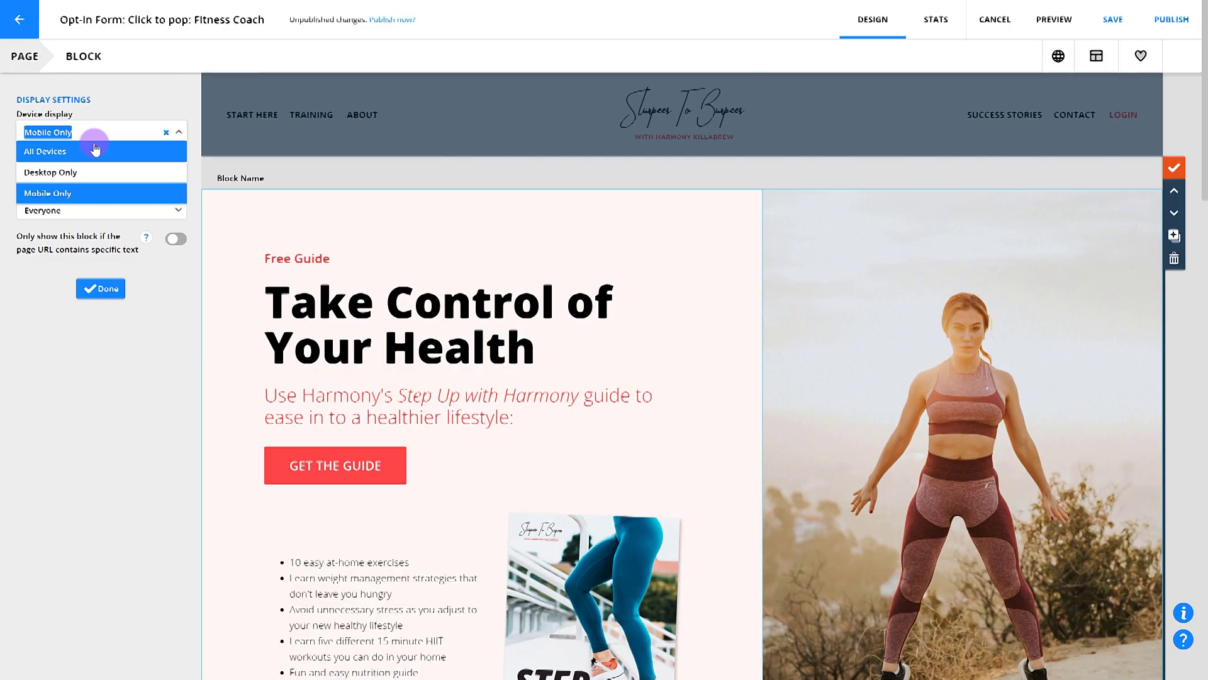
Show the hero block on All Devices and display it after a period of time on the page
left_click(89, 148)
left_click(103, 172)
left_click(106, 211)
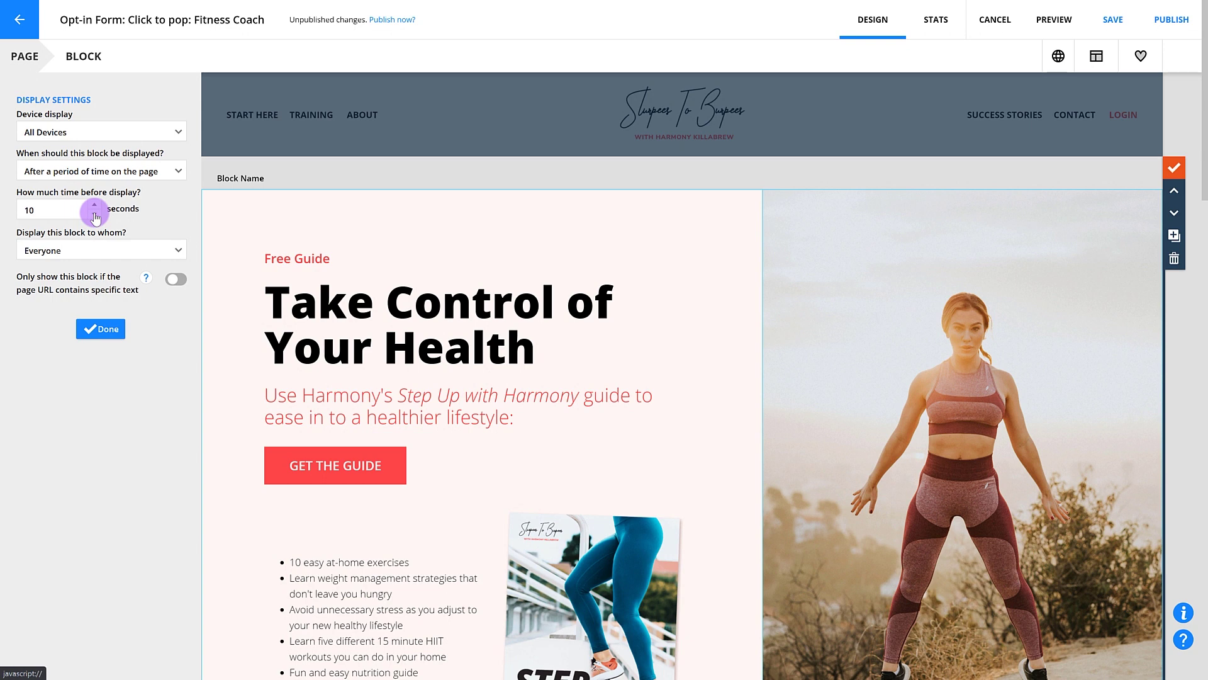
Lower the delay to 8 seconds, then display the hero block Immediately and view audience options
double_click(95, 216)
left_click(107, 170)
left_click(103, 191)
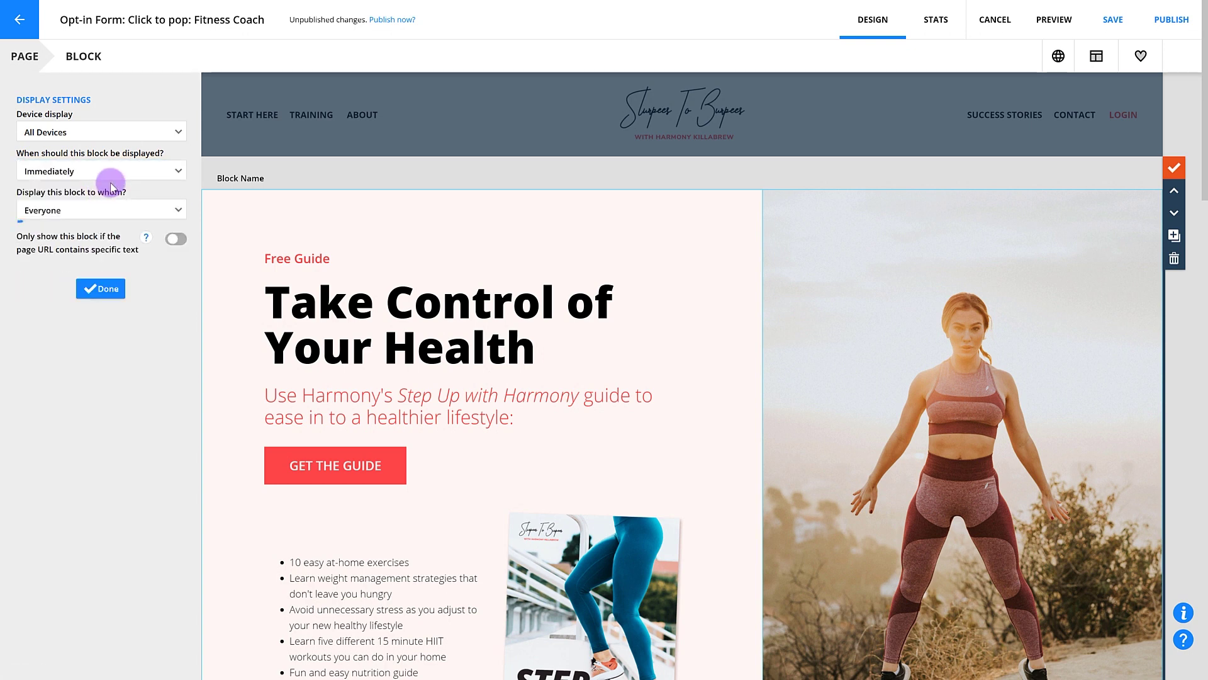
left_click(153, 210)
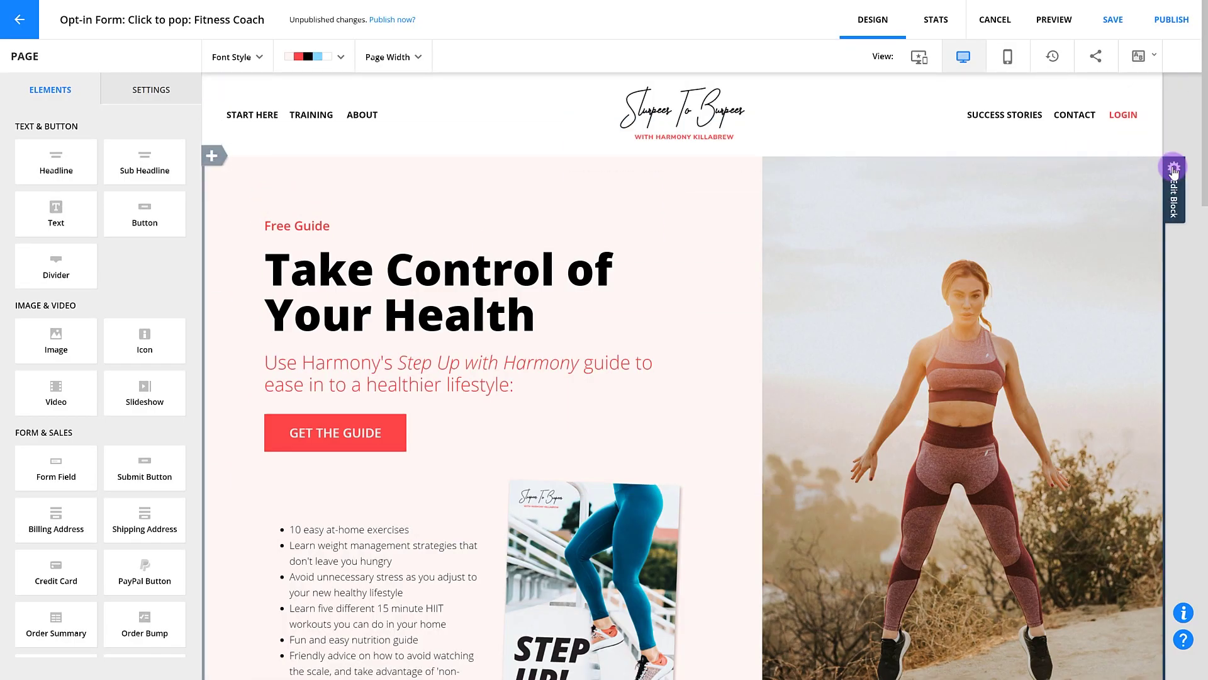
Switch the hero column's background to Transparent and back to Colors
left_click(1174, 171)
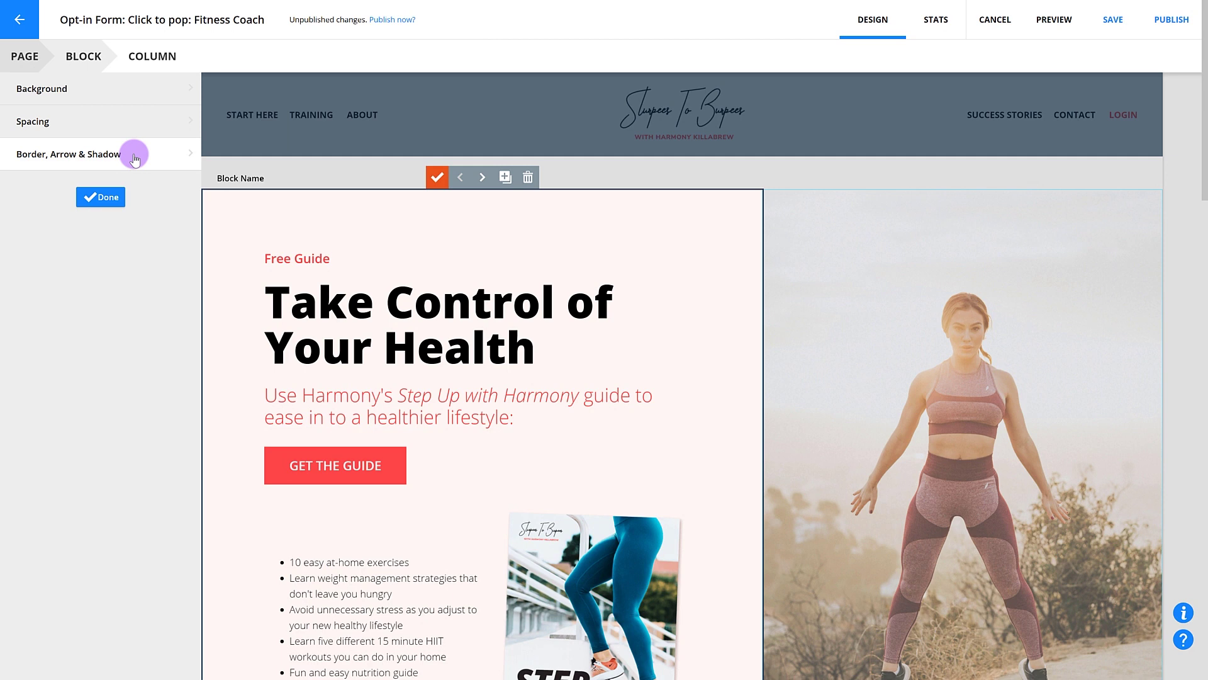
left_click(108, 89)
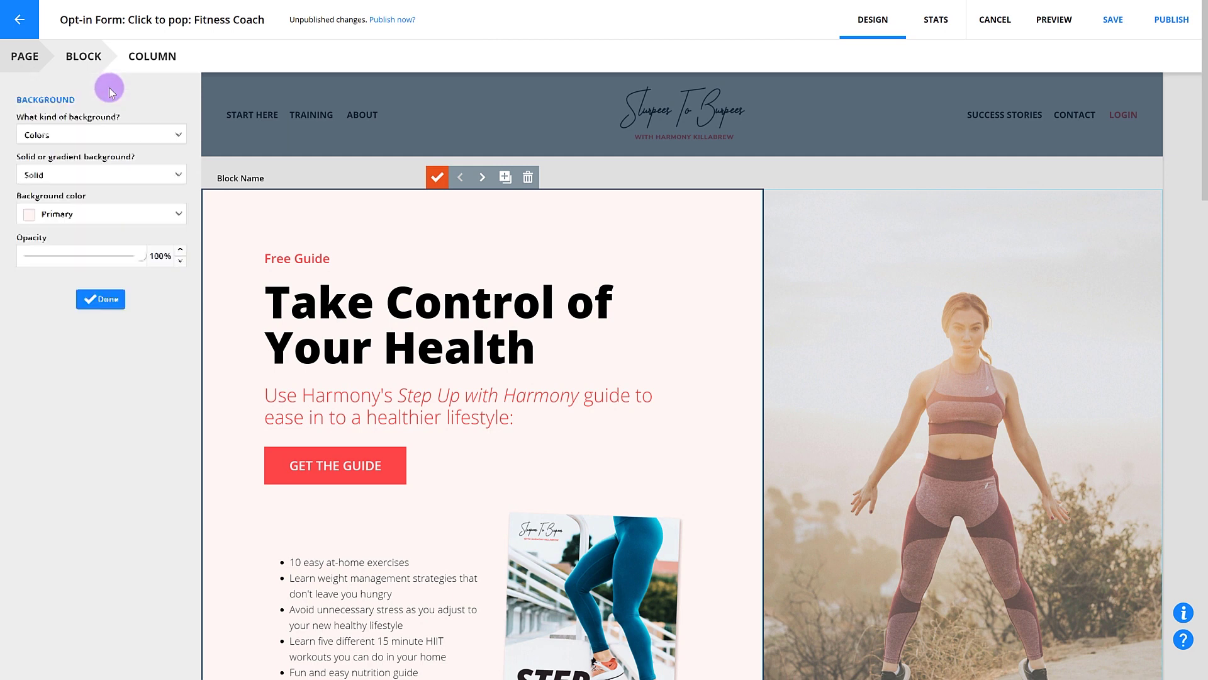
left_click(86, 141)
left_click(82, 155)
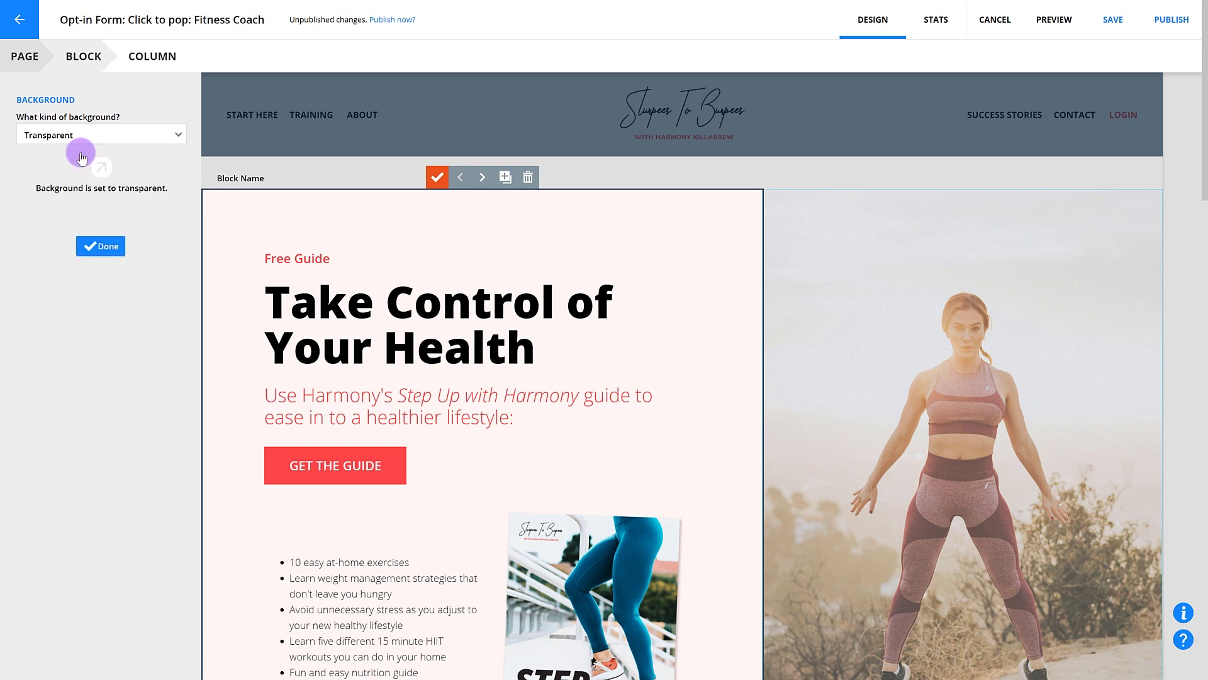
left_click(81, 133)
left_click(80, 176)
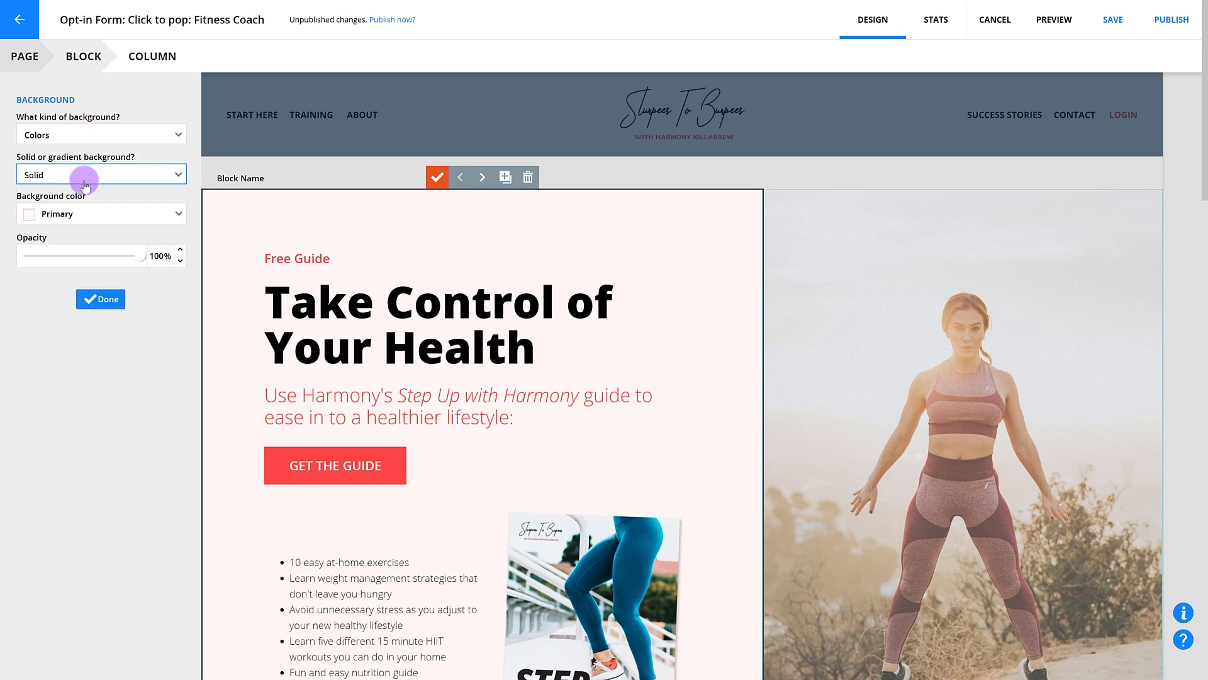
left_click(99, 299)
Raise the column's top and bottom padding, then bring it back to 100px
left_click(70, 120)
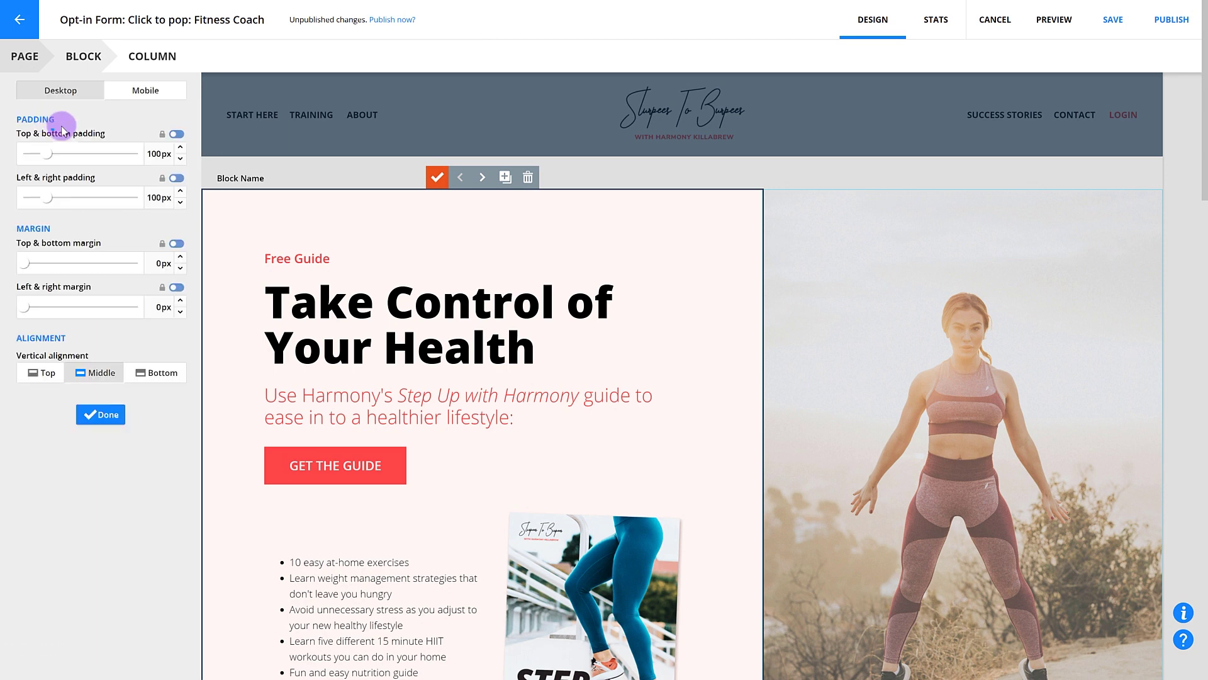
left_click(180, 149)
left_click(180, 149)
left_click(180, 148)
left_click(180, 159)
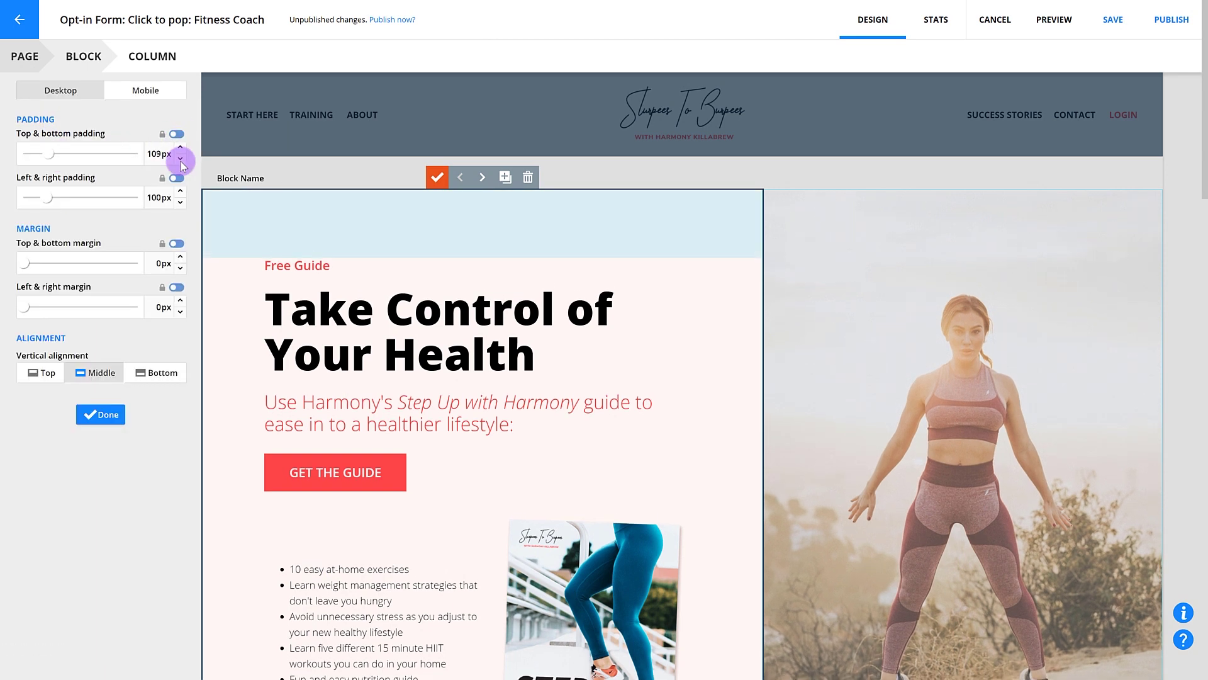
left_click(181, 159)
left_click(180, 159)
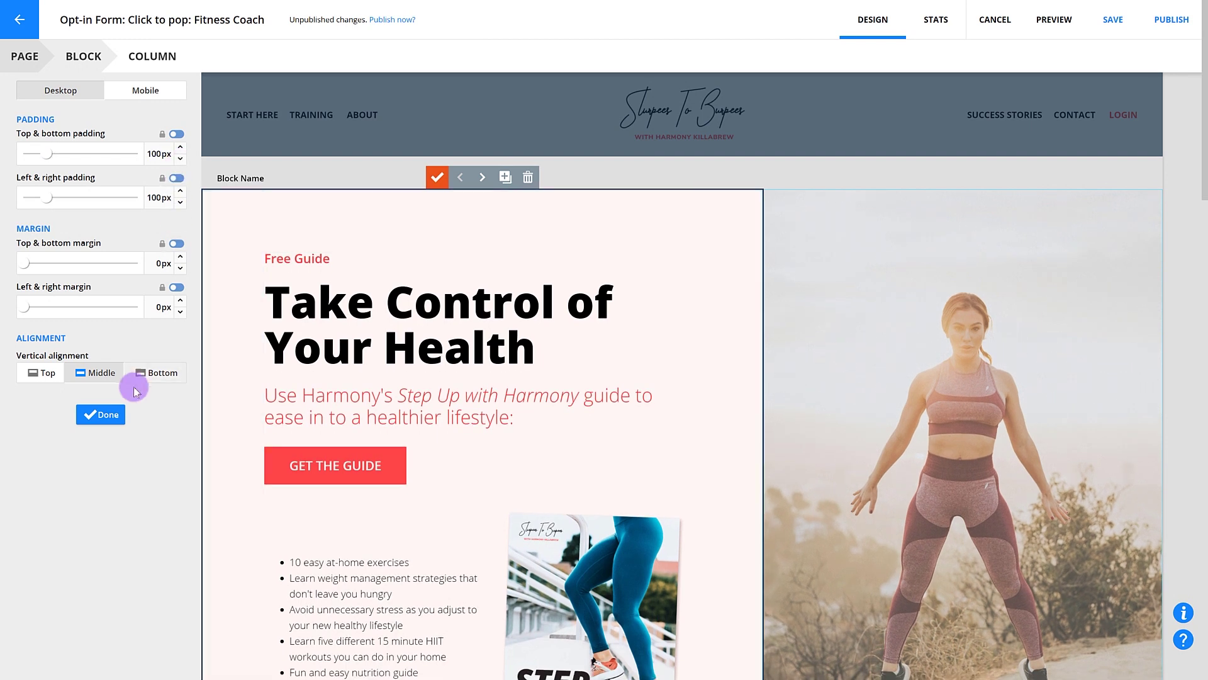
left_click(117, 417)
Set the column border style to Dashed, then change it to Inset
left_click(89, 153)
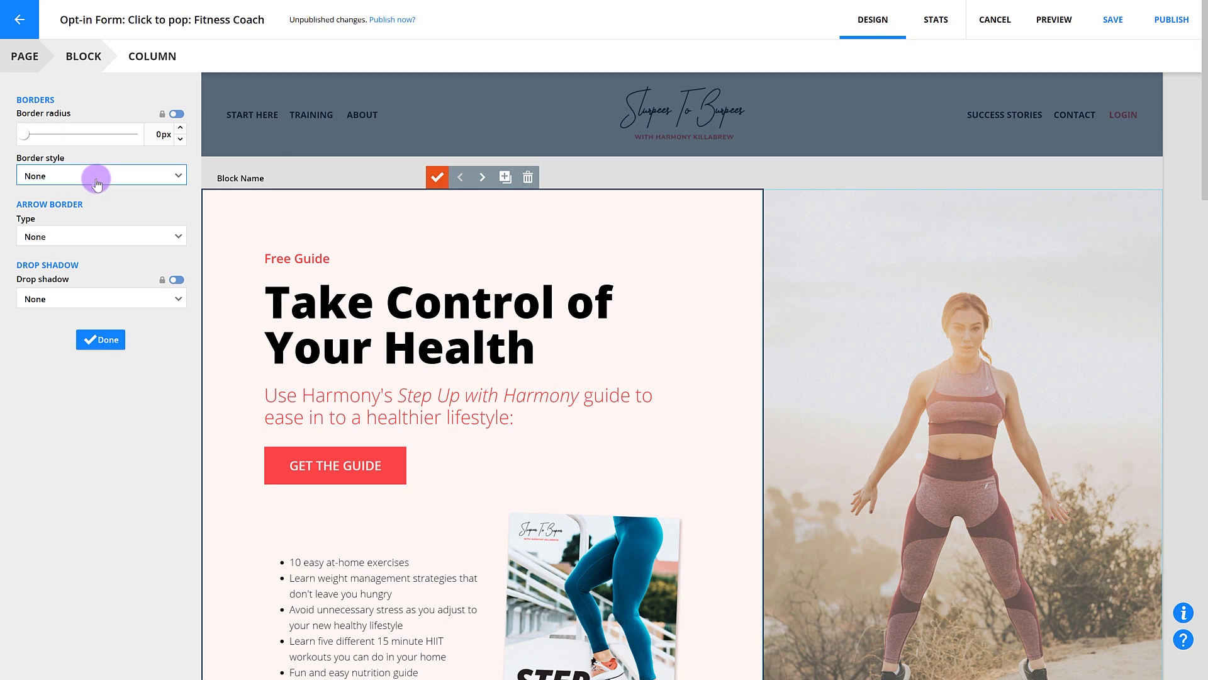
left_click(96, 183)
left_click(88, 235)
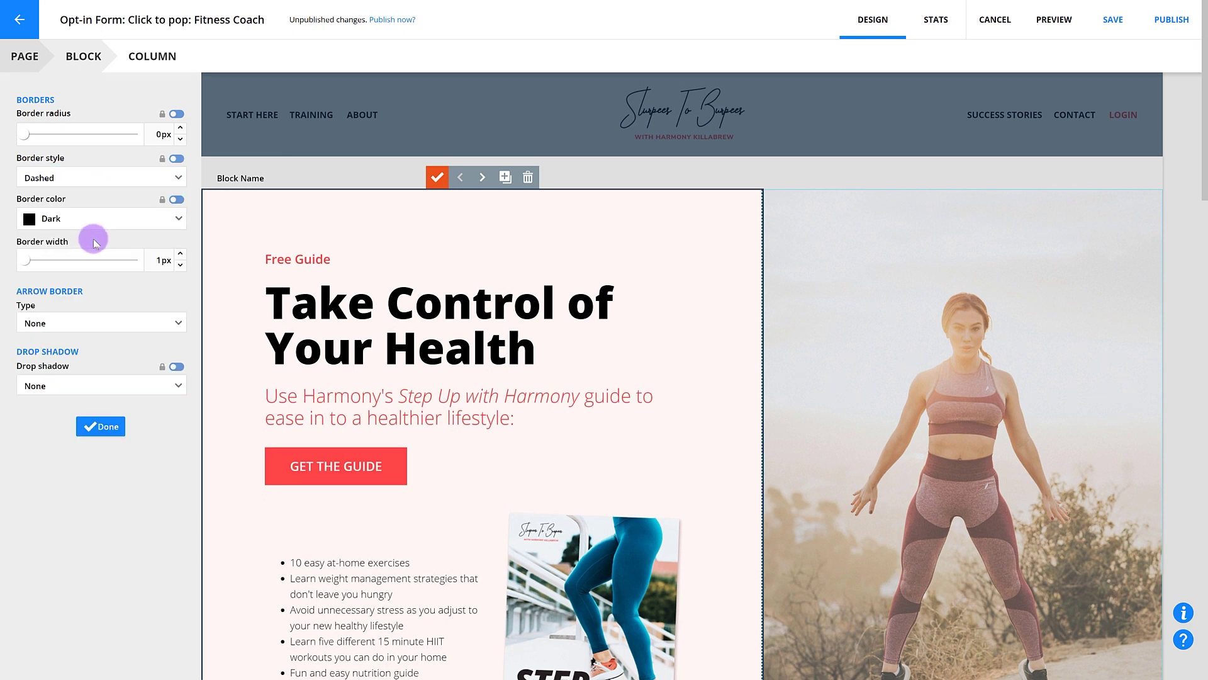
left_click(89, 177)
left_click(88, 318)
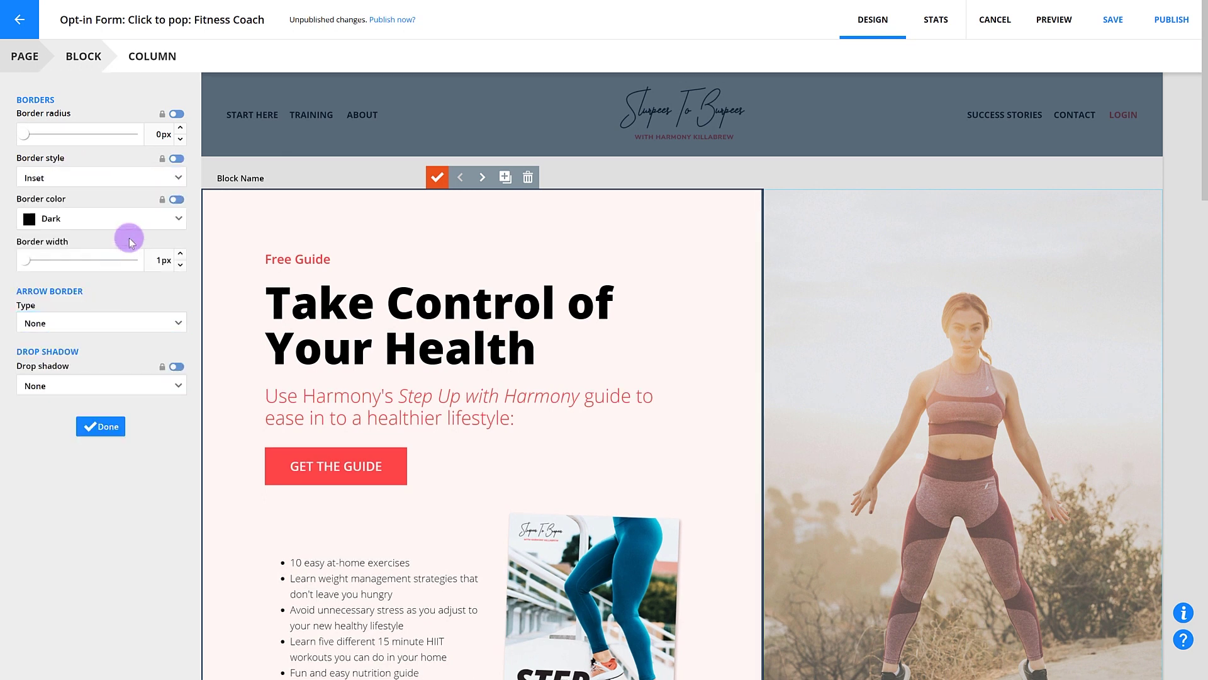